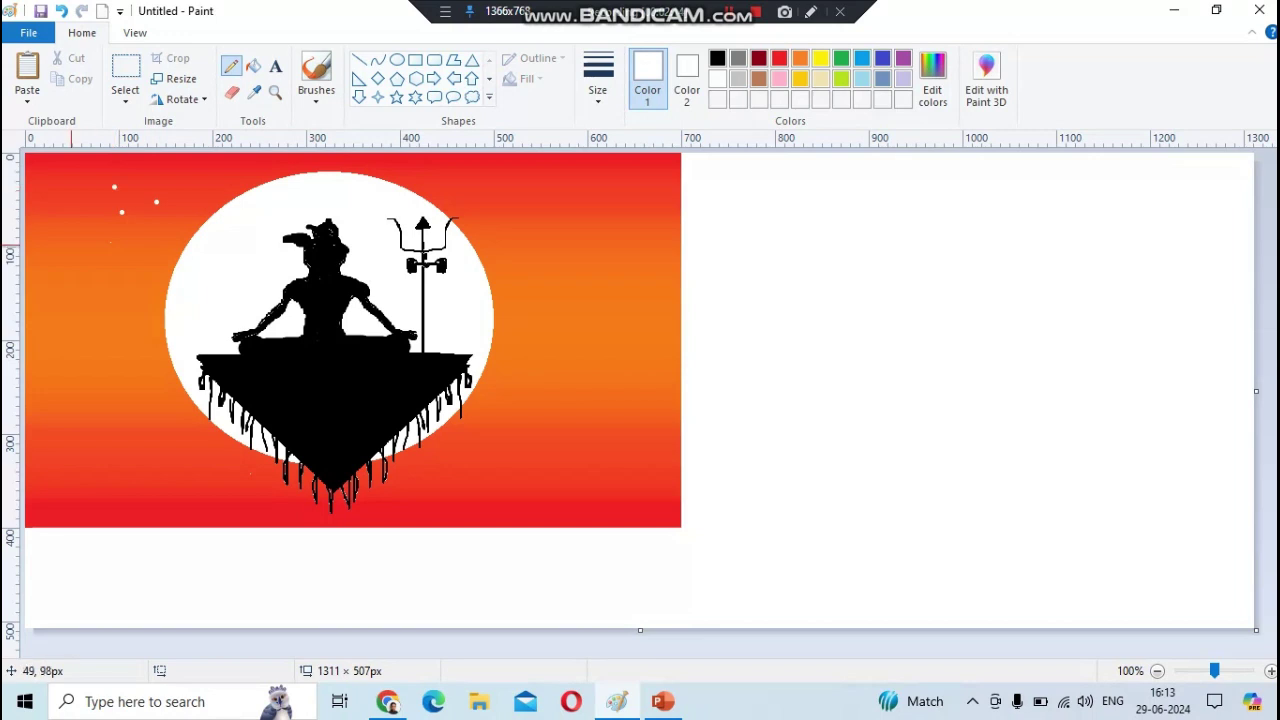
- Add a white dot and thin white four-point stars to the right sky
left_click(557, 203)
left_click(378, 97)
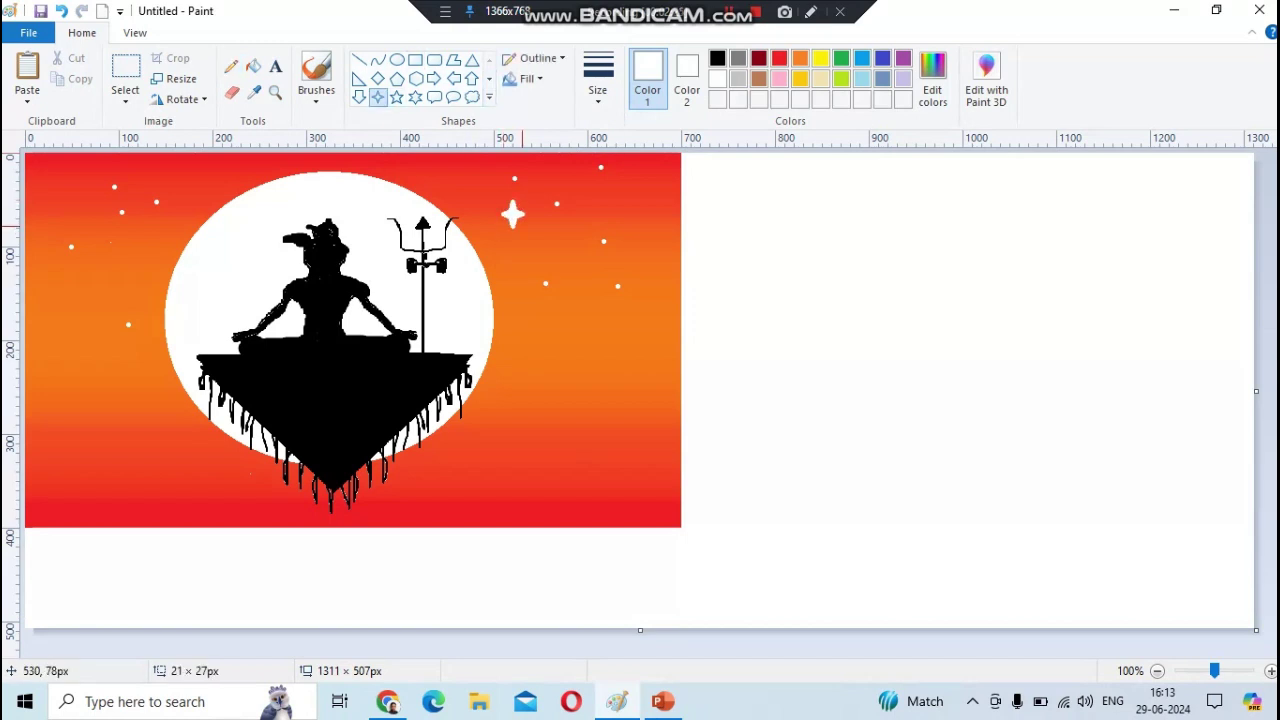
left_click_drag(501, 201, 509, 214)
left_click(597, 80)
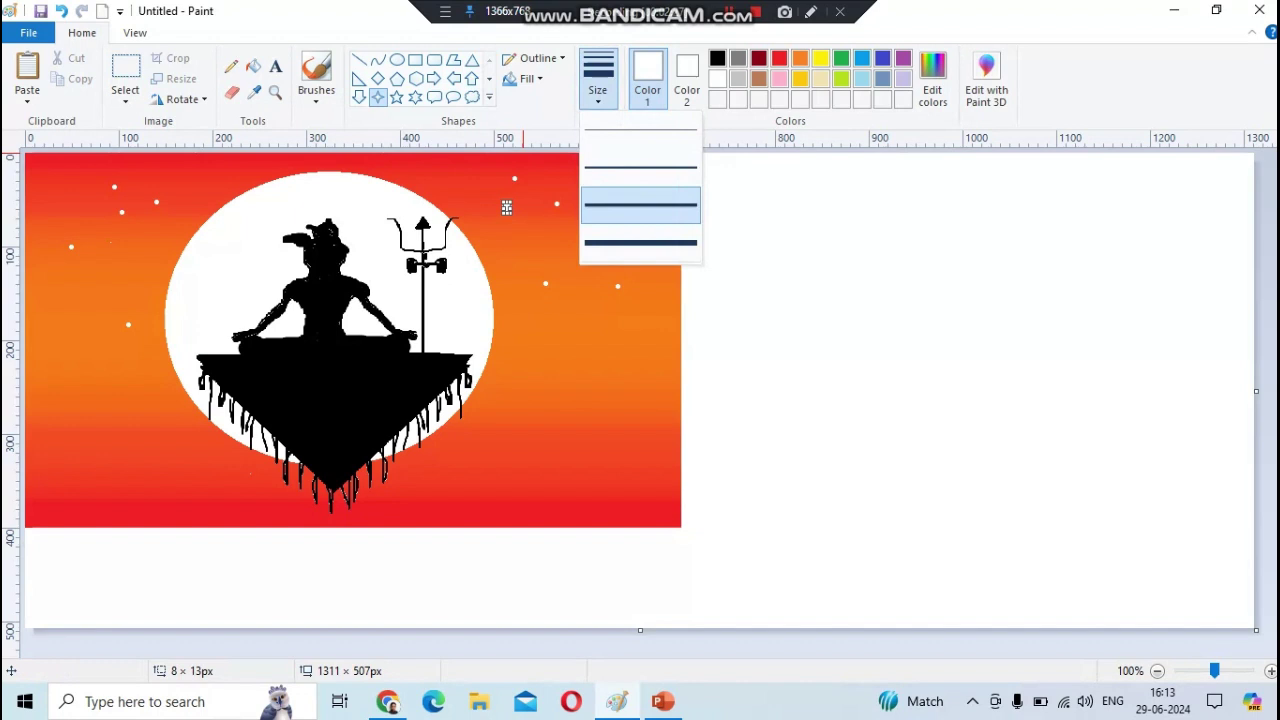
left_click(640, 205)
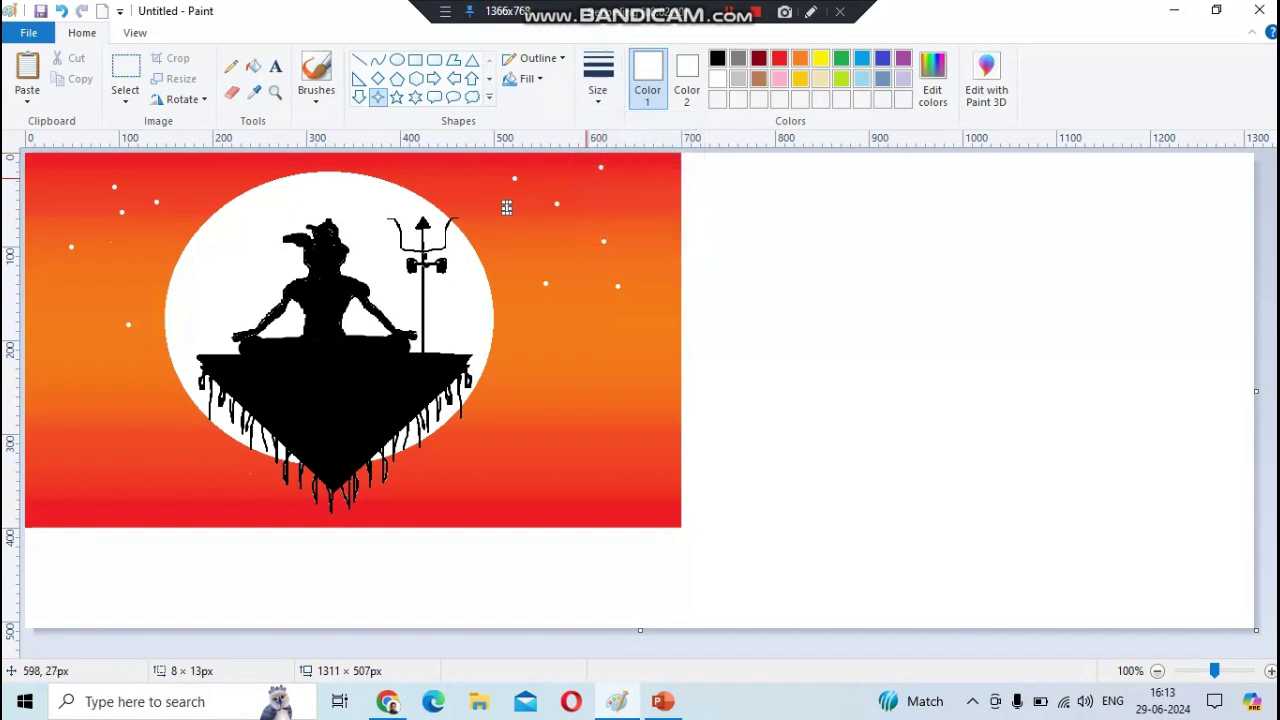
left_click_drag(586, 179, 643, 199)
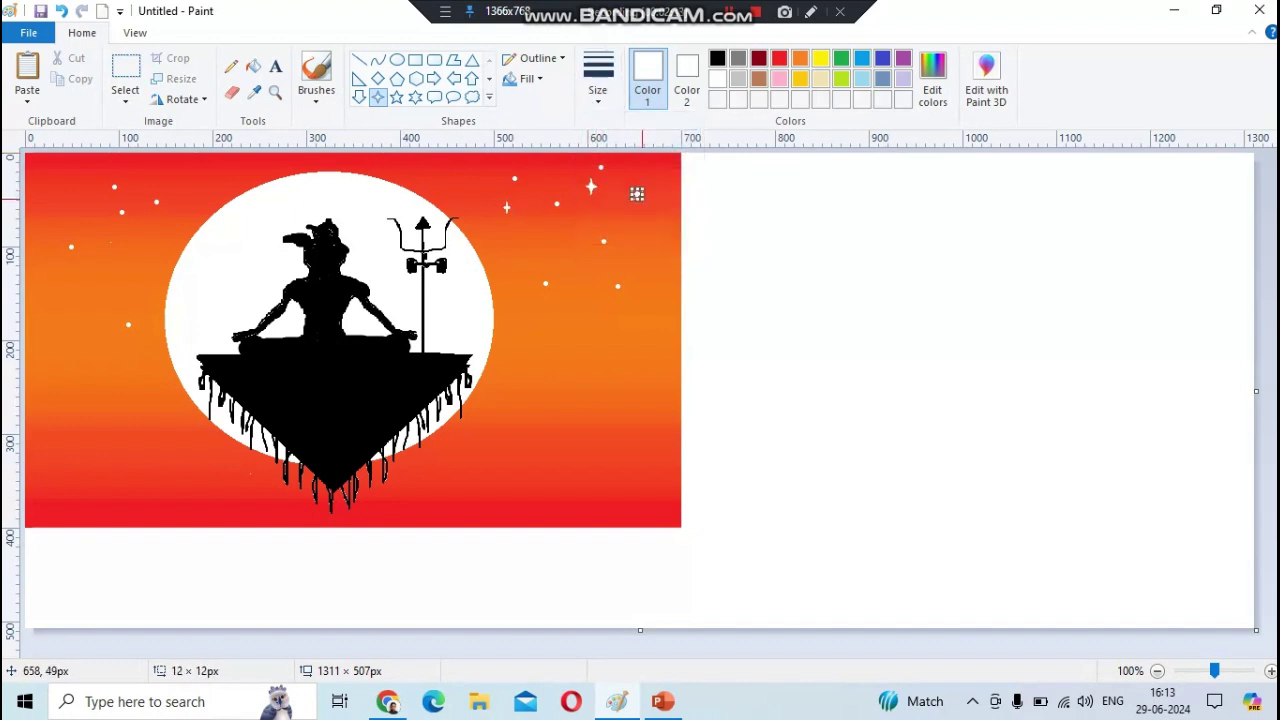
left_click_drag(558, 241, 574, 259)
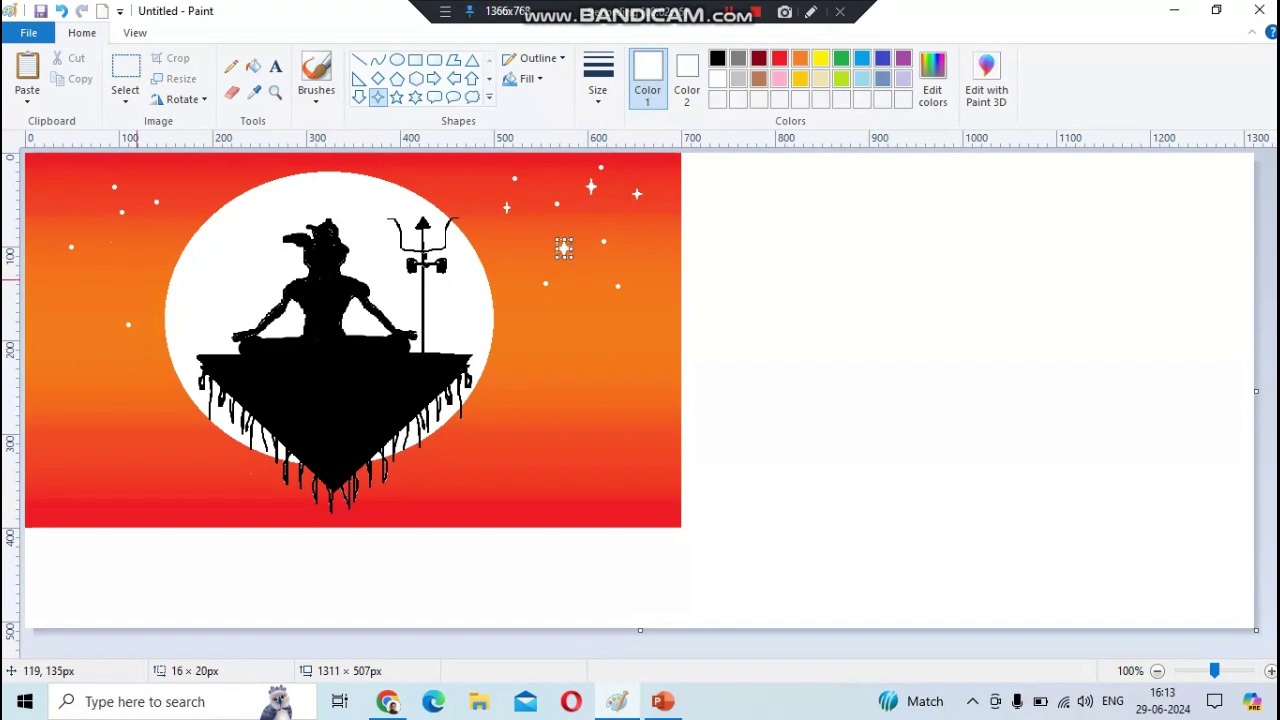
- Scatter more small white four-point stars across the left and lower sky
mouse_move(111, 263)
left_mouse_down()
mouse_move(121, 279)
mouse_move(75, 298)
mouse_move(81, 309)
left_mouse_up()
left_click_drag(42, 183, 62, 204)
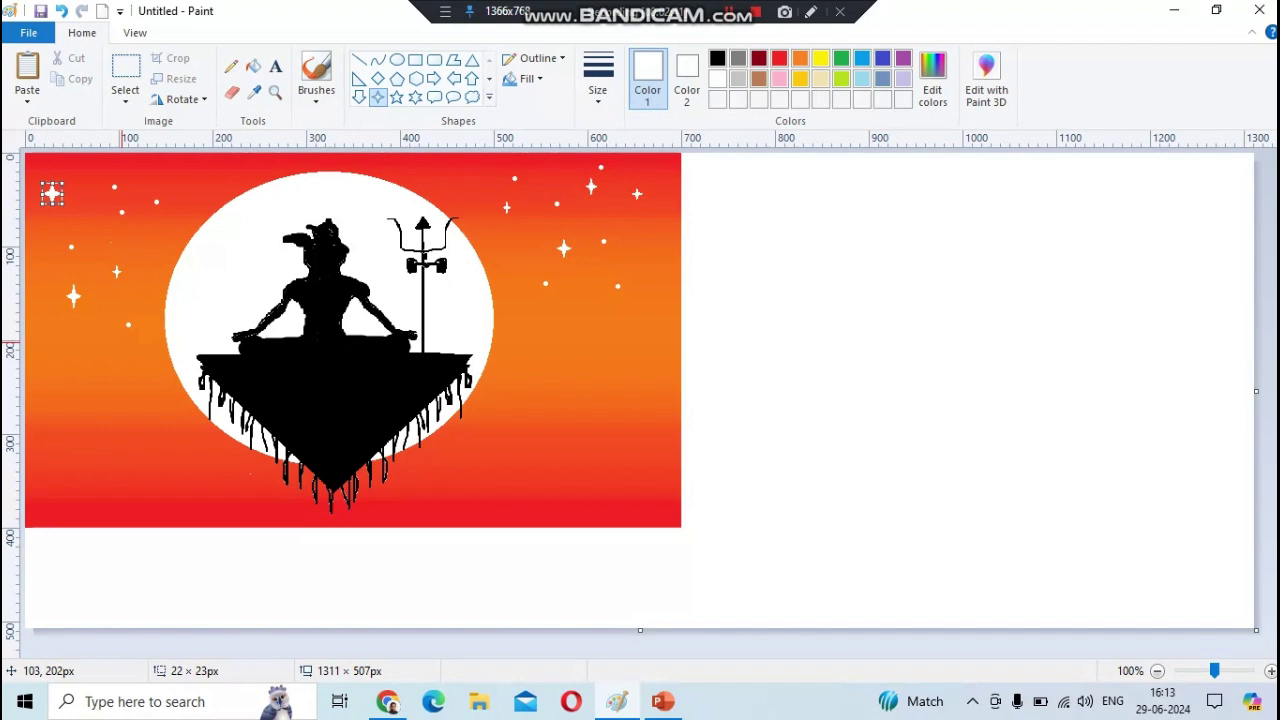
left_click_drag(572, 352, 657, 409)
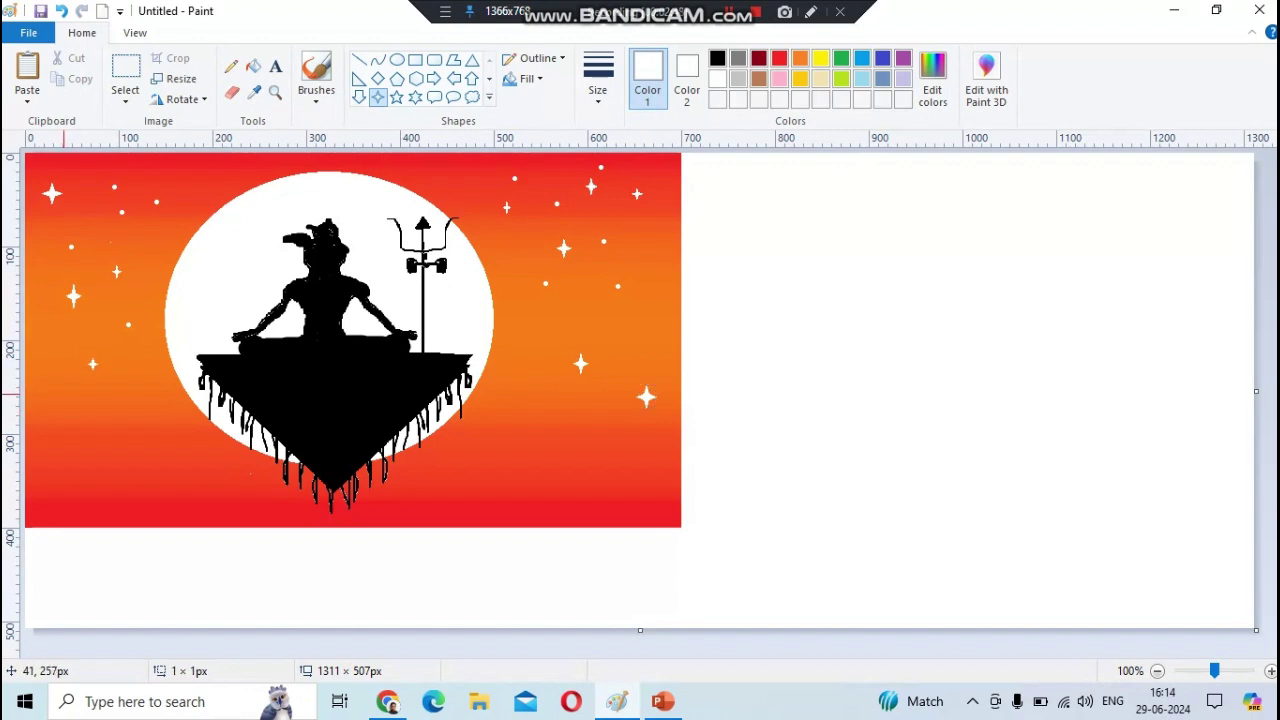
mouse_move(61, 413)
left_mouse_down()
mouse_move(82, 392)
mouse_move(129, 410)
left_mouse_up()
left_click(111, 390)
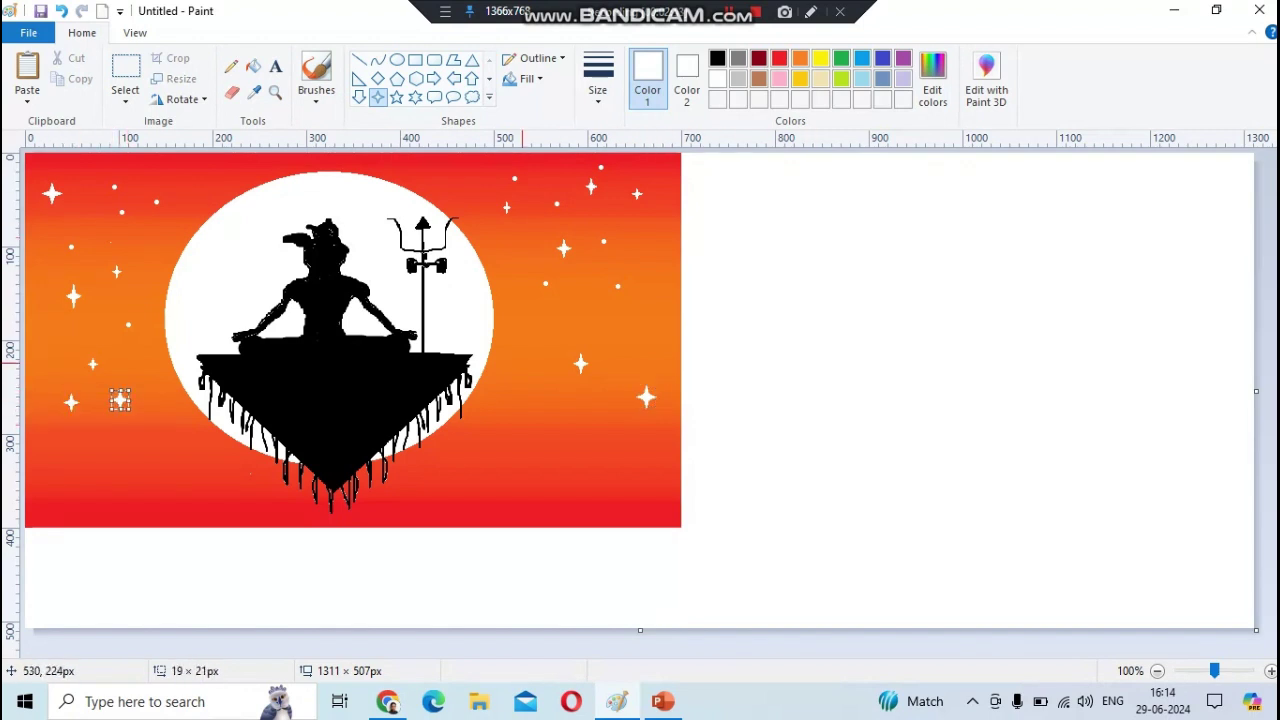
left_click_drag(521, 409, 535, 428)
left_click_drag(71, 436, 82, 442)
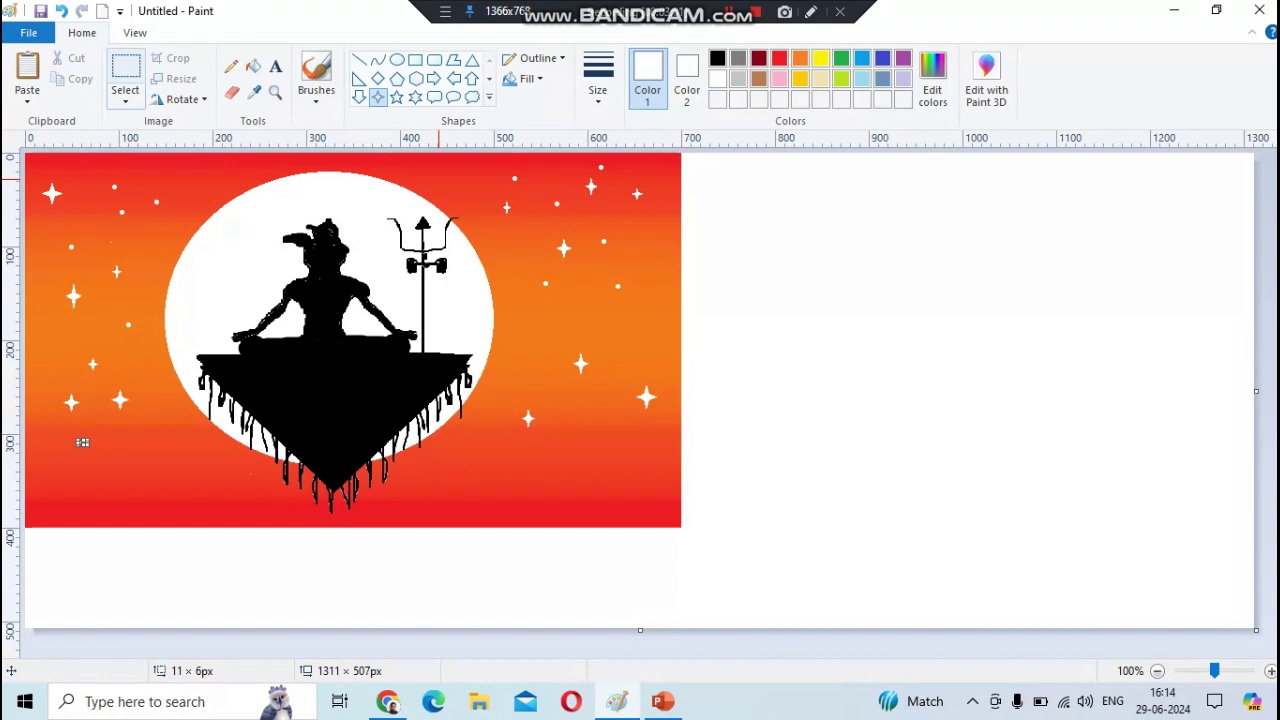
left_click(125, 68)
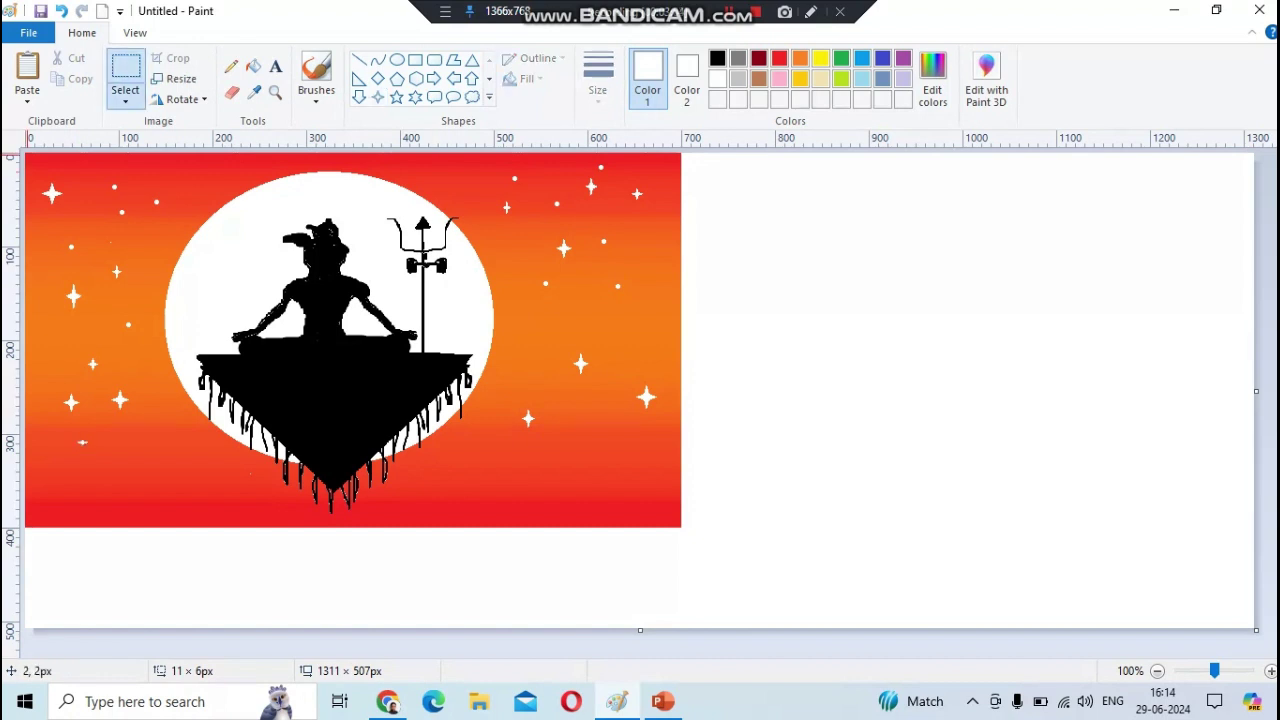
- Shift the picture right and down, then copy its starry left strip to the left edge
left_click_drag(27, 155, 680, 527)
mouse_move(424, 414)
left_mouse_down()
mouse_move(713, 467)
mouse_move(478, 440)
left_mouse_up()
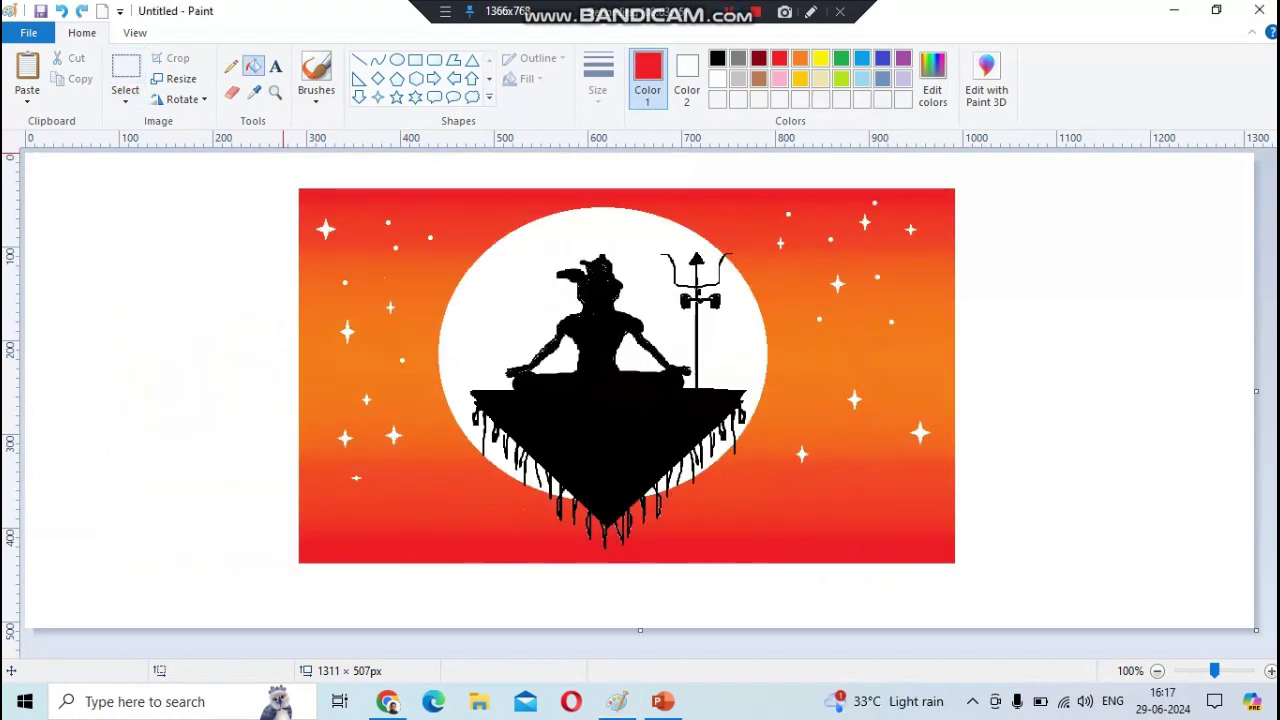
left_click(125, 80)
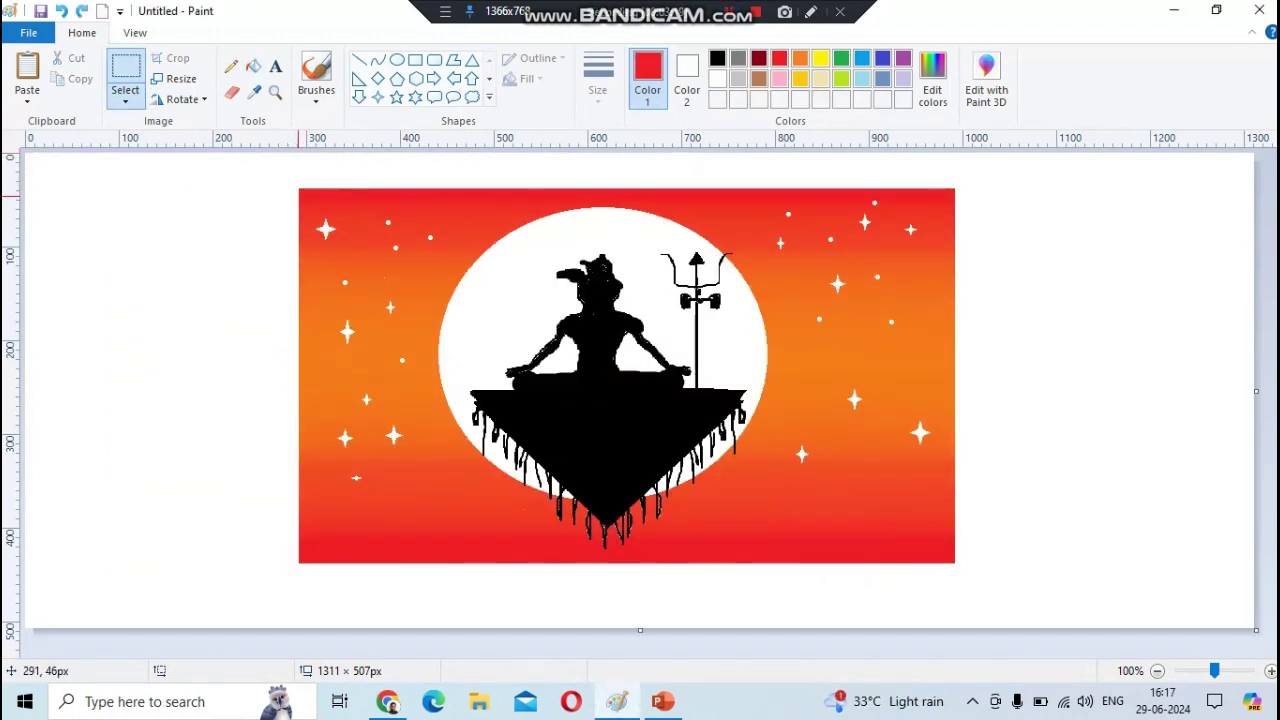
mouse_move(300, 189)
left_mouse_down()
mouse_move(388, 448)
mouse_move(466, 594)
mouse_move(436, 551)
left_mouse_up()
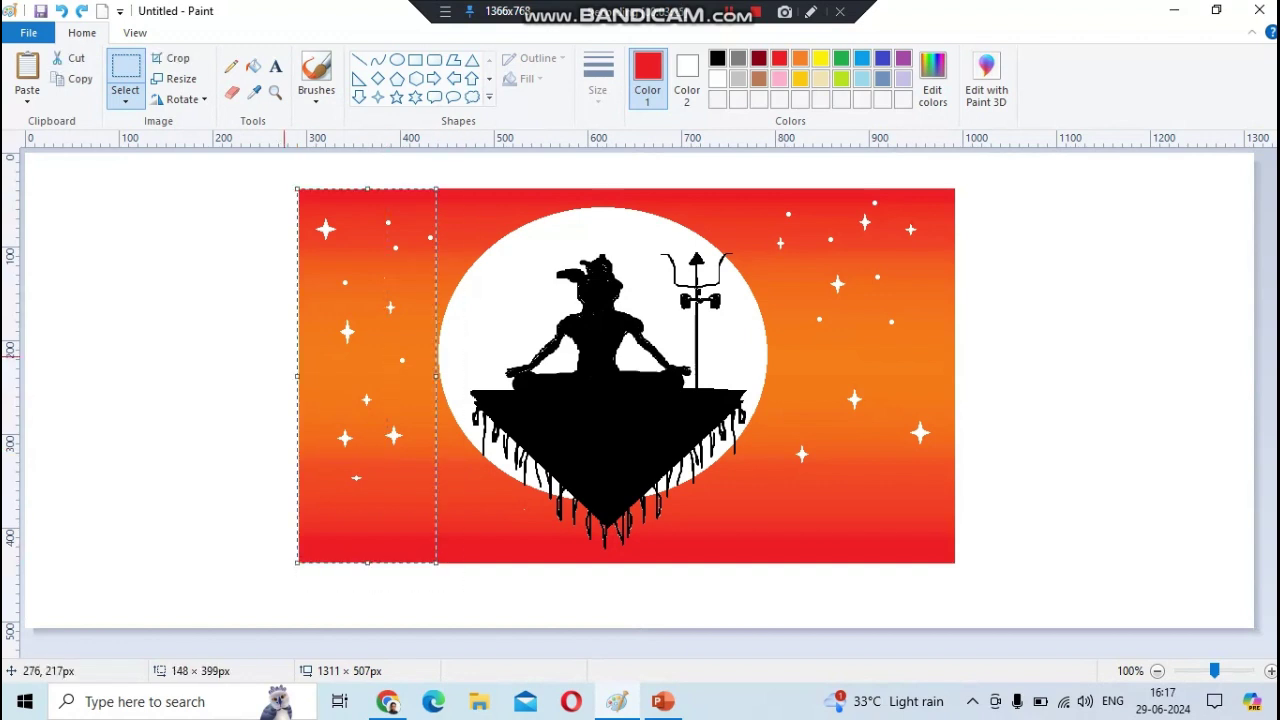
left_click_drag(435, 561, 436, 562)
key("ctrl+c")
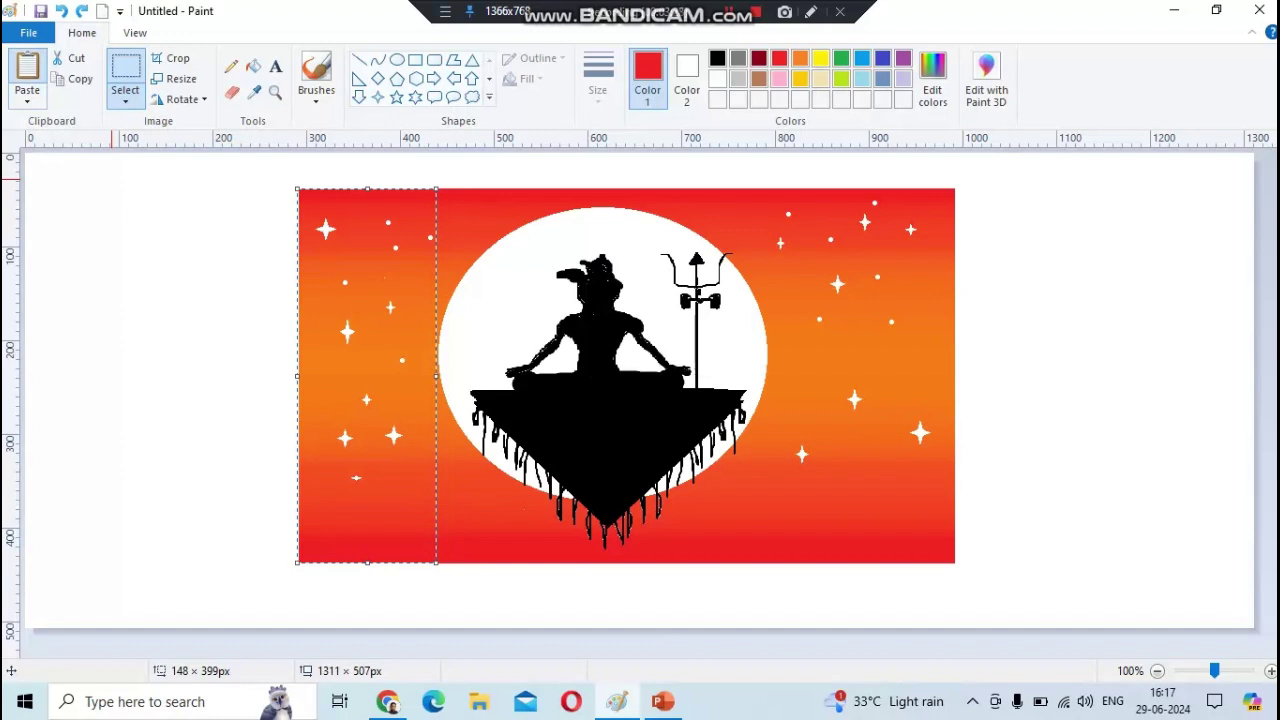
key("ctrl+v")
mouse_move(99, 340)
left_mouse_down()
mouse_move(273, 372)
mouse_move(257, 372)
left_mouse_up()
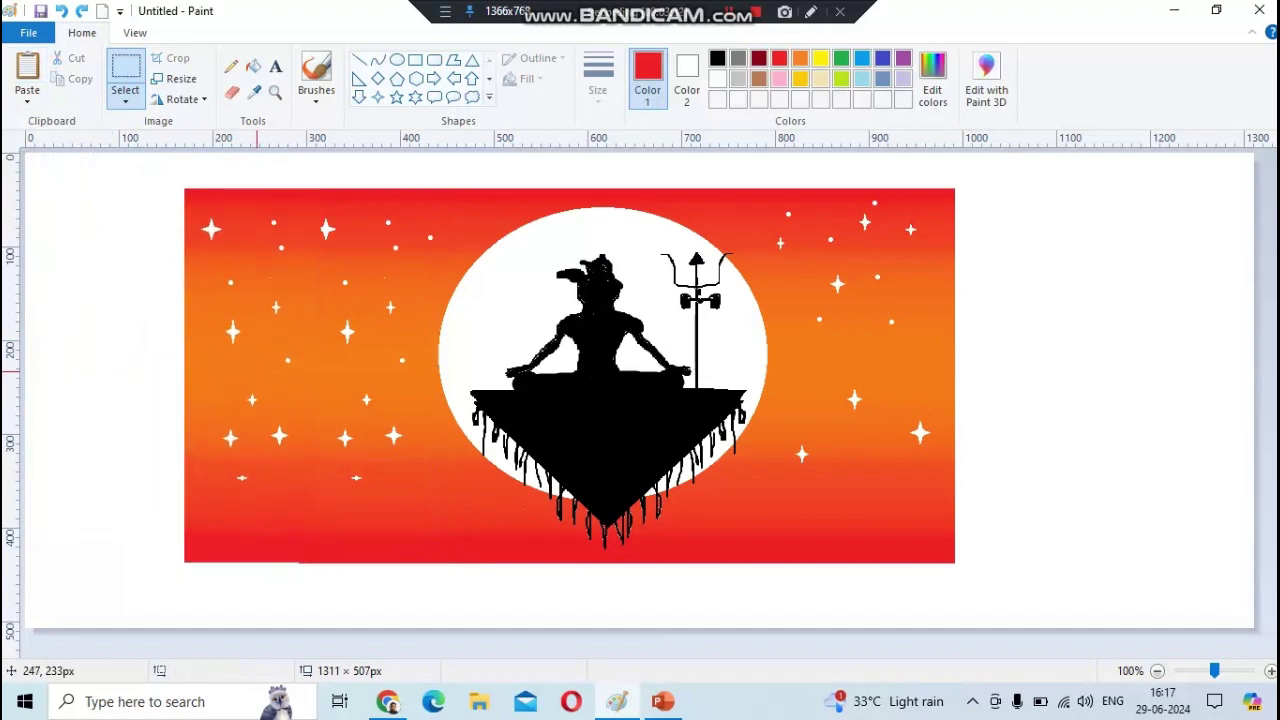
- Paste more copies of the starry strip to extend the sky along the right side
key("ctrl+v")
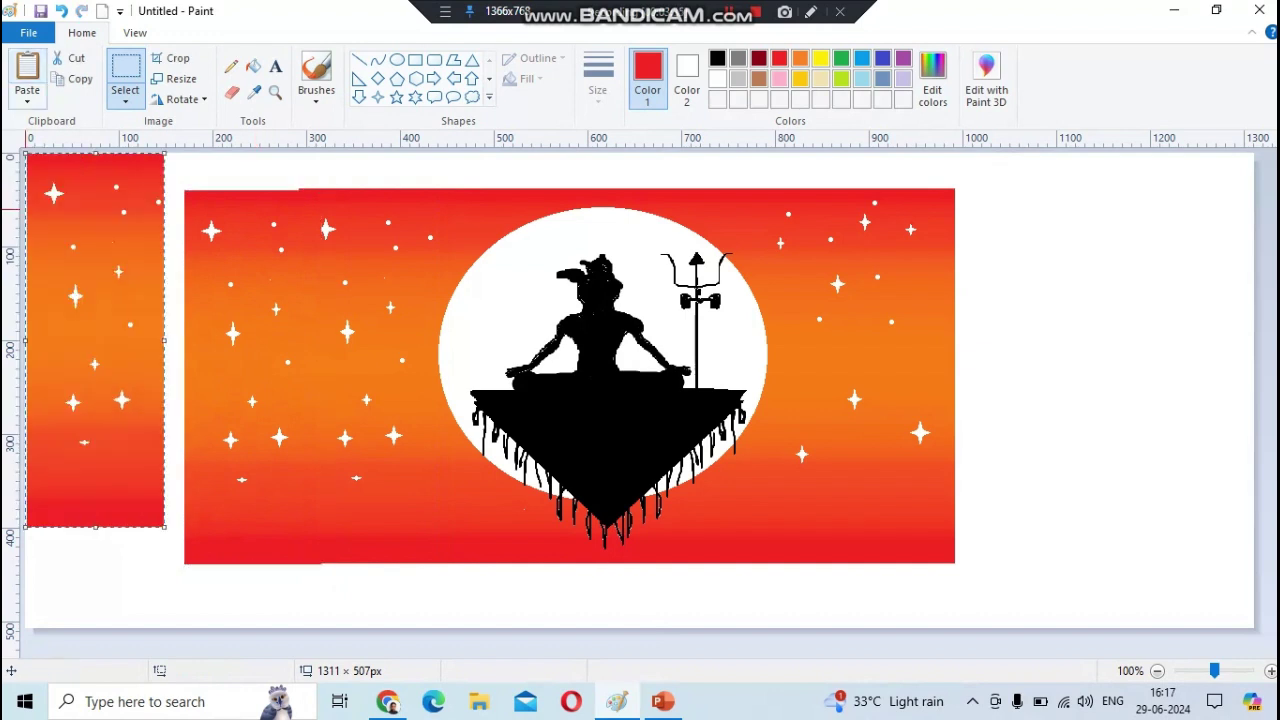
left_click_drag(108, 302, 137, 339)
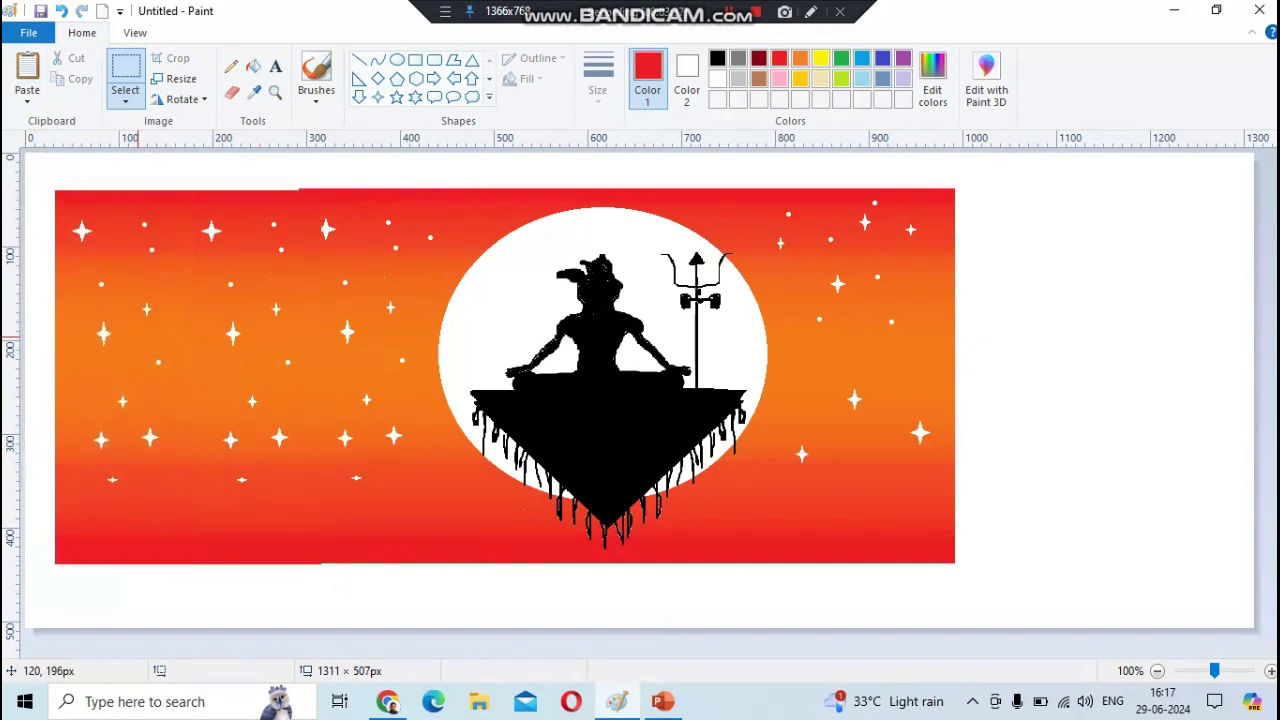
key("ctrl+z")
left_click(27, 70)
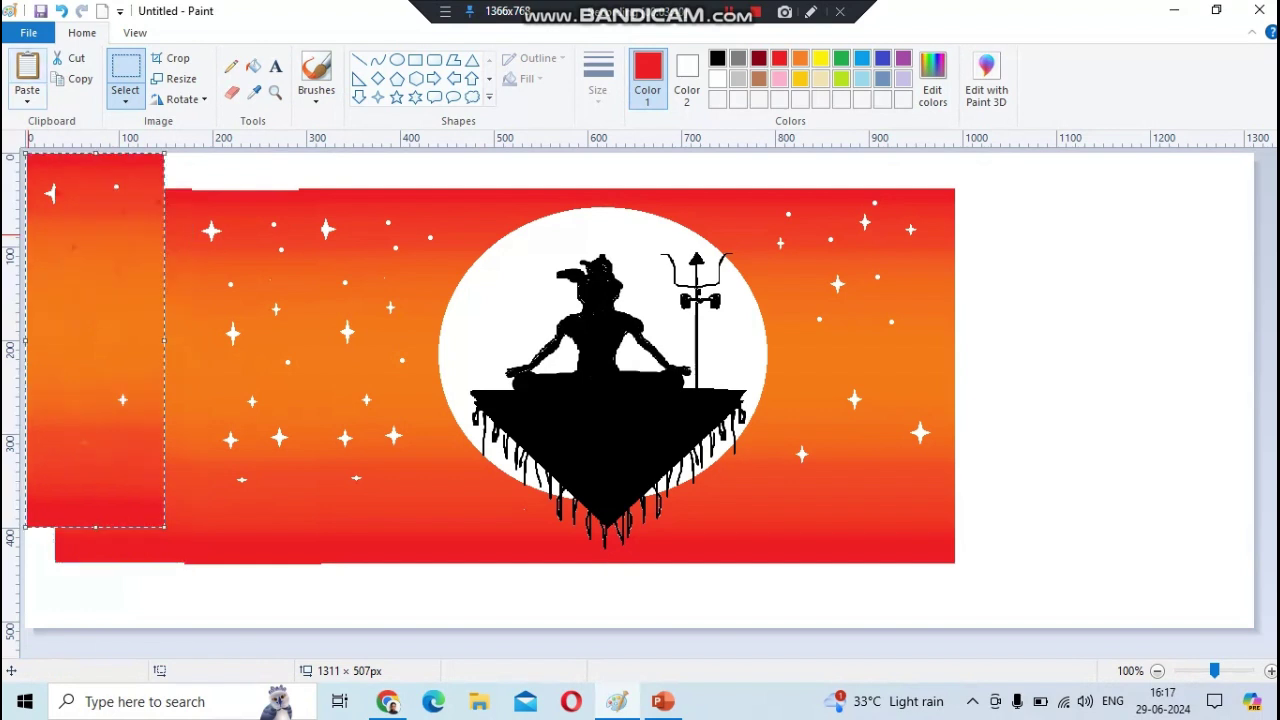
left_click_drag(93, 330, 1013, 364)
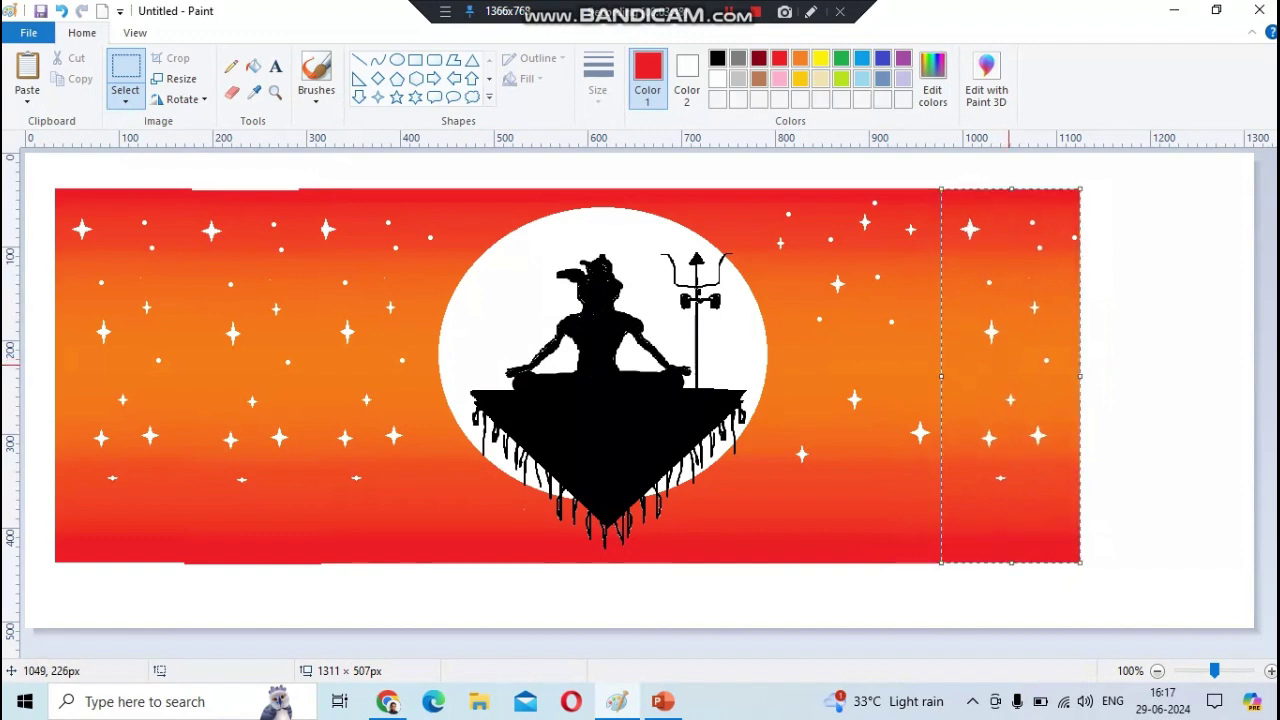
key("ctrl+v")
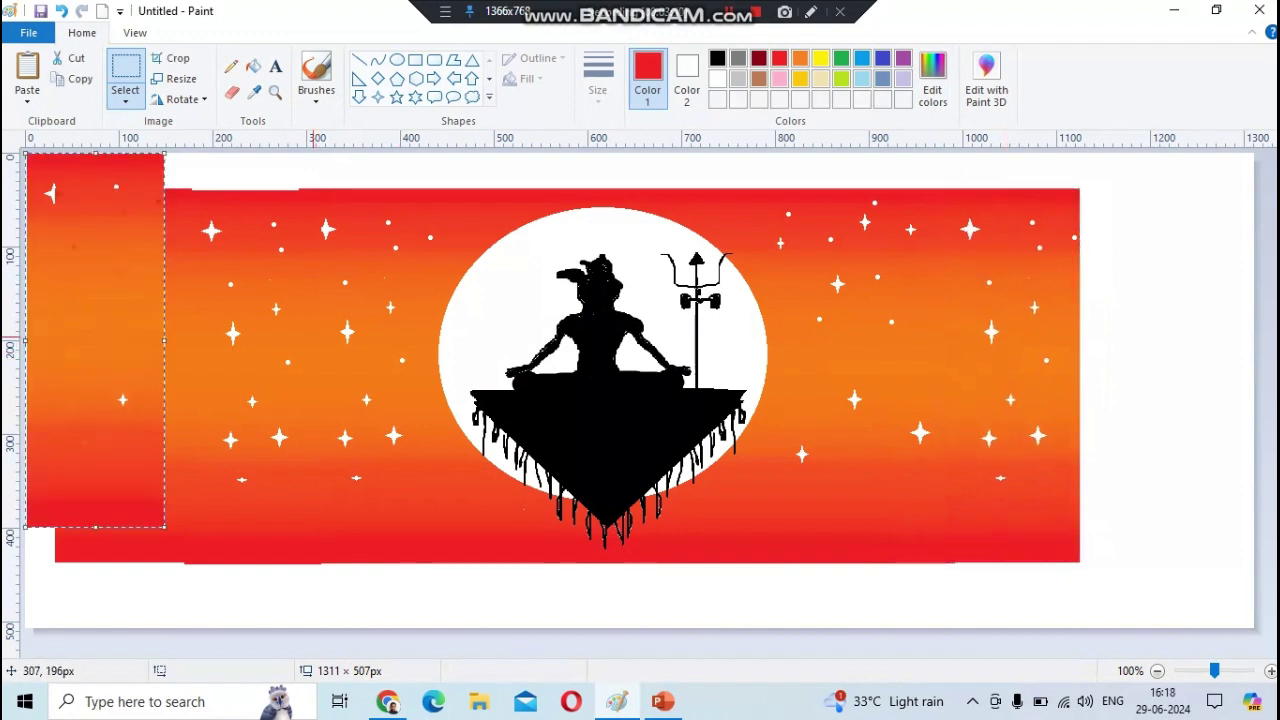
mouse_move(144, 314)
left_mouse_down()
mouse_move(887, 314)
mouse_move(1149, 356)
left_mouse_up()
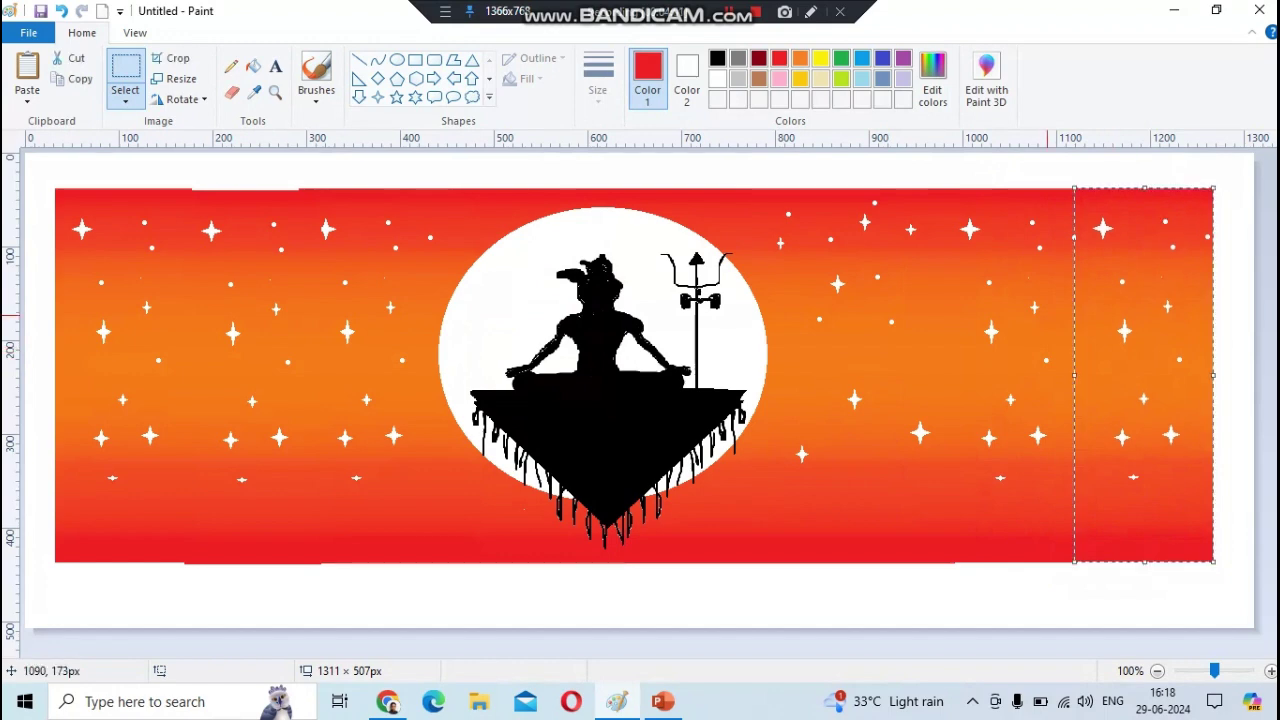
left_click(1007, 171)
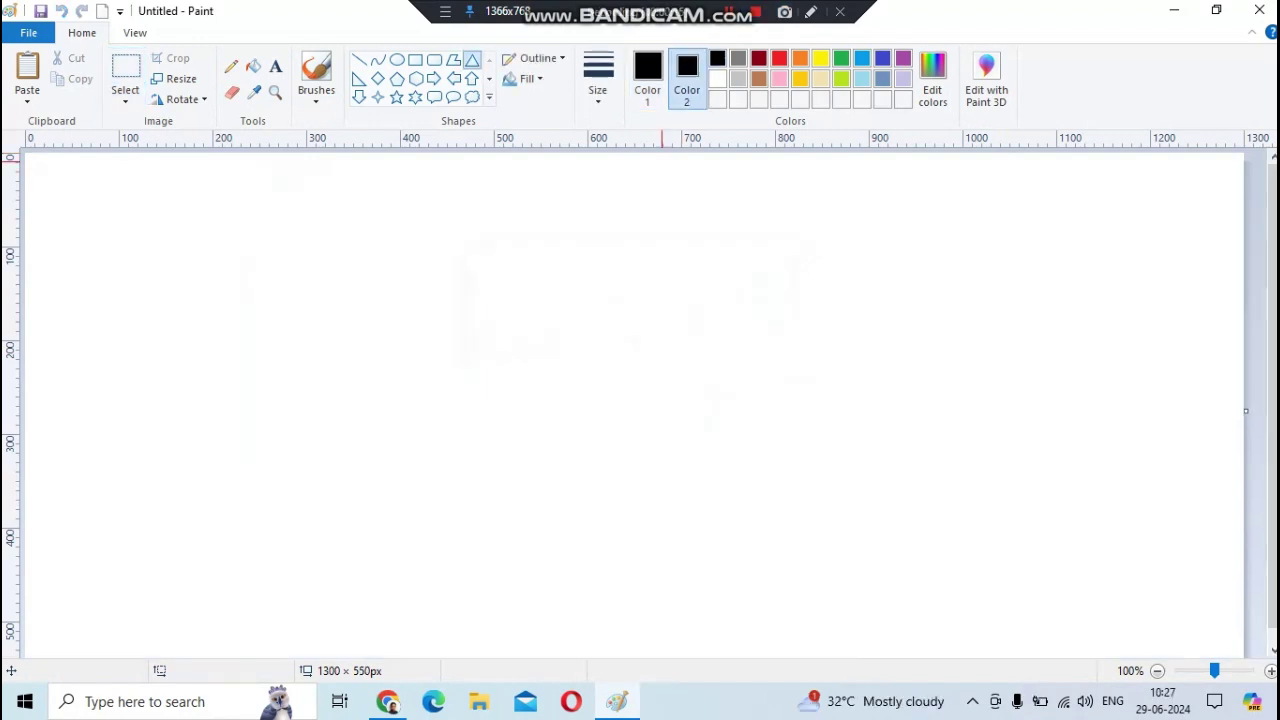
- Draw a large black triangle, flip it vertically to point down, and move it lower
left_click_drag(416, 360, 822, 600)
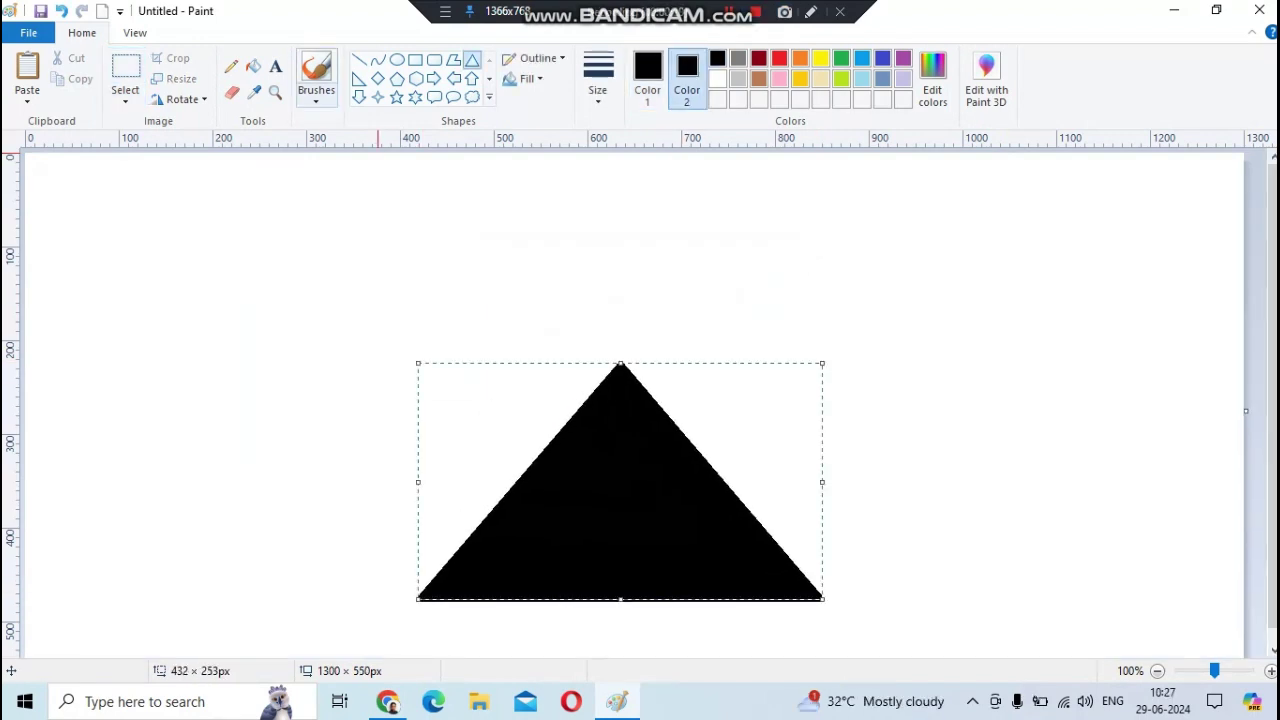
left_click(182, 99)
left_click(205, 183)
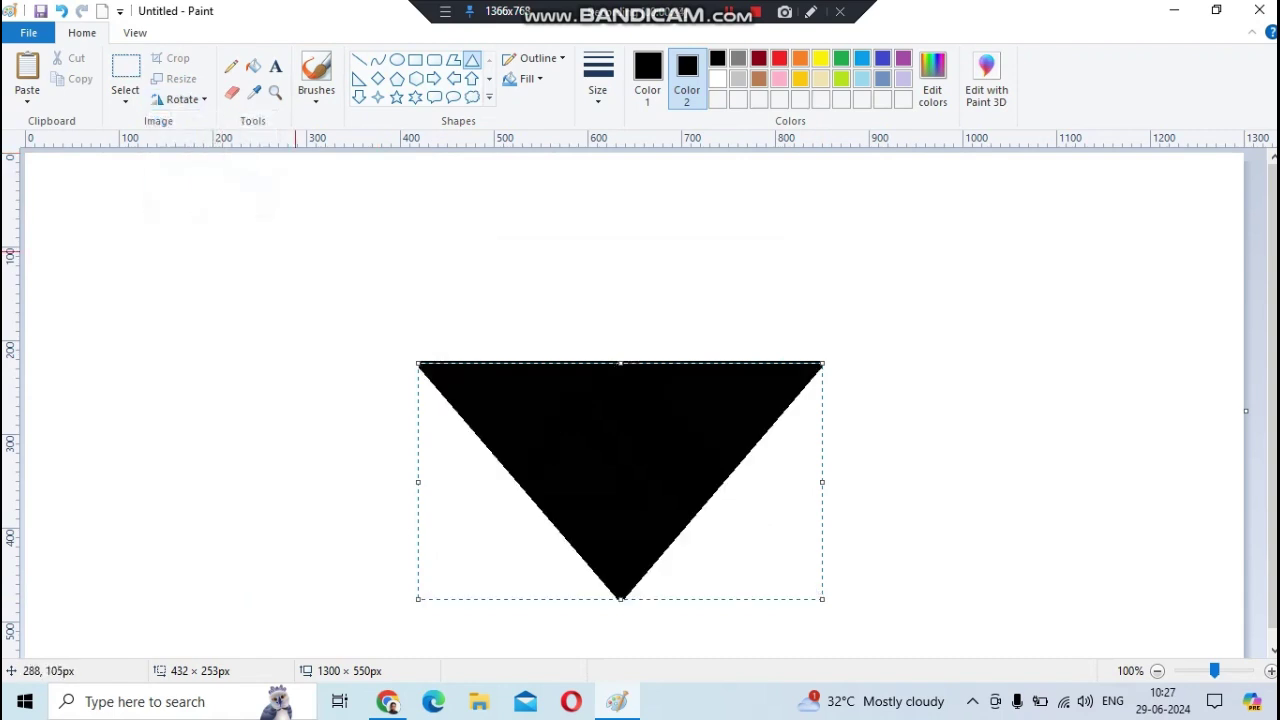
left_click_drag(600, 460, 586, 518)
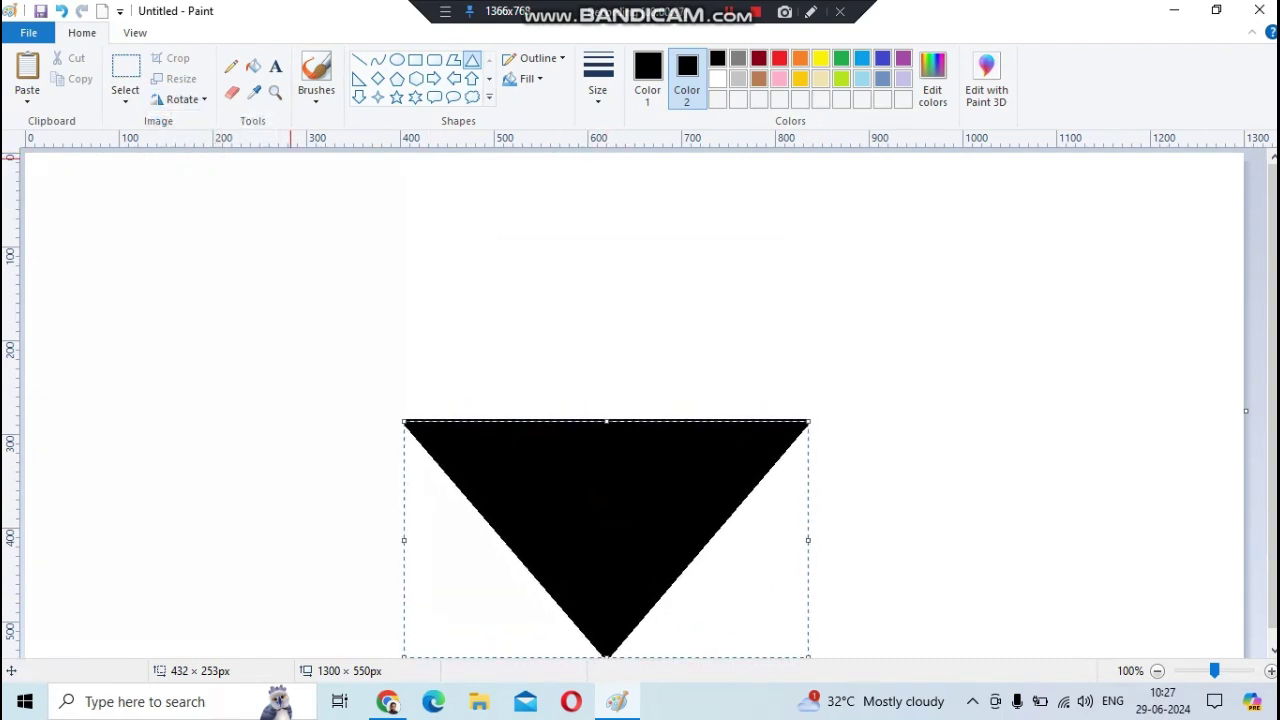
left_click(316, 75)
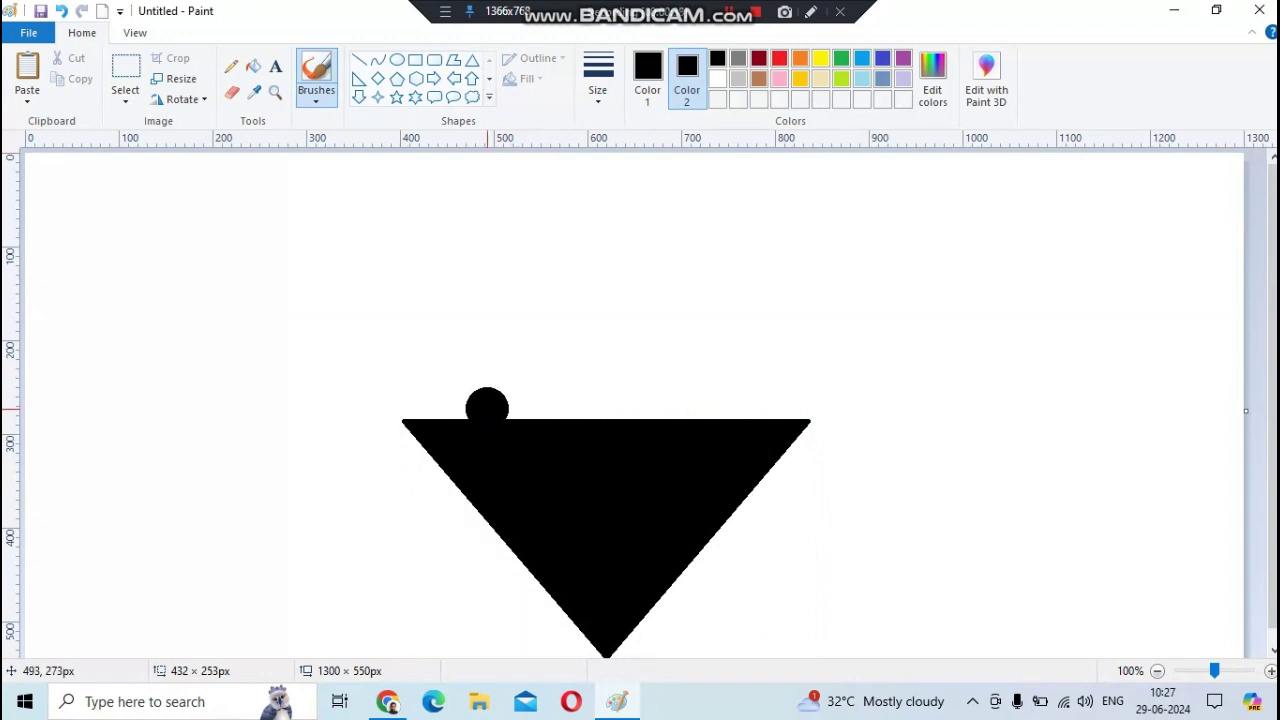
- Brush a black blob on the triangle's top and paint the figure's back with a smaller brush
mouse_move(487, 407)
left_mouse_down()
mouse_move(600, 408)
mouse_move(582, 370)
left_mouse_up()
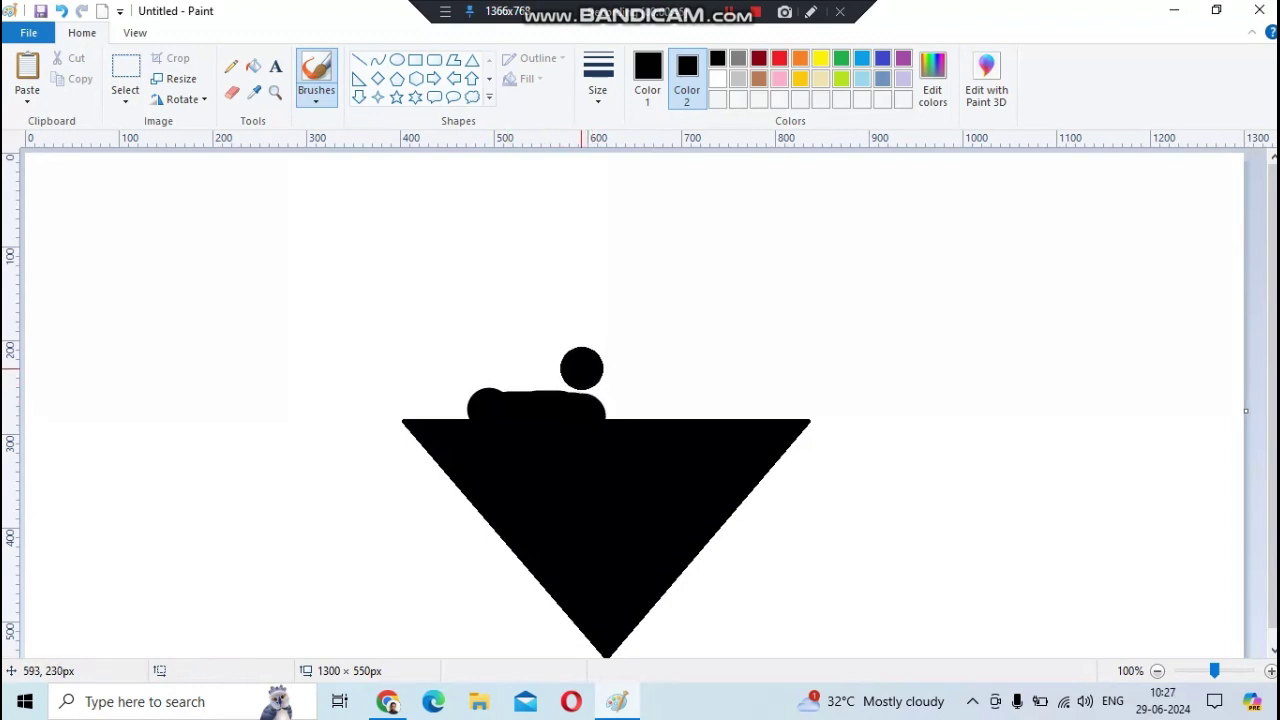
key("ctrl+minus")
key("ctrl+minus")
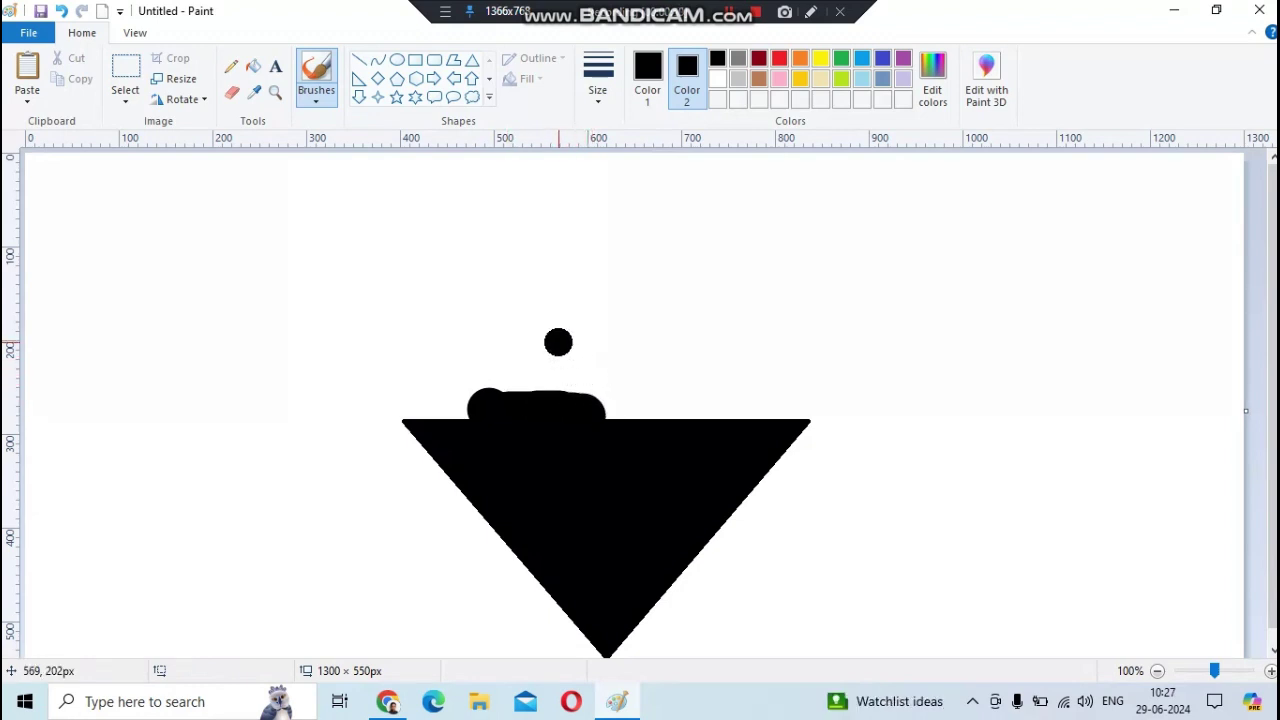
mouse_move(579, 344)
left_mouse_down()
mouse_move(588, 400)
mouse_move(556, 304)
left_mouse_up()
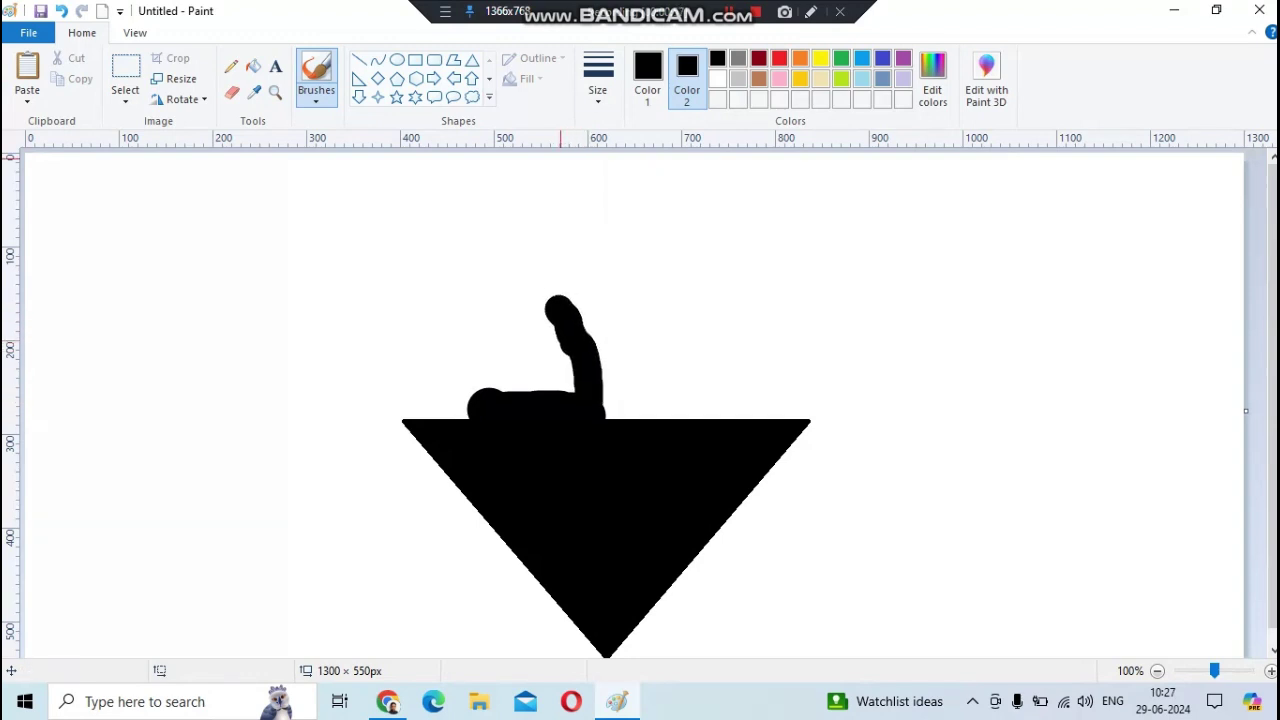
- Draw thin arm outlines, a body line, and wavy hair rising above the head
left_click(598, 80)
left_click(640, 150)
left_click_drag(533, 343, 546, 322)
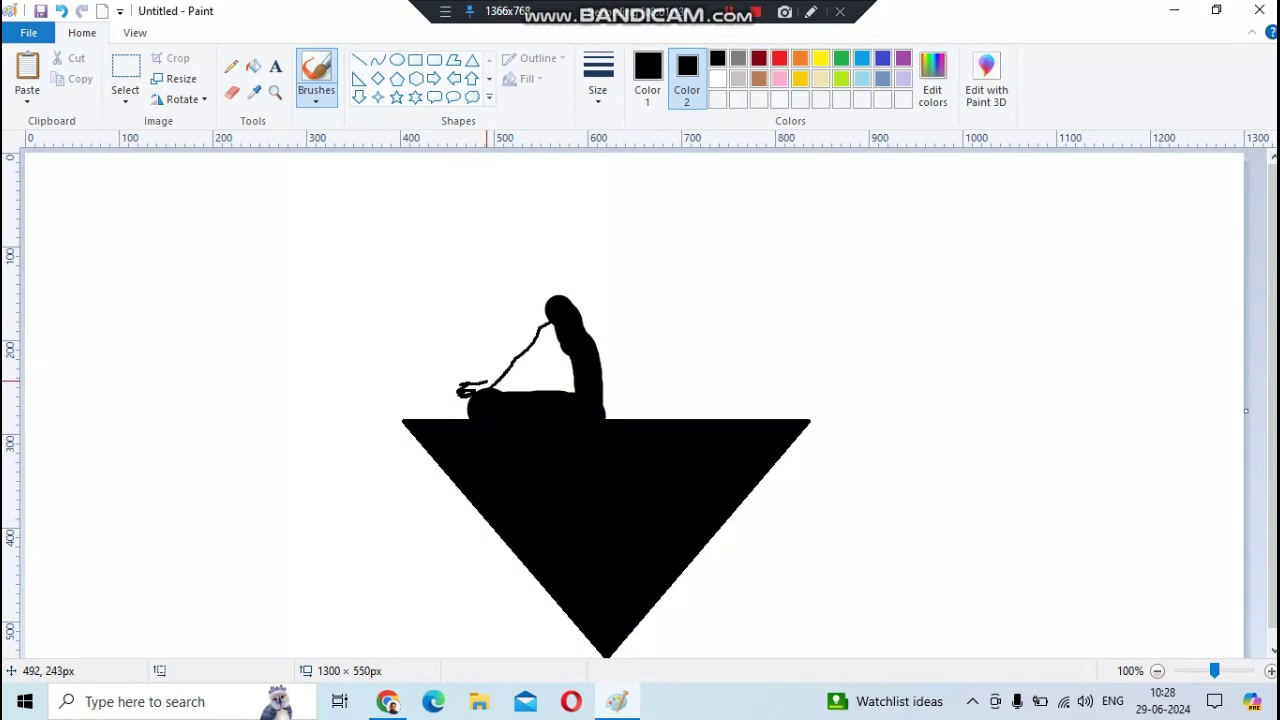
left_click_drag(487, 383, 546, 302)
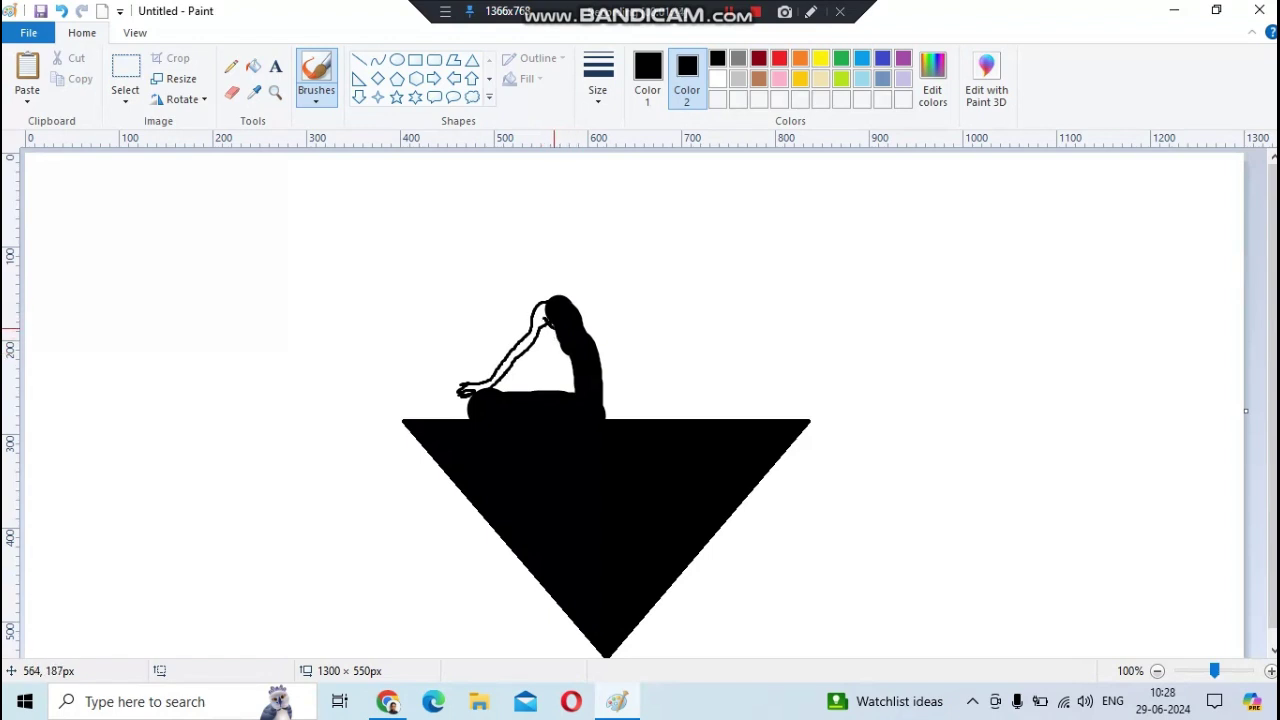
left_click_drag(566, 353, 569, 377)
mouse_move(546, 303)
left_mouse_down()
mouse_move(583, 290)
mouse_move(562, 256)
mouse_move(588, 204)
mouse_move(602, 207)
left_mouse_up()
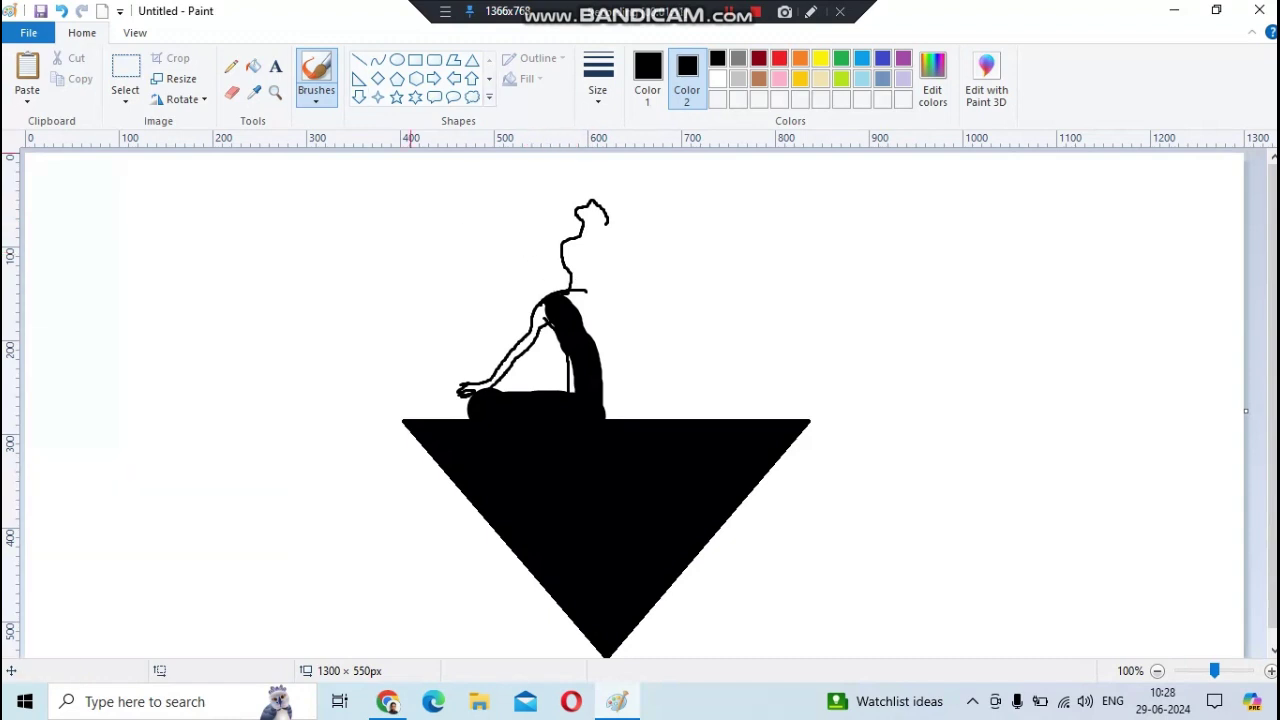
- Copy and mirror the half figure with a transparent selection, then discard that attempt
left_click(125, 78)
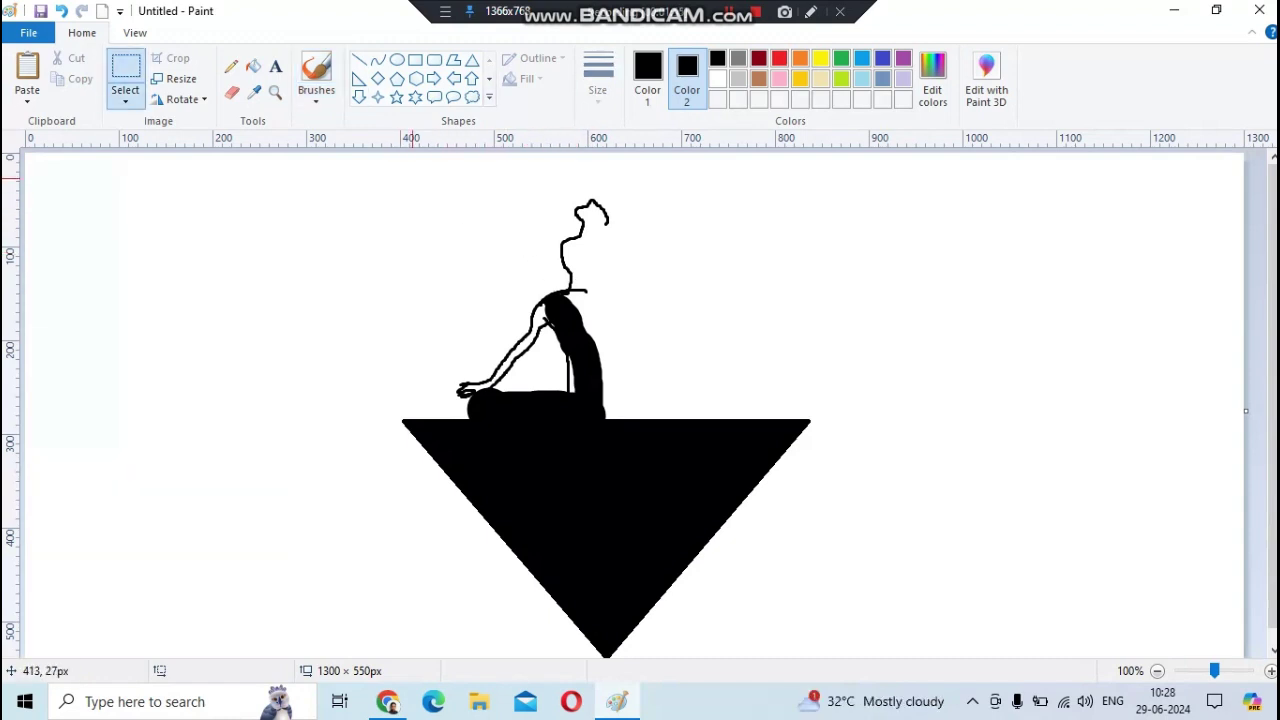
left_click_drag(412, 178, 652, 413)
left_click(75, 78)
left_click(27, 70)
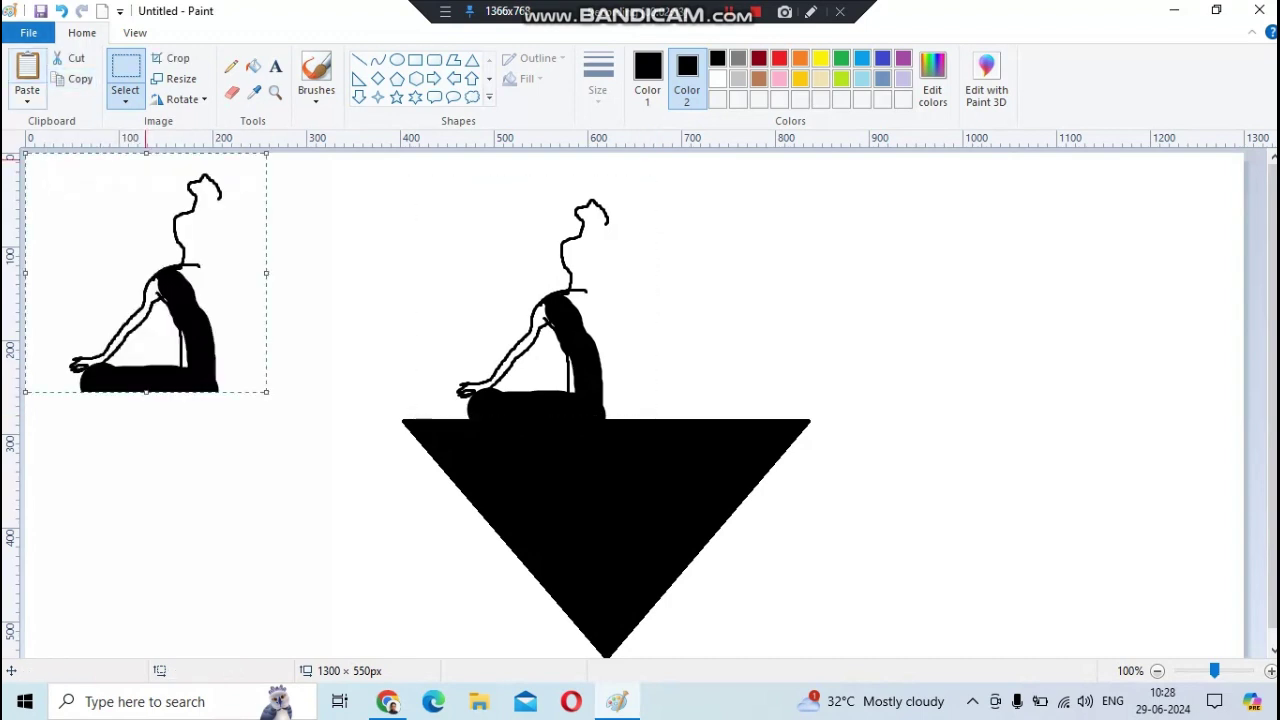
left_click(182, 99)
left_click(210, 203)
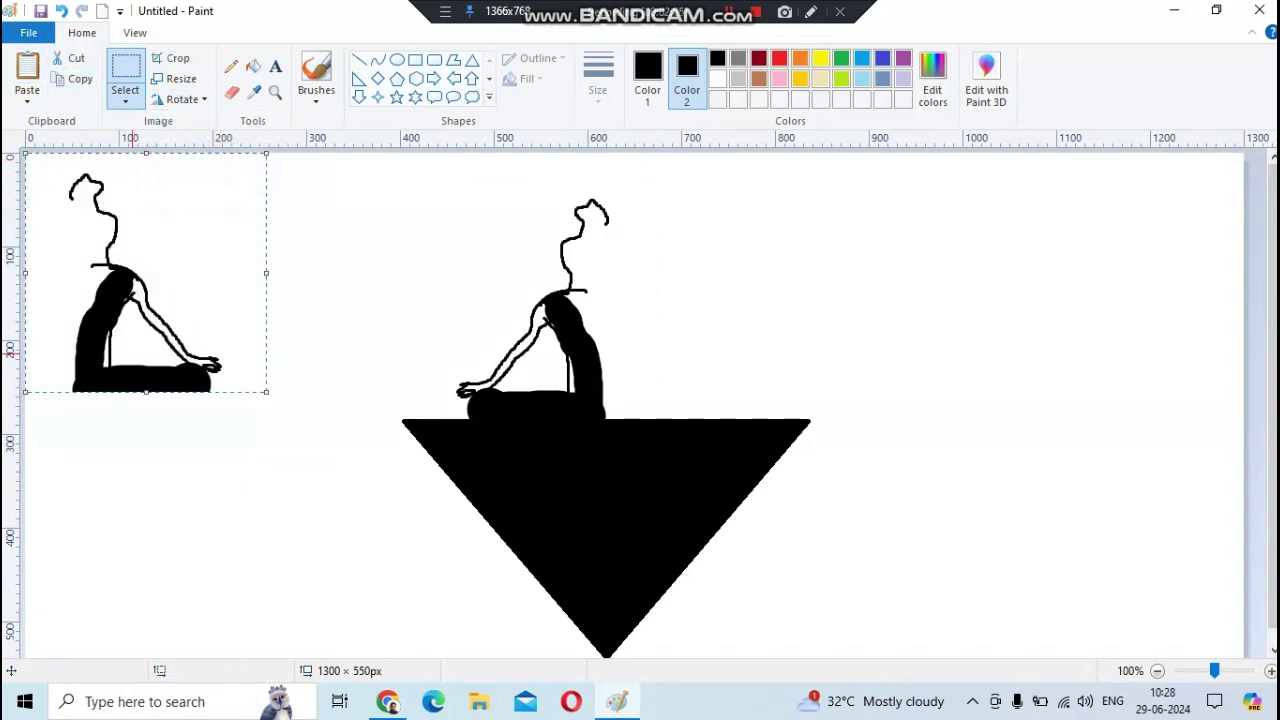
left_click_drag(131, 350, 702, 386)
left_click(125, 100)
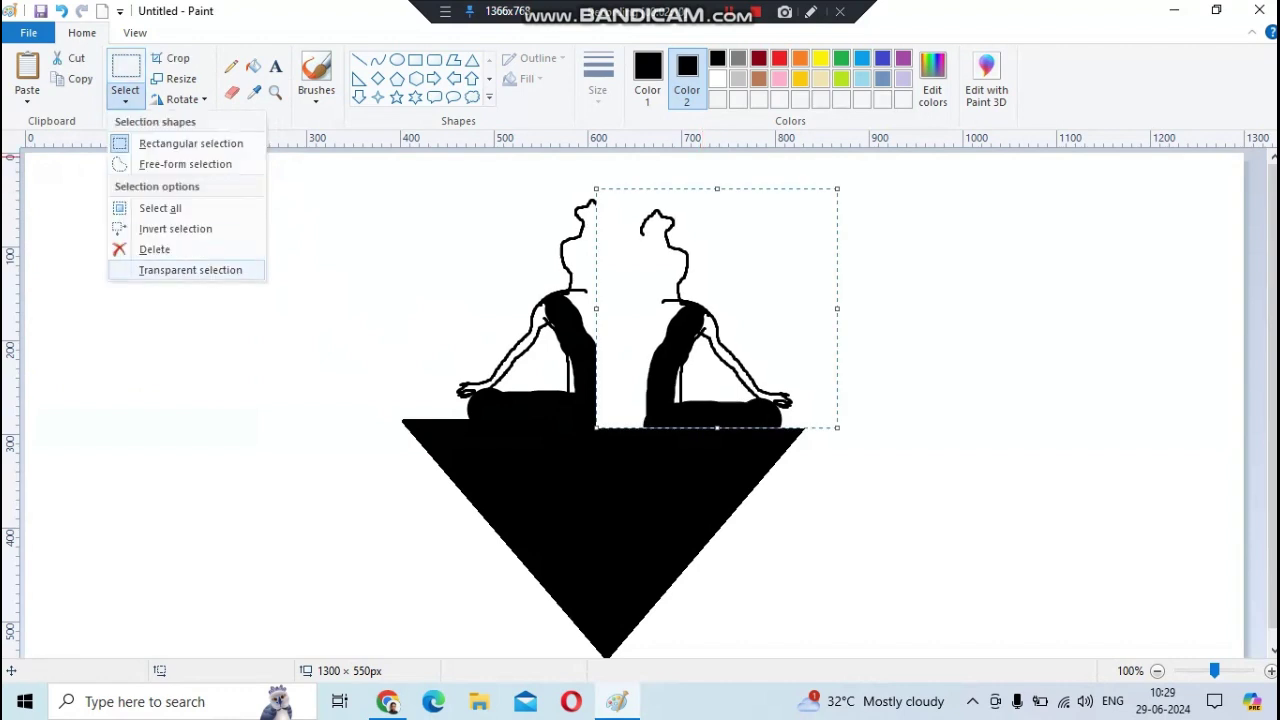
left_click(190, 270)
key("Delete")
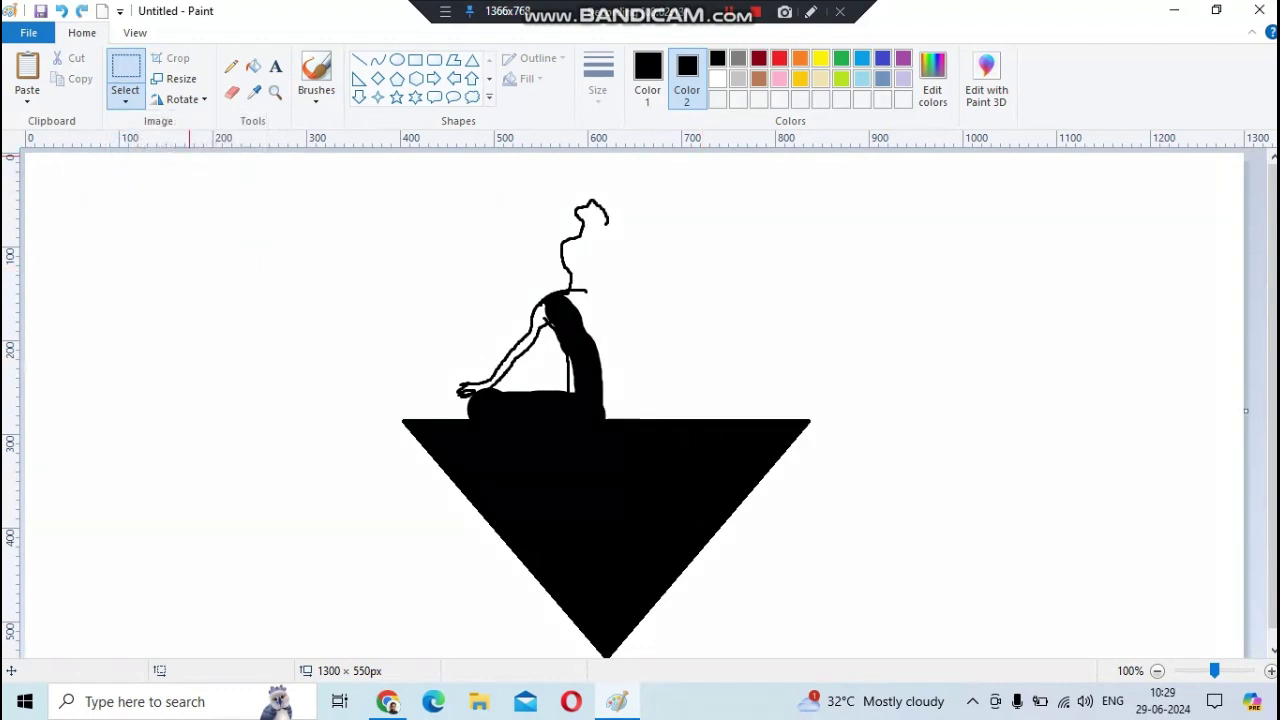
left_click(27, 75)
key("Delete")
- With both colours white, paste a horizontally flipped half beside the original, then restore black
left_click_drag(425, 174, 670, 424)
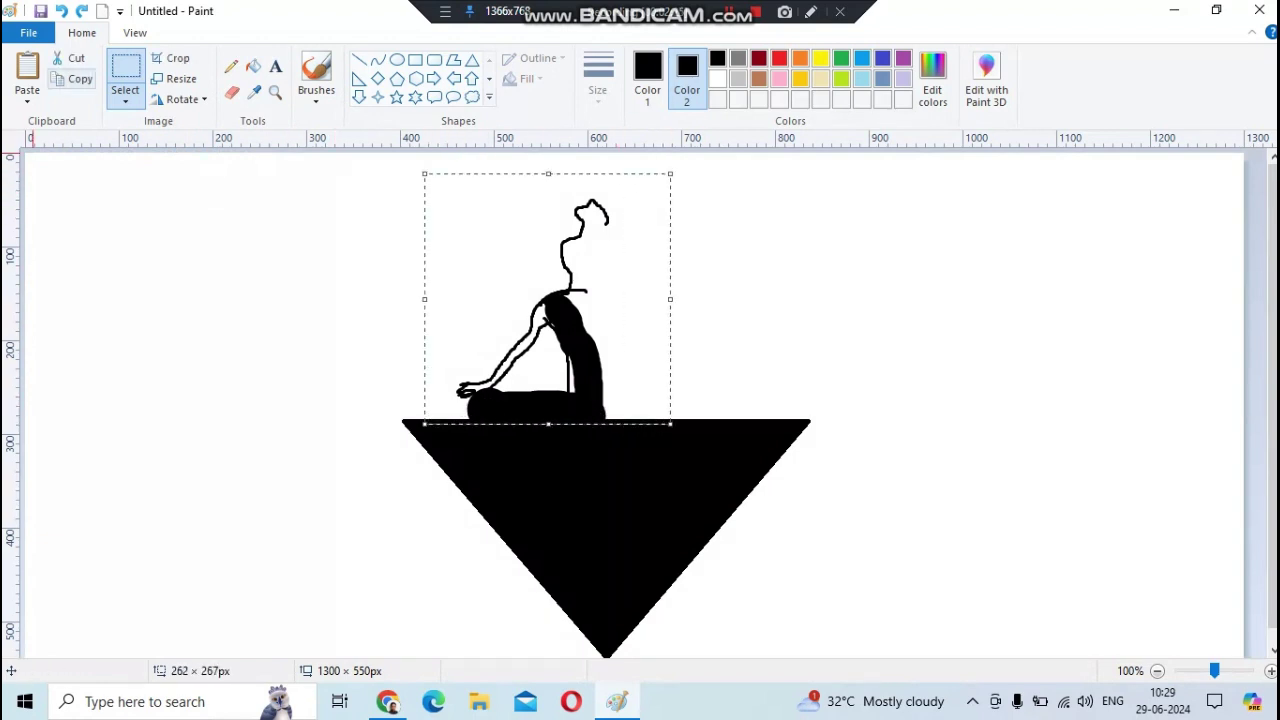
left_click(647, 75)
left_click(717, 79)
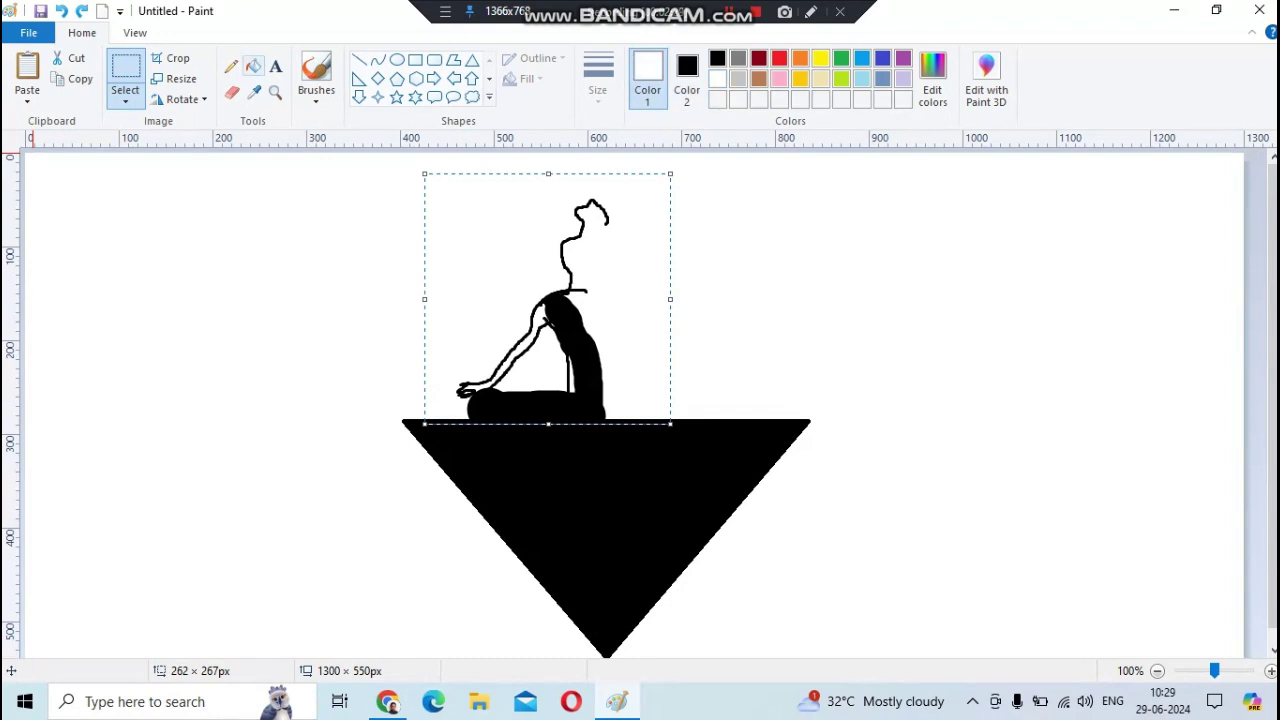
left_click(687, 75)
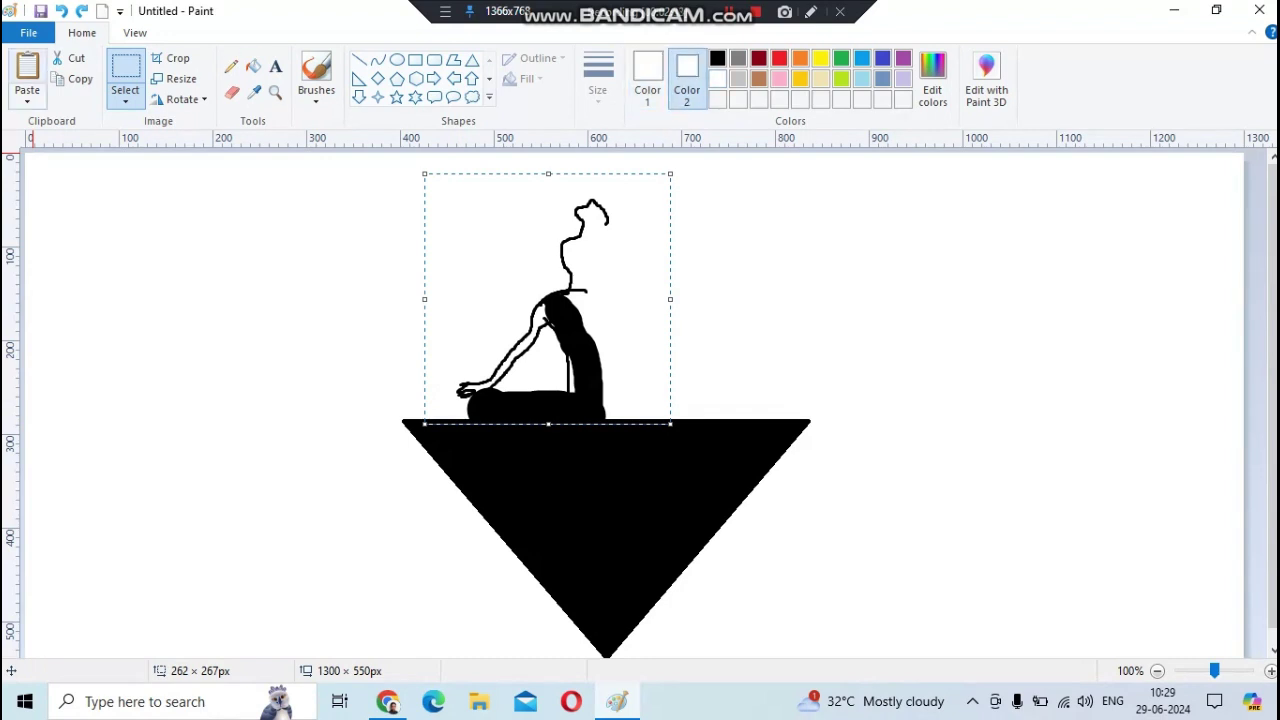
left_click(27, 75)
left_click(182, 99)
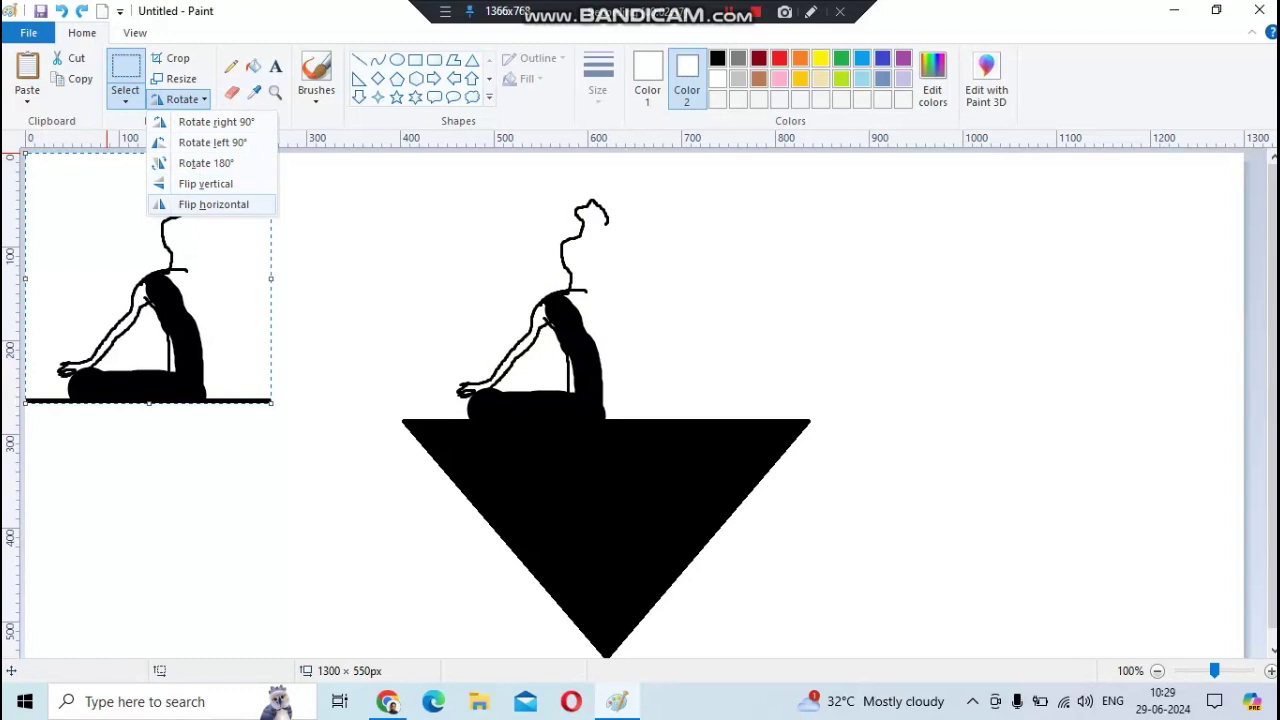
left_click(214, 204)
mouse_move(131, 325)
left_mouse_down()
mouse_move(437, 281)
mouse_move(662, 335)
mouse_move(640, 340)
left_mouse_up()
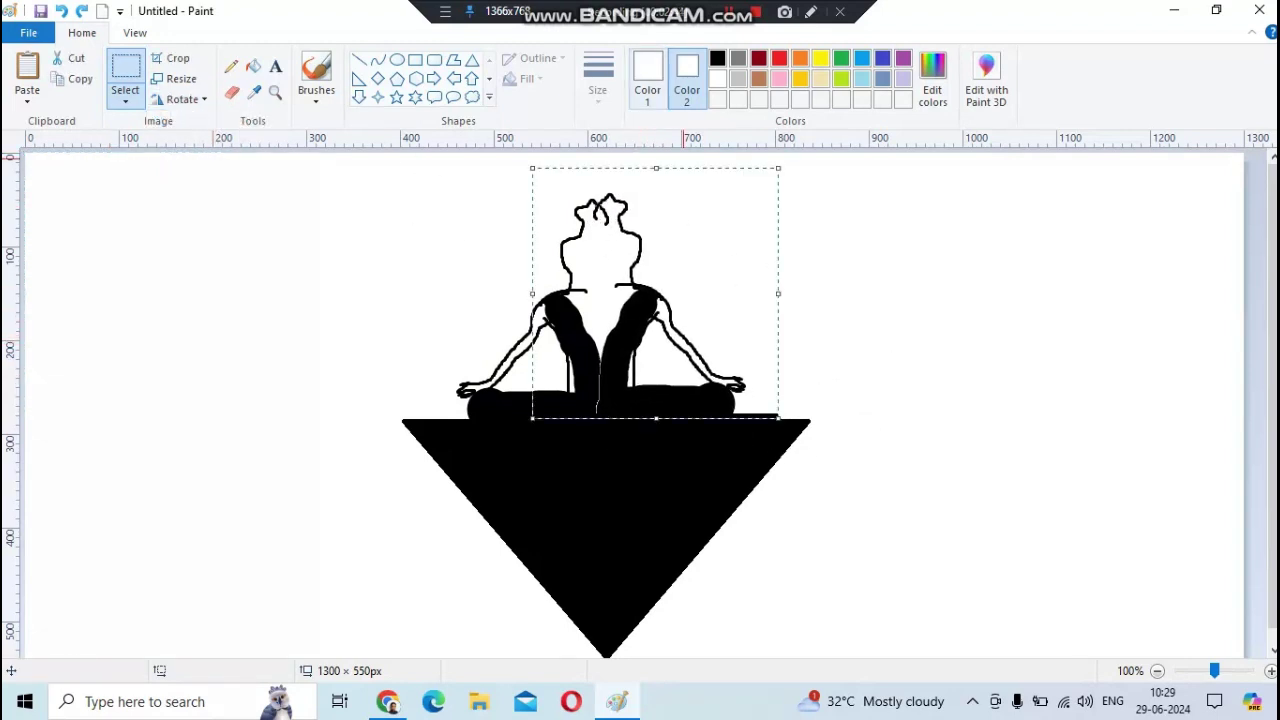
left_click(647, 75)
left_click(656, 354)
left_click_drag(654, 350, 636, 365)
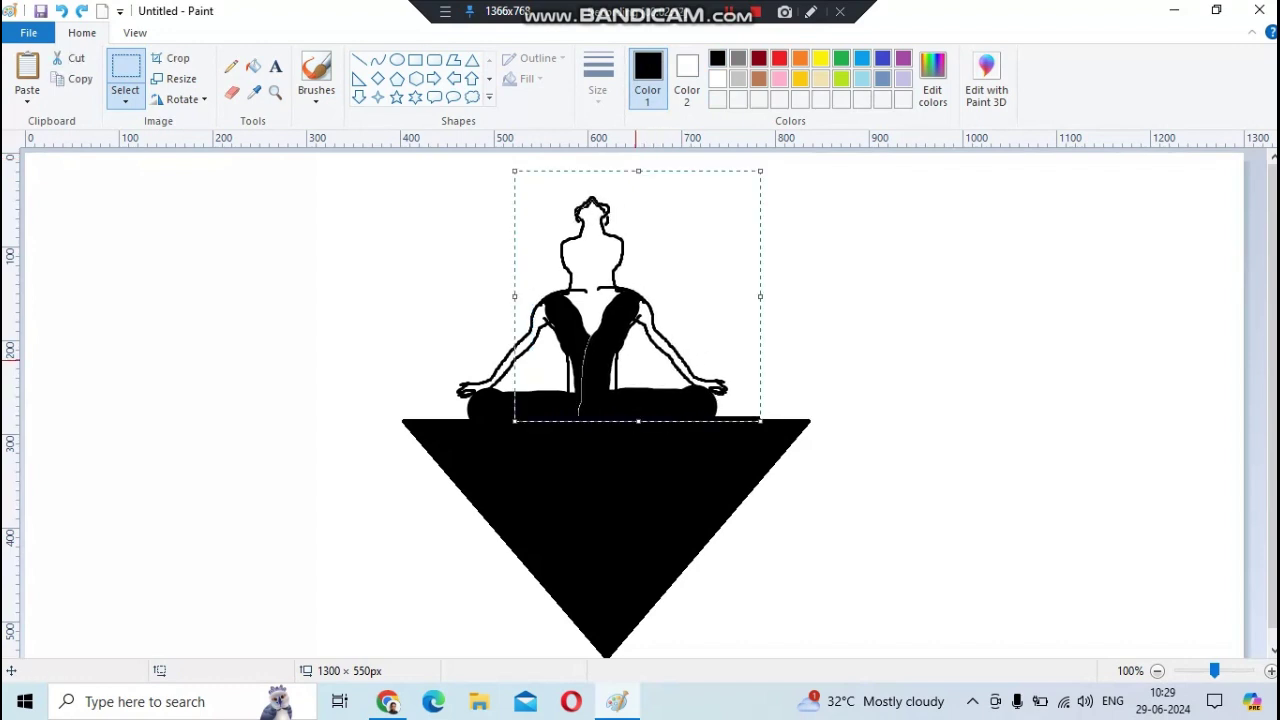
- Fill the figure's head, torso, right arm and left arm solid black
left_click(236, 285)
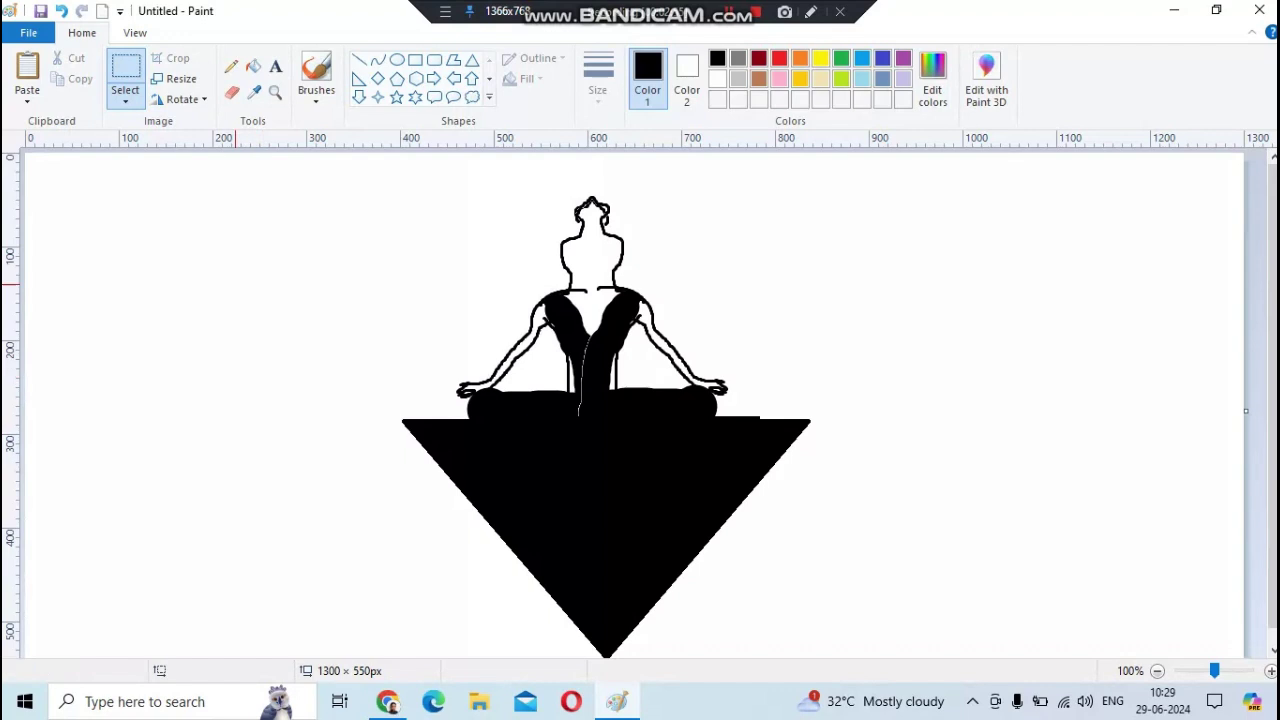
left_click(254, 66)
left_click(605, 255)
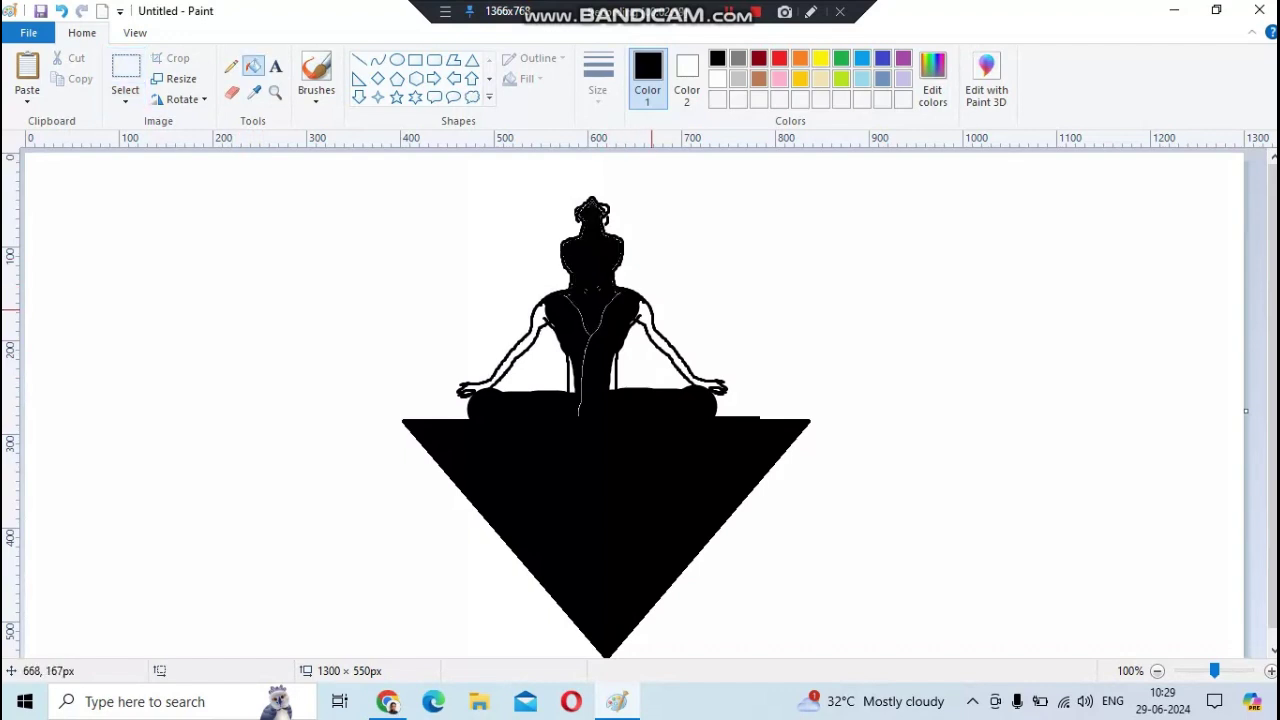
left_click(652, 310)
left_click(538, 322)
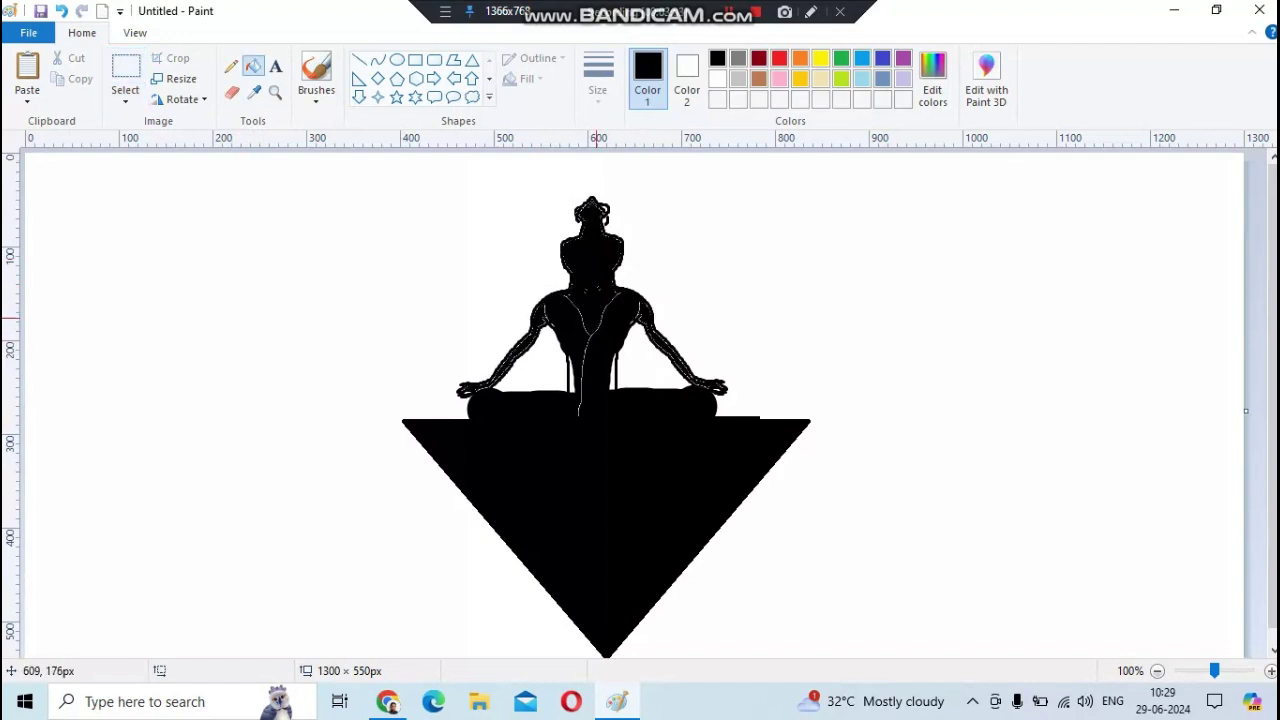
left_click(316, 72)
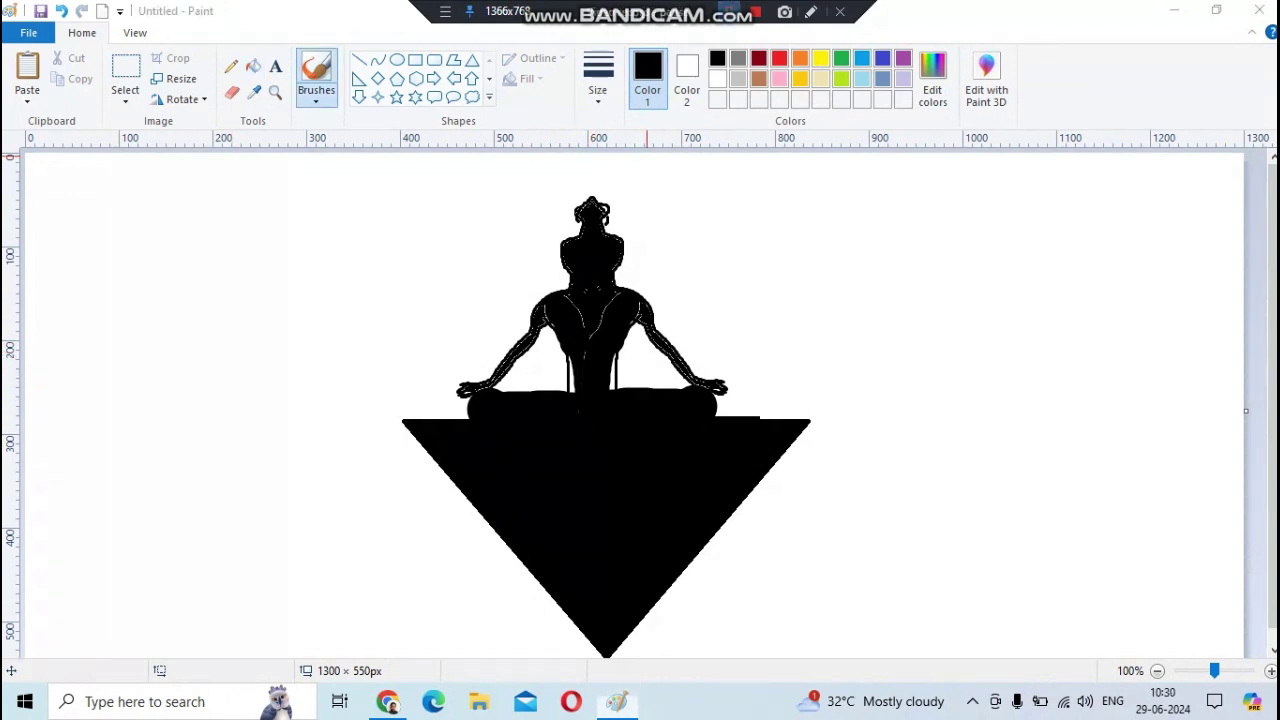
- Paint over the white lines on the figure and pick a thinner brush width
mouse_move(571, 414)
left_mouse_down()
mouse_move(553, 236)
mouse_move(565, 240)
left_mouse_up()
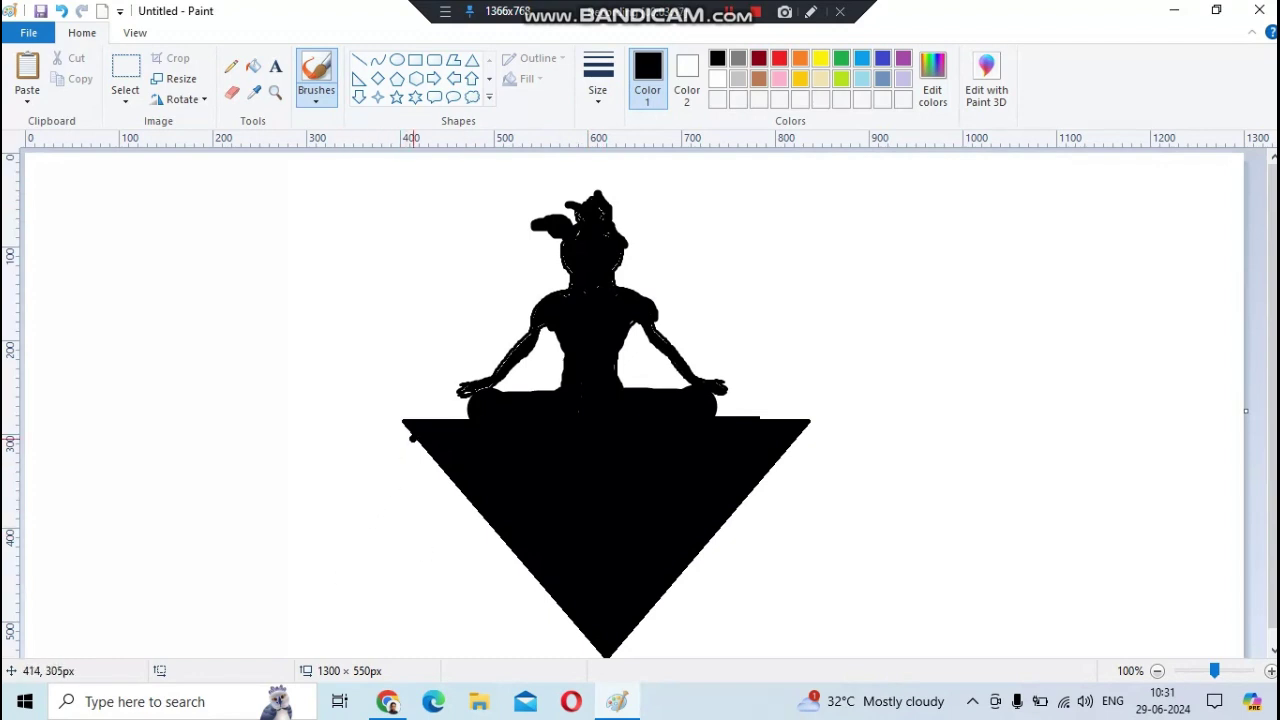
left_click(598, 80)
left_click(630, 132)
left_click(597, 80)
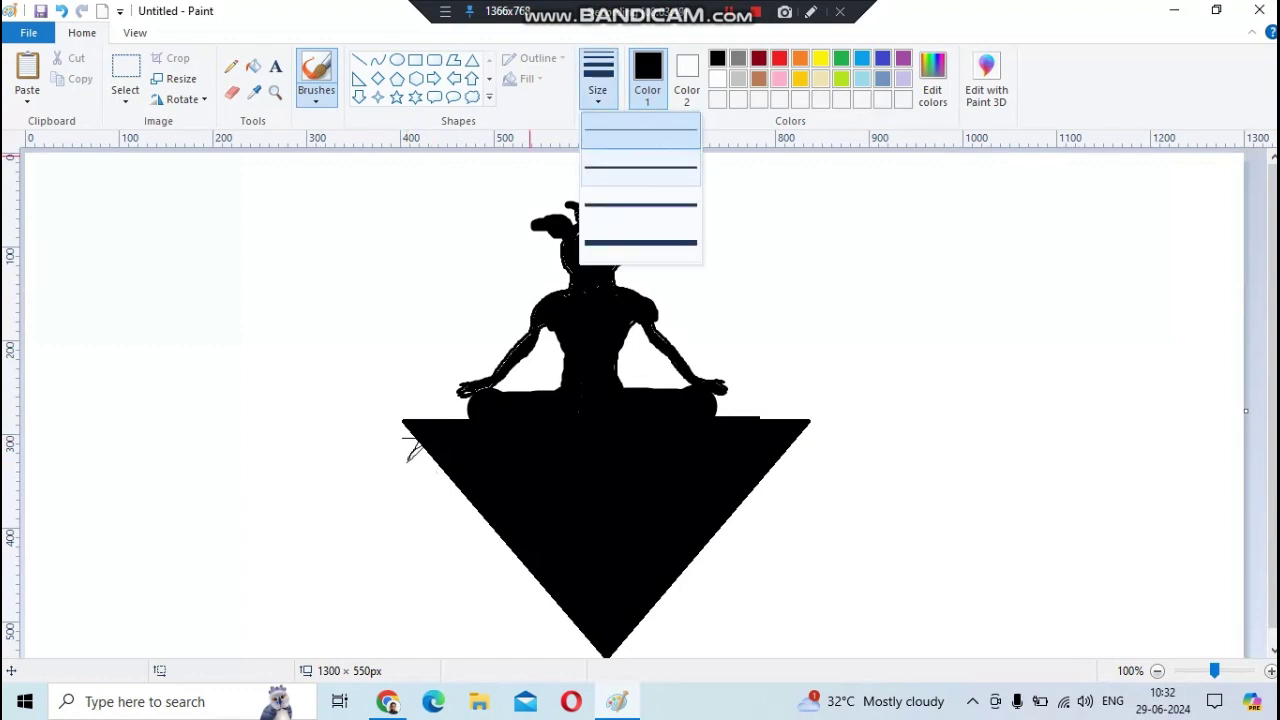
left_click(640, 190)
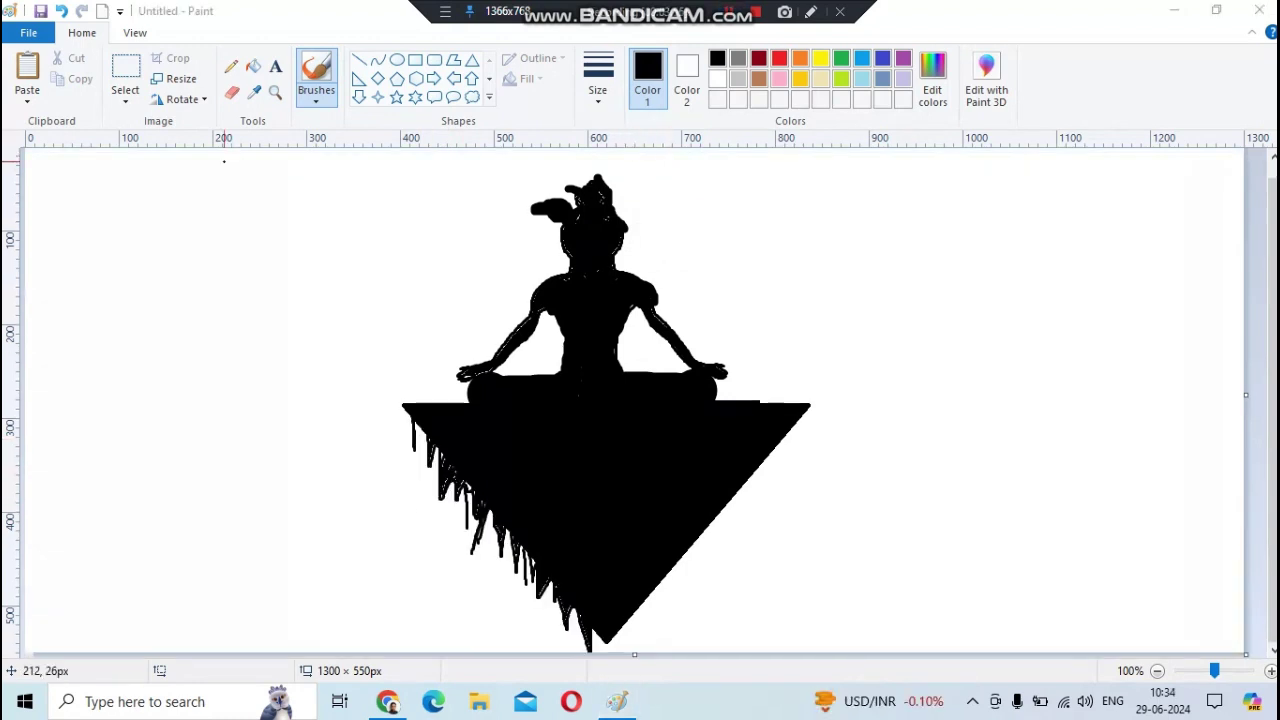
- Copy the dripping left portion of the triangle, undoing a stray edge stroke first
left_click_drag(378, 401, 510, 570)
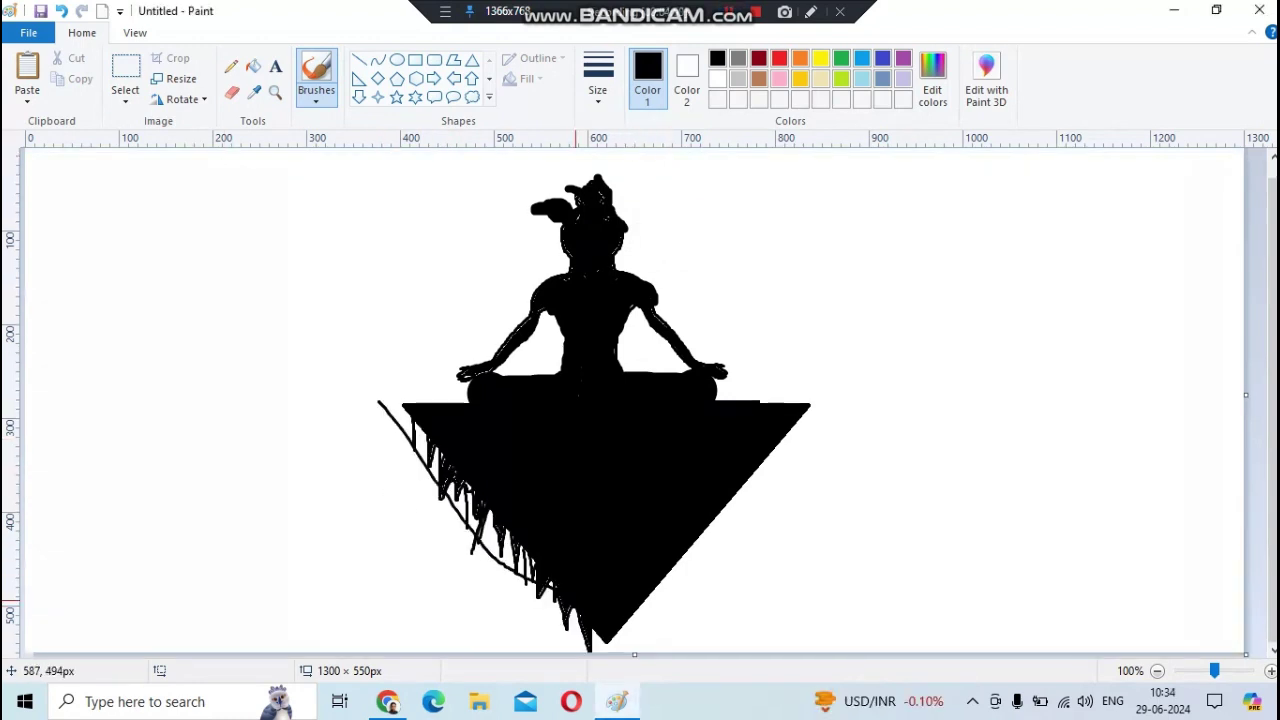
key("ctrl+z")
left_click(125, 70)
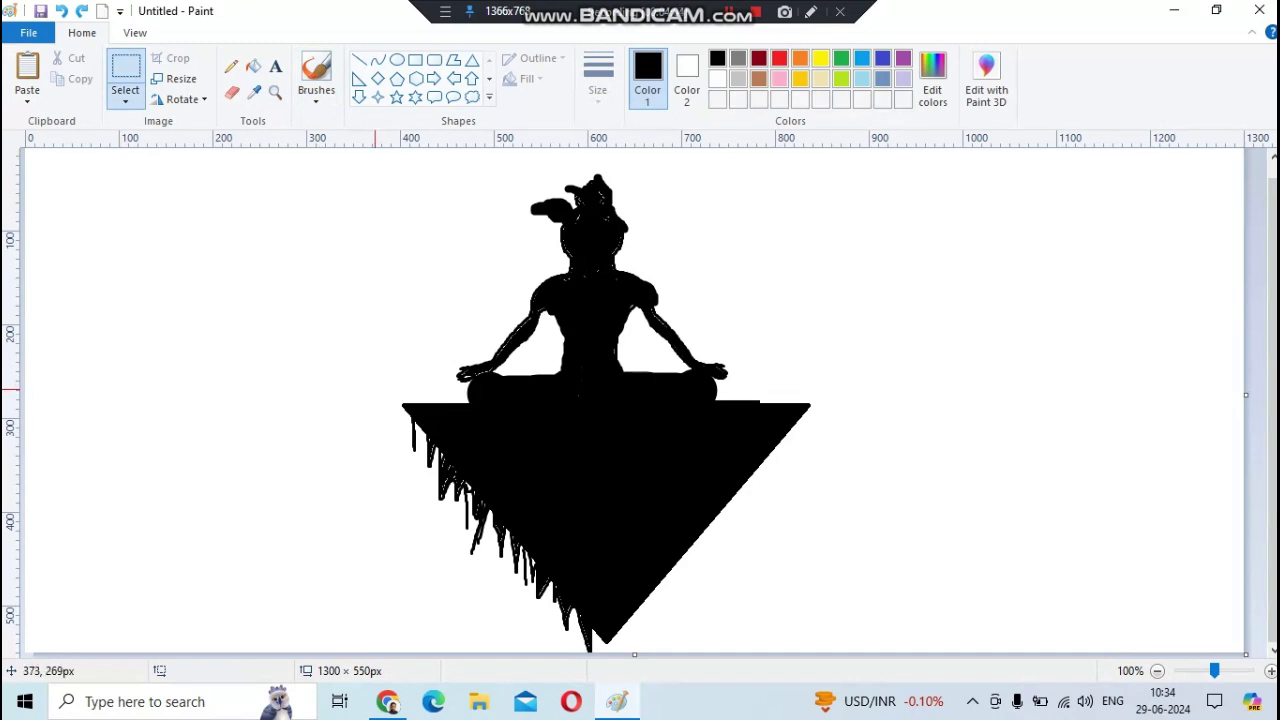
left_click_drag(380, 405, 624, 652)
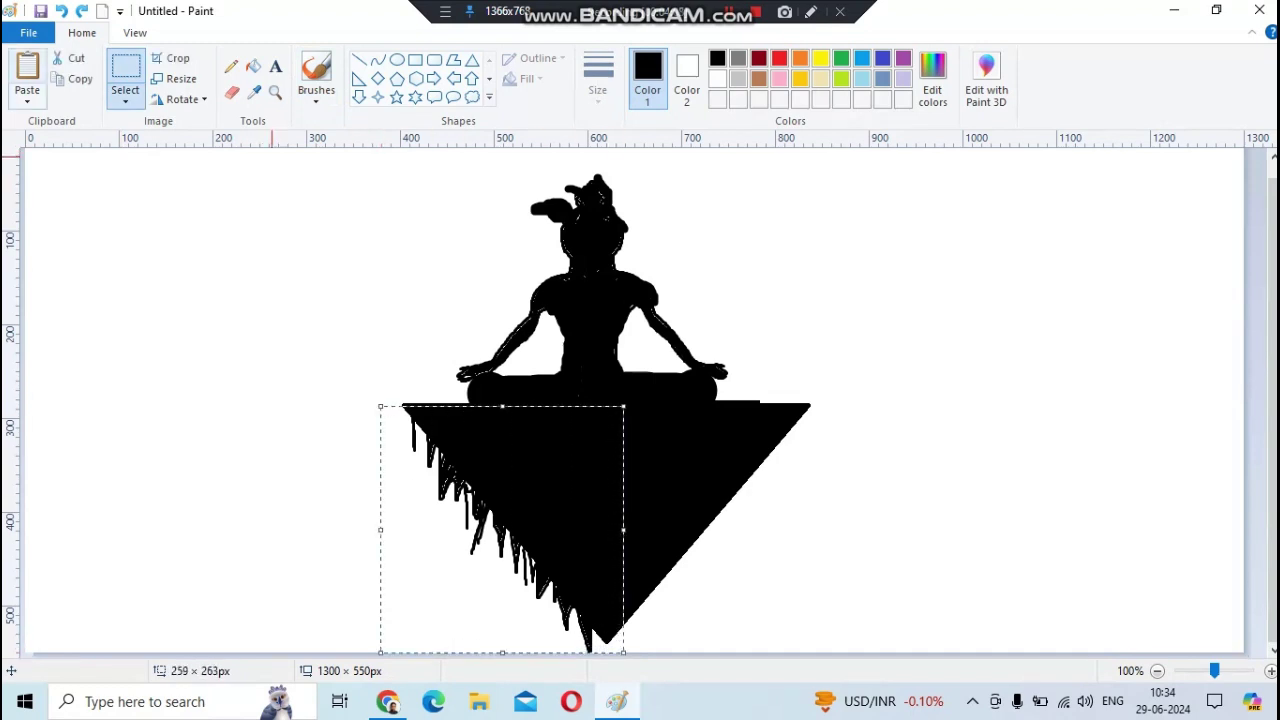
left_click(75, 78)
left_click(27, 68)
- Flip the copied piece horizontally and fit it against the triangle's right side
left_click(182, 99)
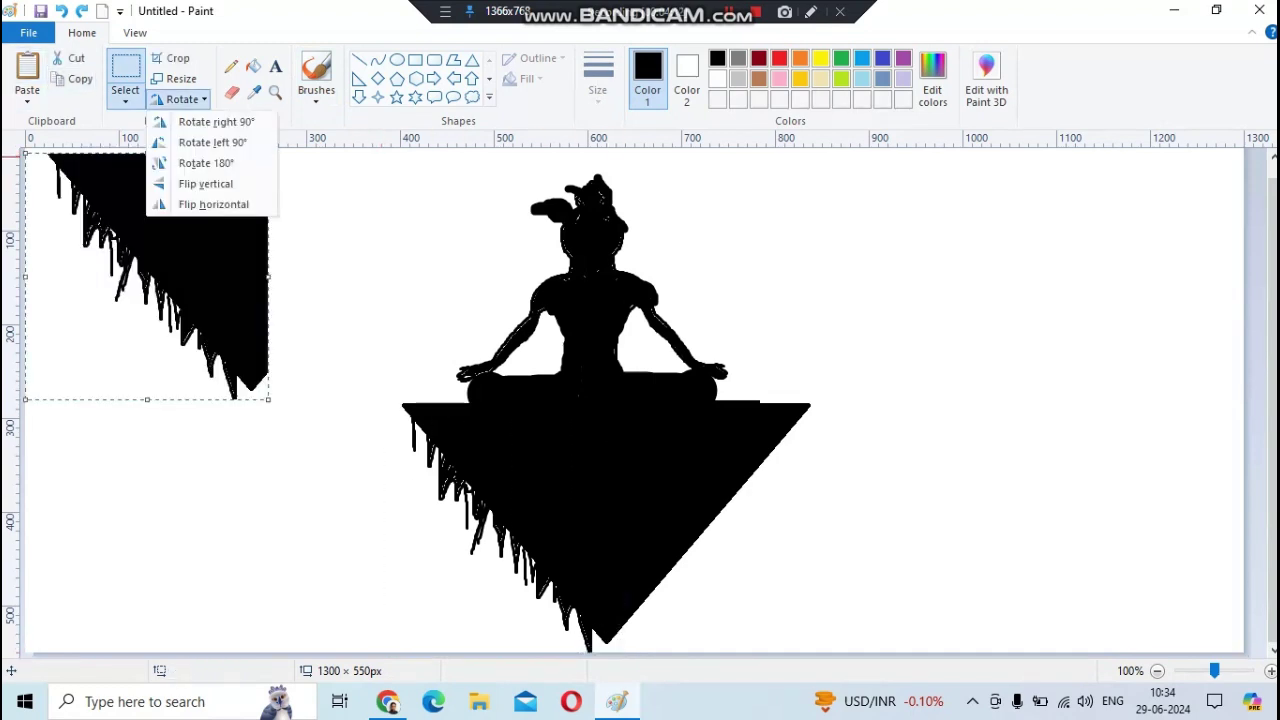
left_click(213, 204)
mouse_move(118, 220)
left_mouse_down()
mouse_move(744, 475)
mouse_move(686, 463)
left_mouse_up()
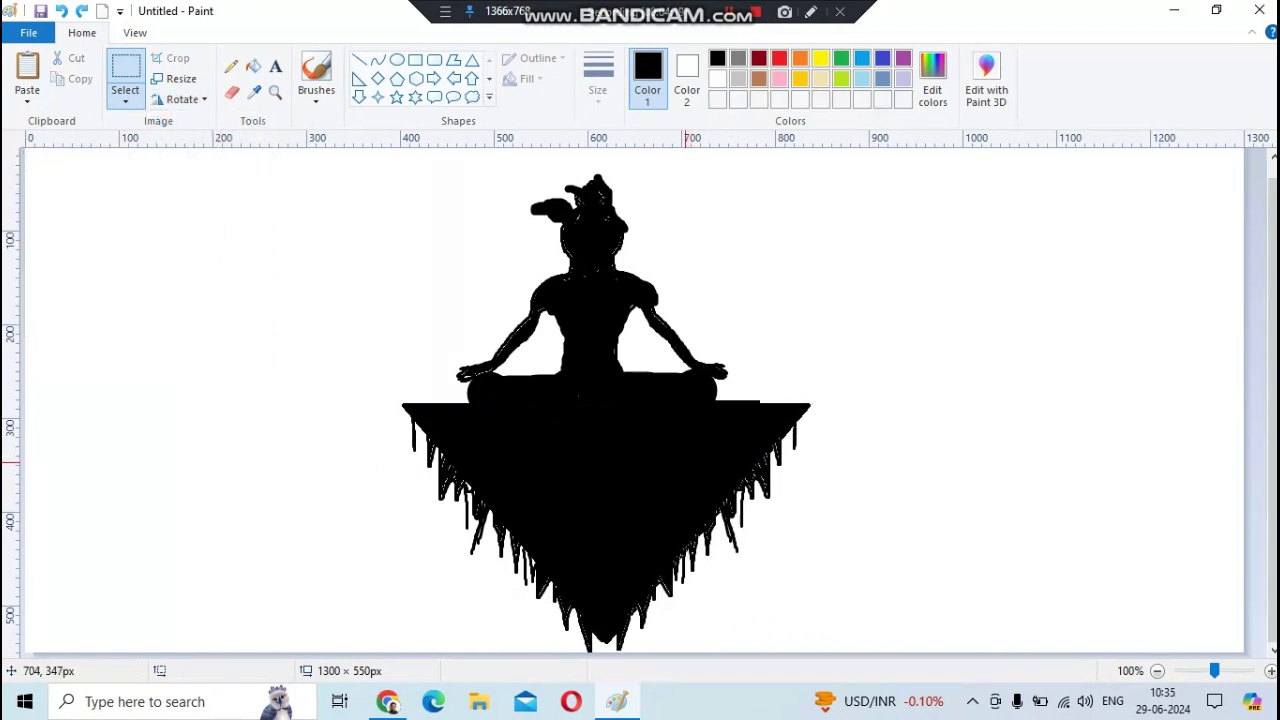
left_click_drag(686, 462, 690, 461)
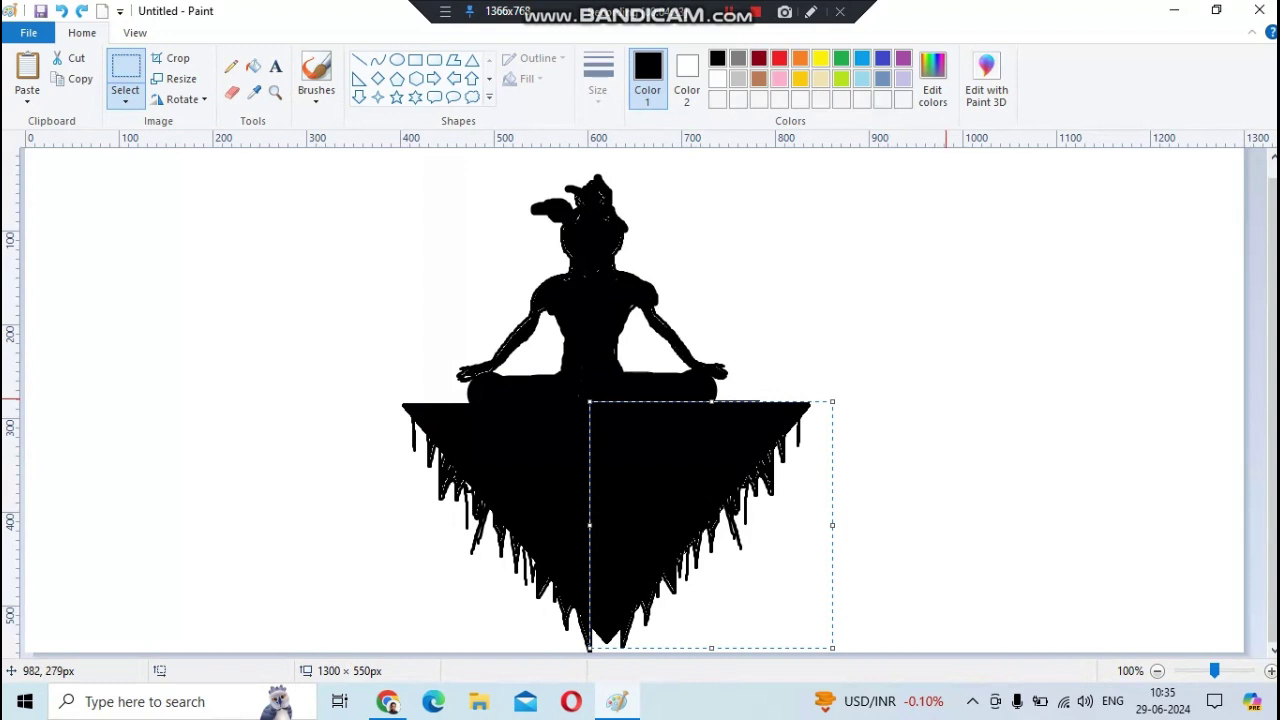
left_click(946, 400)
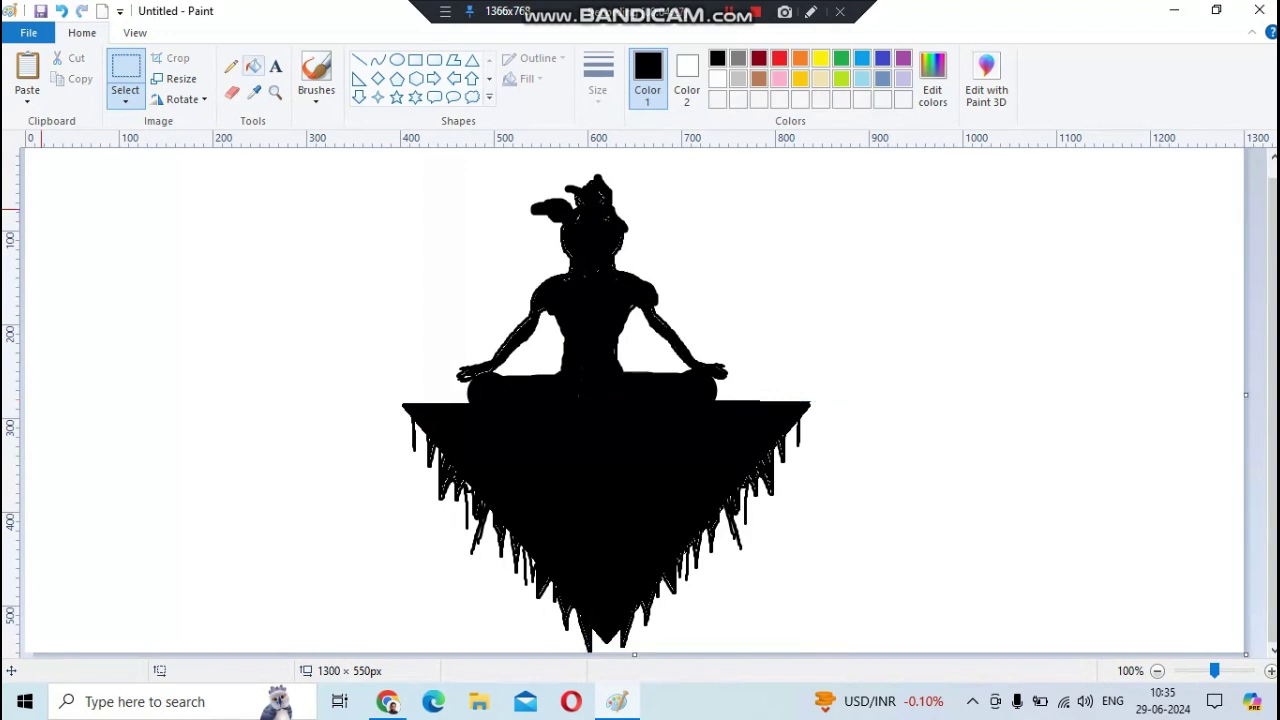
left_click(359, 60)
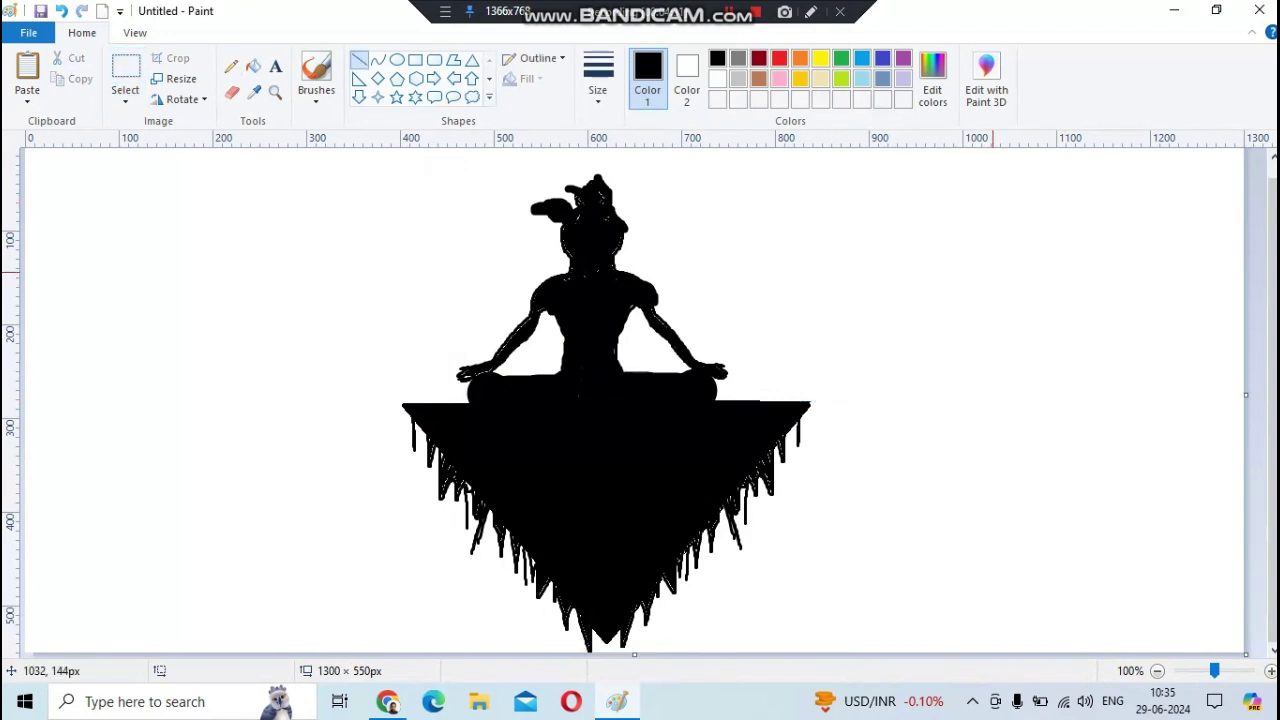
- Draw a tall vertical trident shaft and brush a hooked prong curving into it
left_click_drag(993, 272, 993, 519)
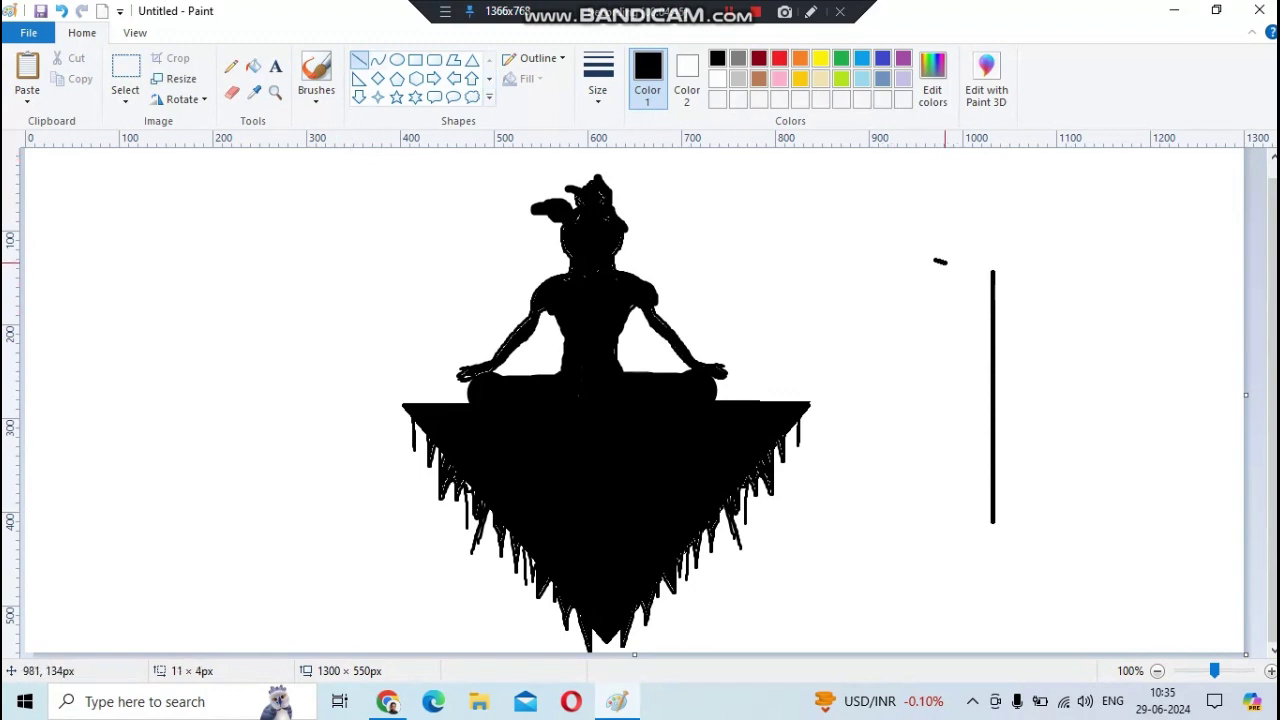
left_click_drag(937, 257, 951, 309)
key("ctrl+z")
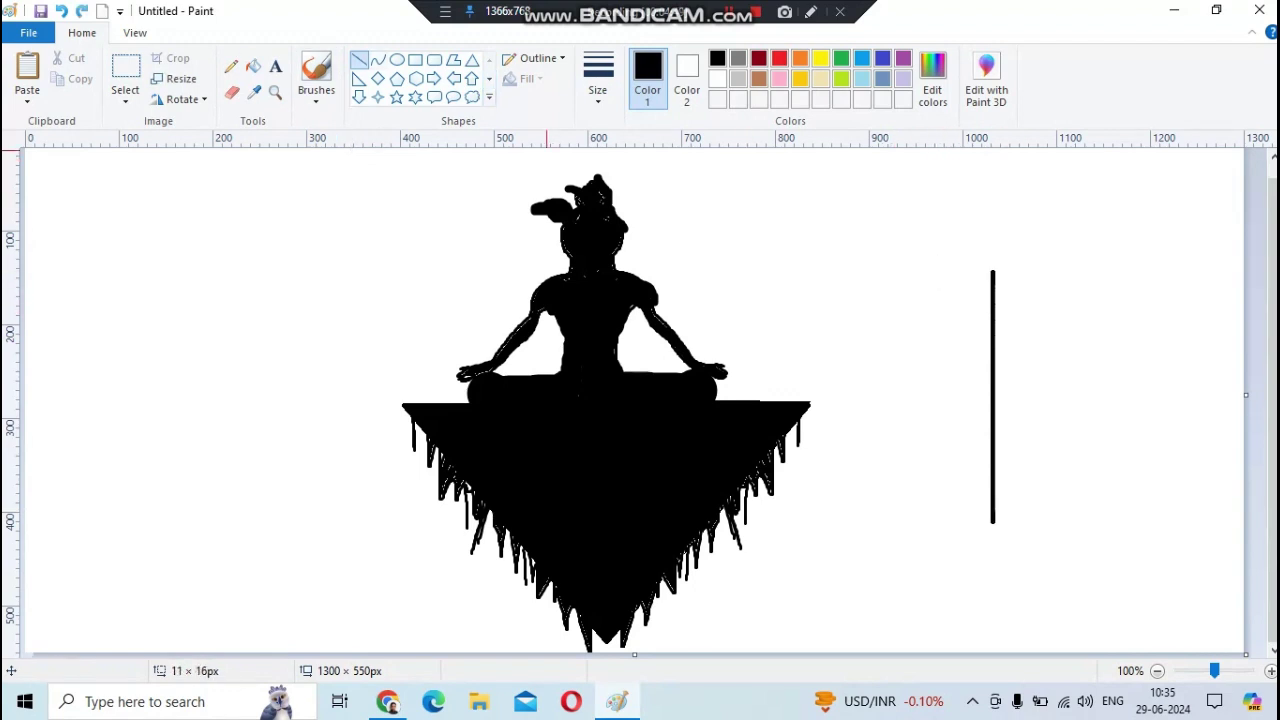
left_click(231, 66)
left_click(316, 68)
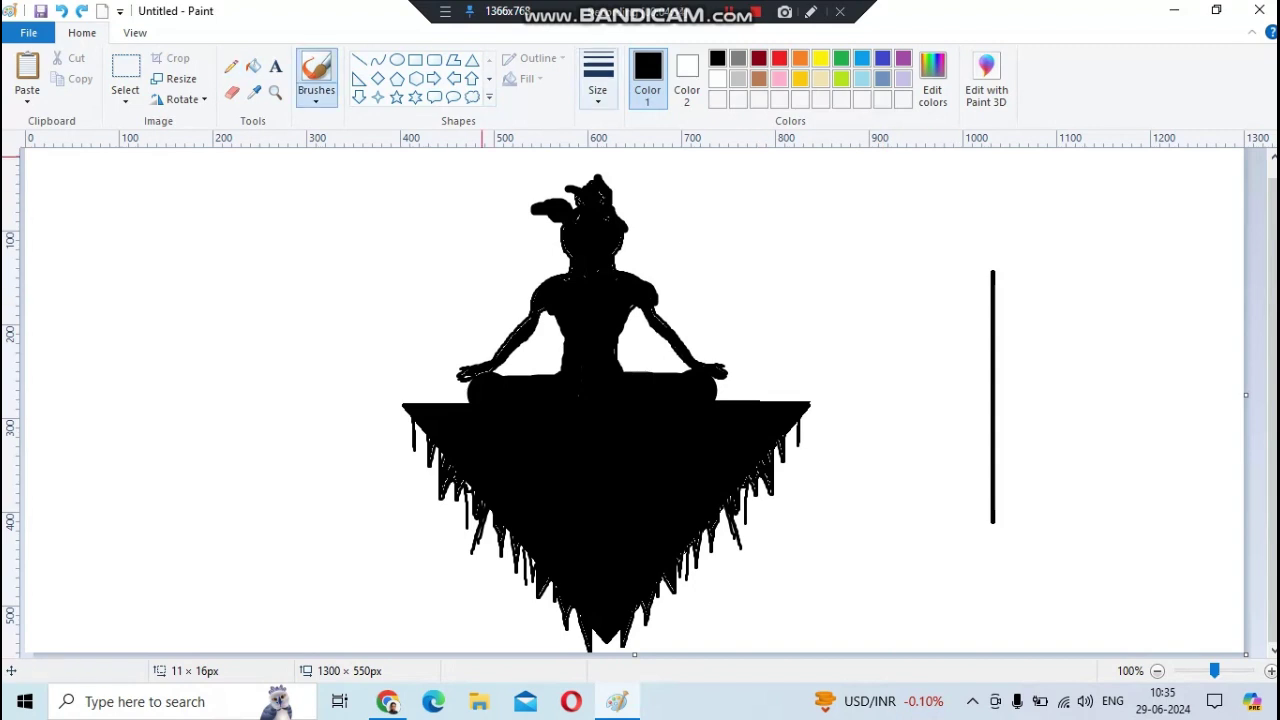
left_click(598, 78)
left_click(640, 167)
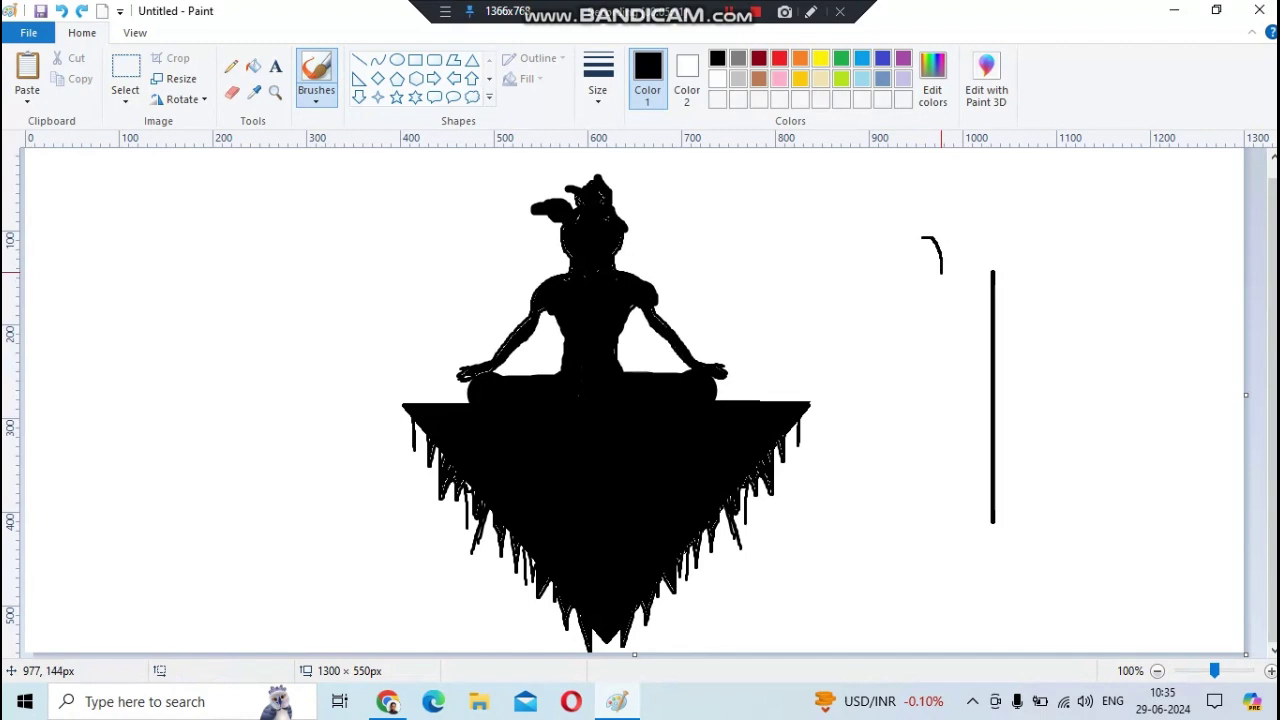
left_click_drag(953, 290, 983, 294)
- Copy the hooked prong, flip it horizontally, and place it on the shaft's right
left_click(125, 72)
left_click_drag(878, 212, 1000, 325)
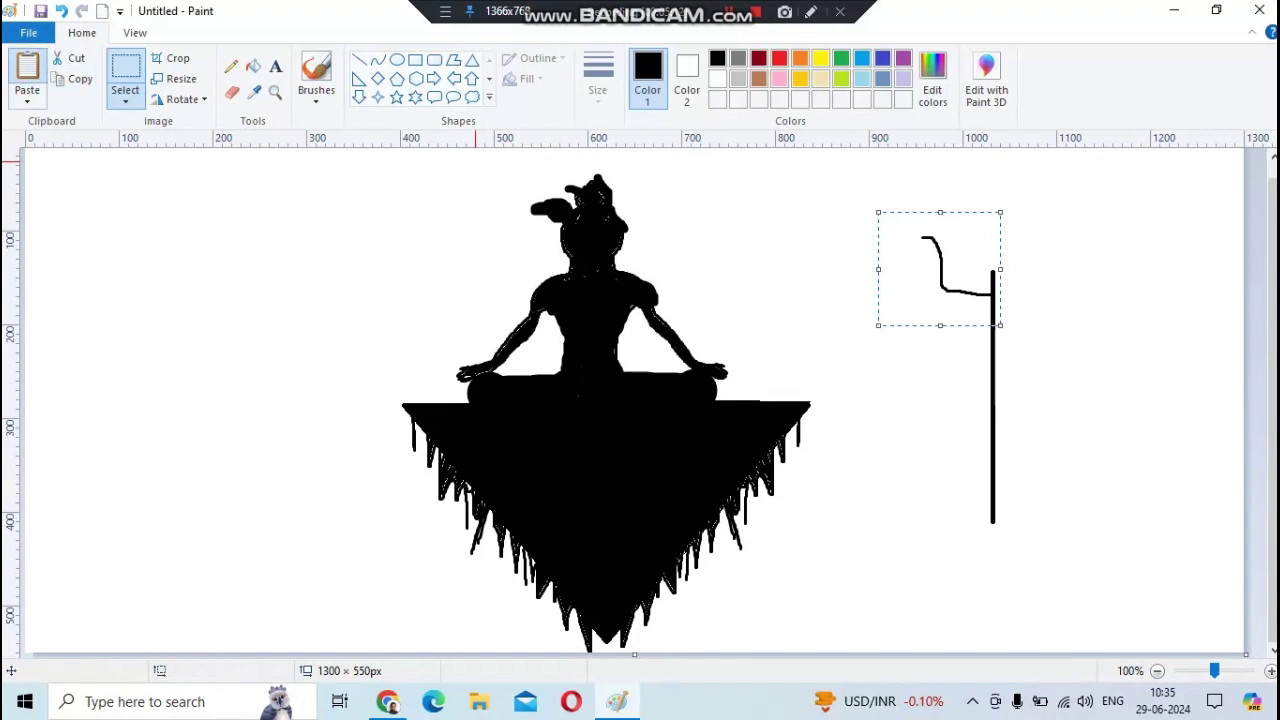
left_click(27, 70)
left_click(182, 99)
left_click(213, 204)
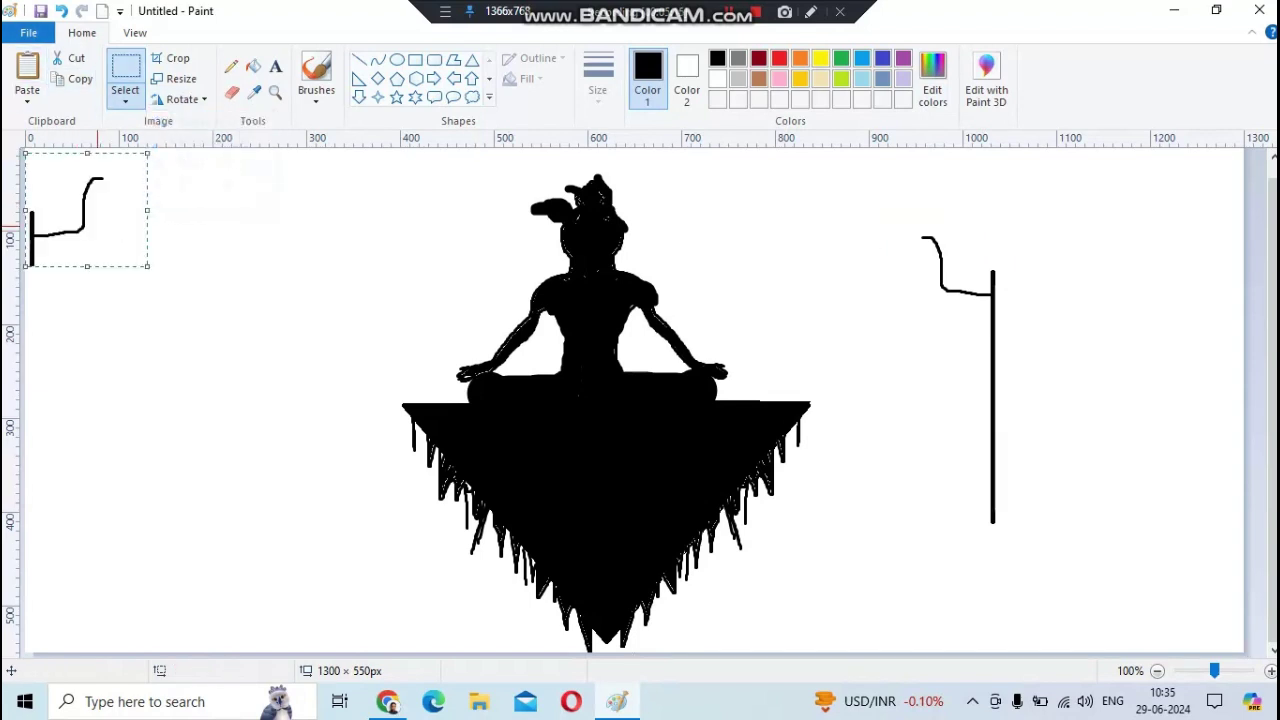
mouse_move(70, 227)
left_mouse_down()
mouse_move(980, 250)
mouse_move(1043, 286)
left_mouse_up()
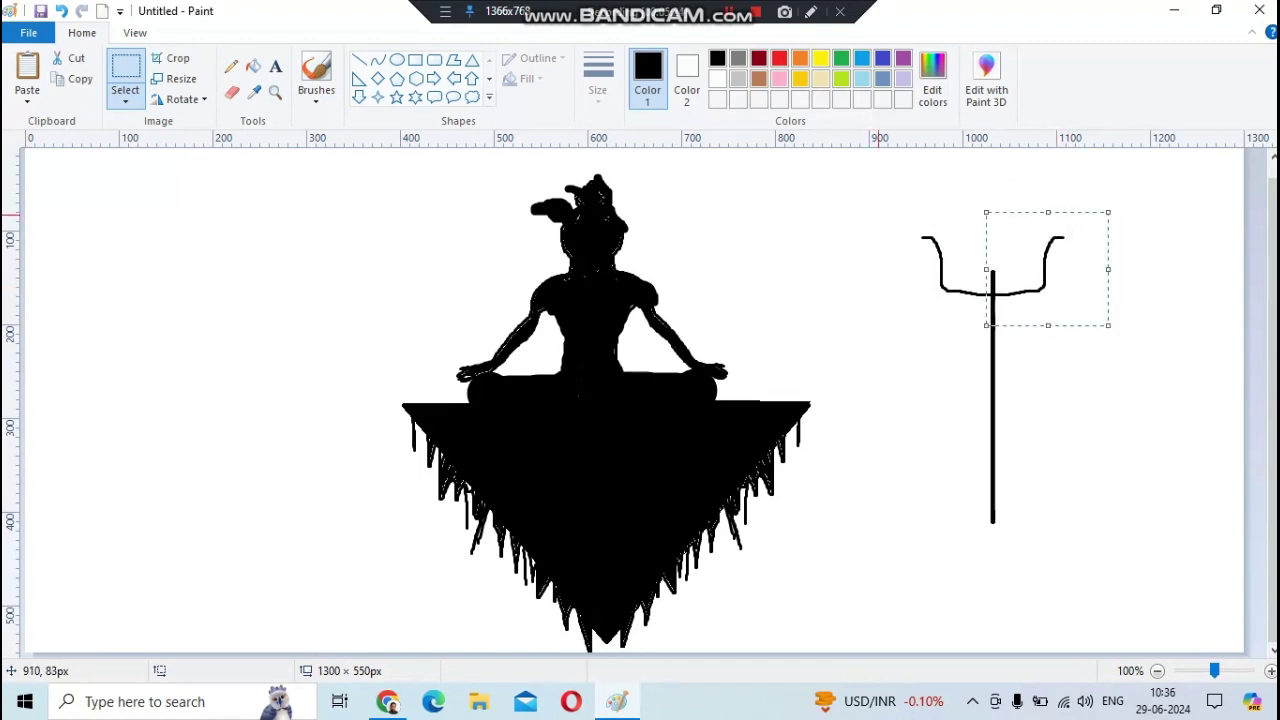
- Duplicate the trident's prong top and set it back onto the trident
mouse_move(903, 212)
left_mouse_down()
mouse_move(926, 240)
mouse_move(1114, 320)
left_mouse_up()
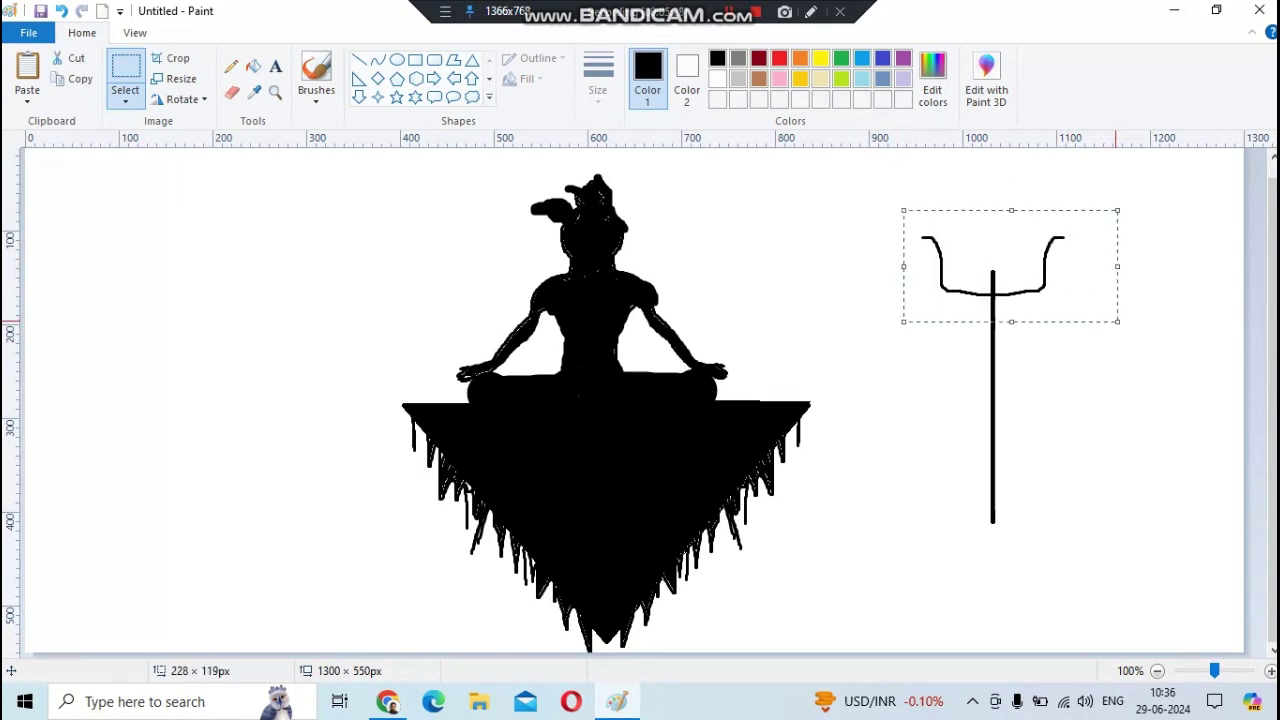
key("ctrl+c")
key("ctrl+v")
mouse_move(62, 205)
left_mouse_down()
mouse_move(906, 312)
mouse_move(924, 330)
mouse_move(996, 267)
left_mouse_up()
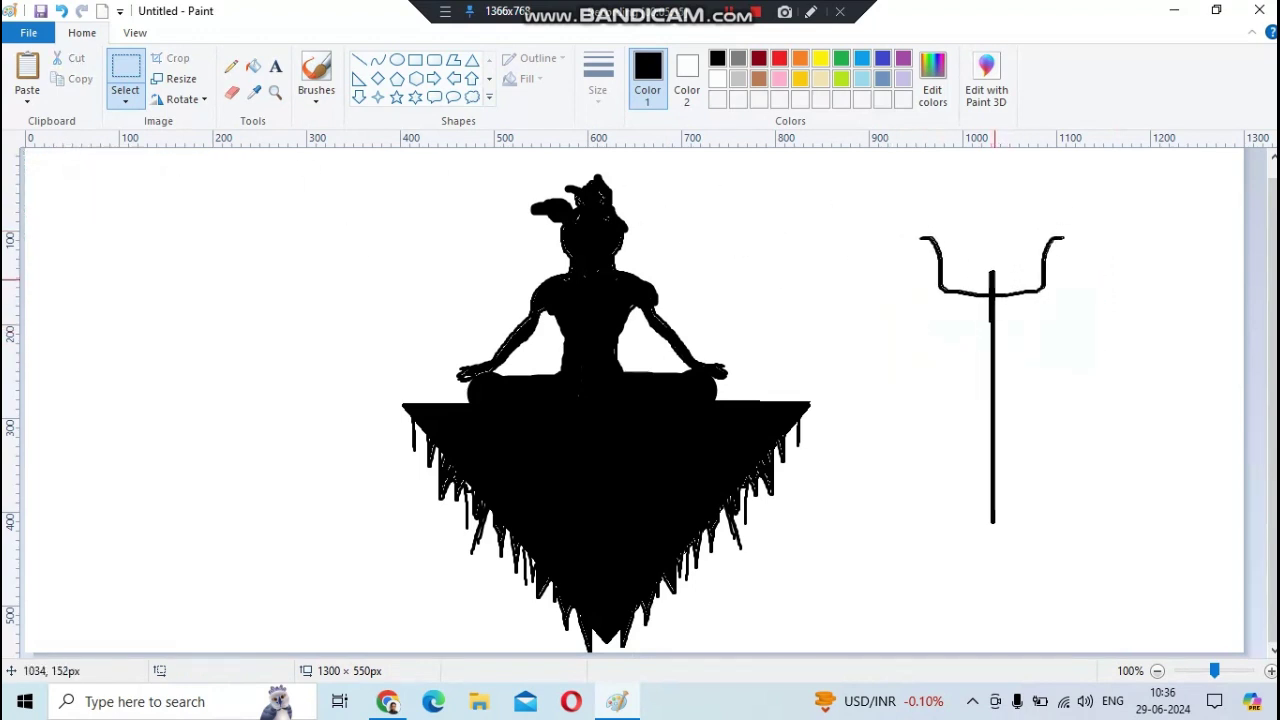
left_click(944, 335)
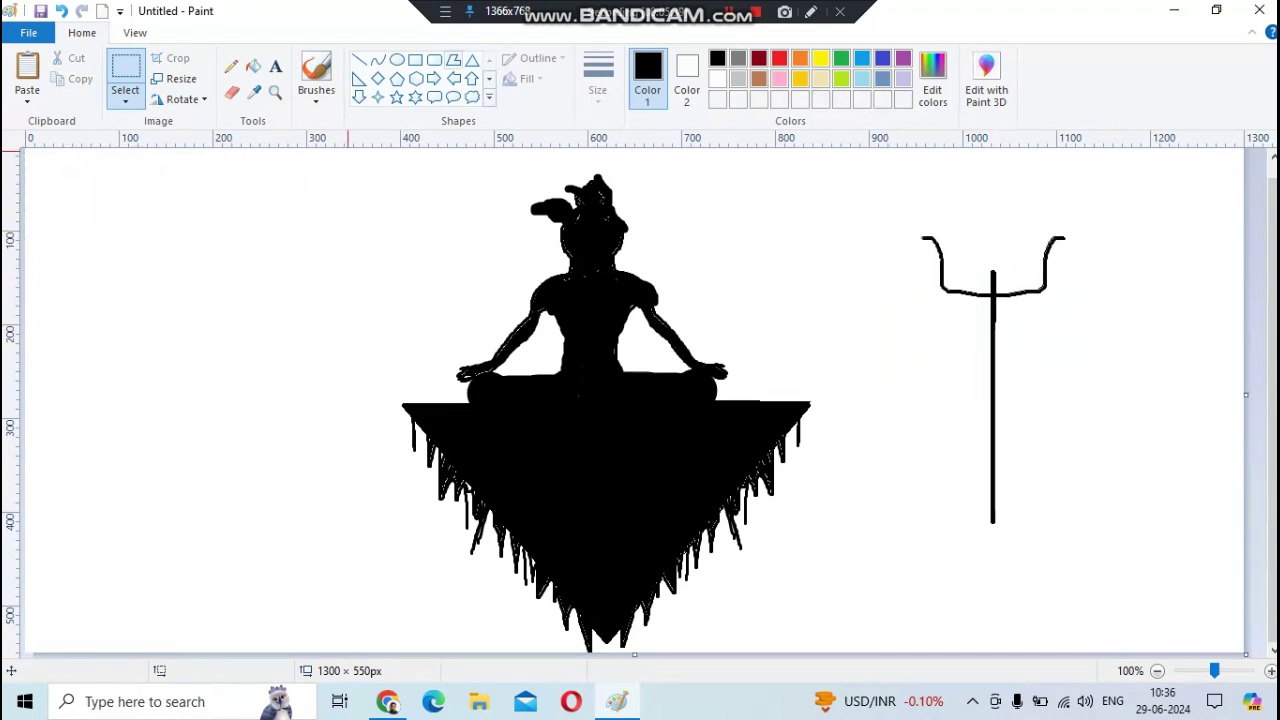
- Draw a black-filled triangular arrowhead atop the trident's shaft
left_click(472, 60)
left_click_drag(981, 234, 997, 257)
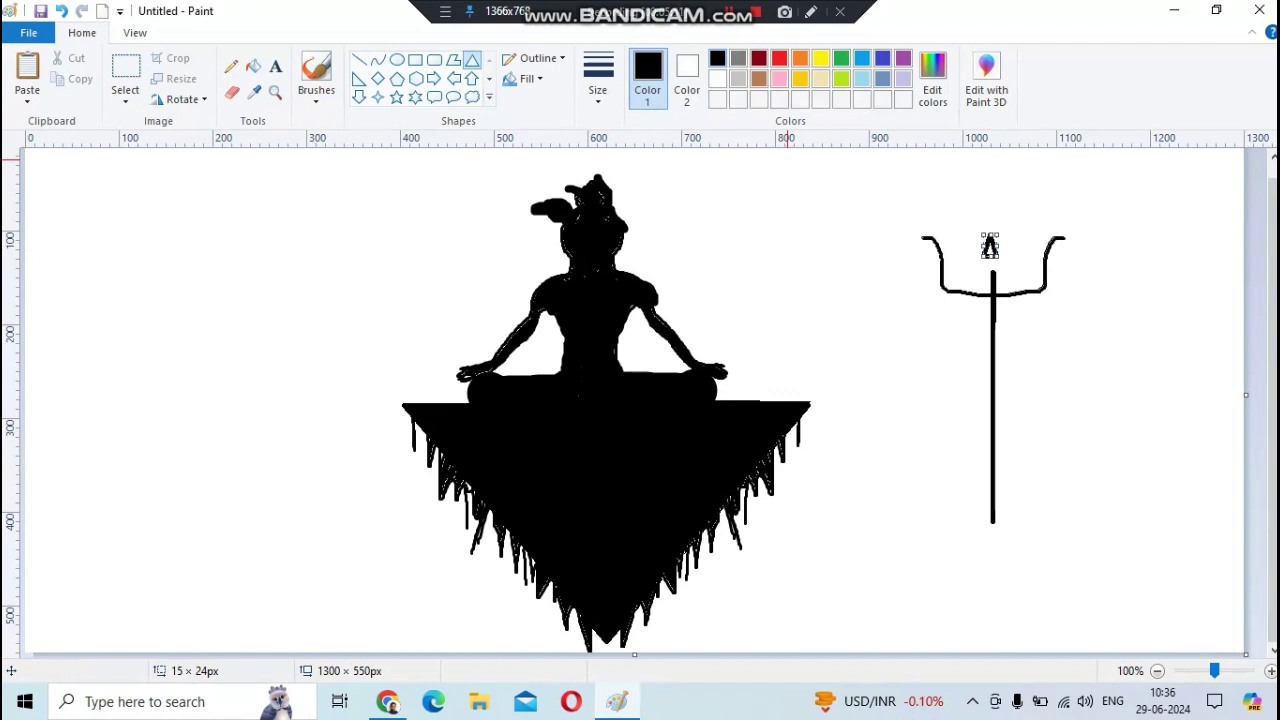
key("Delete")
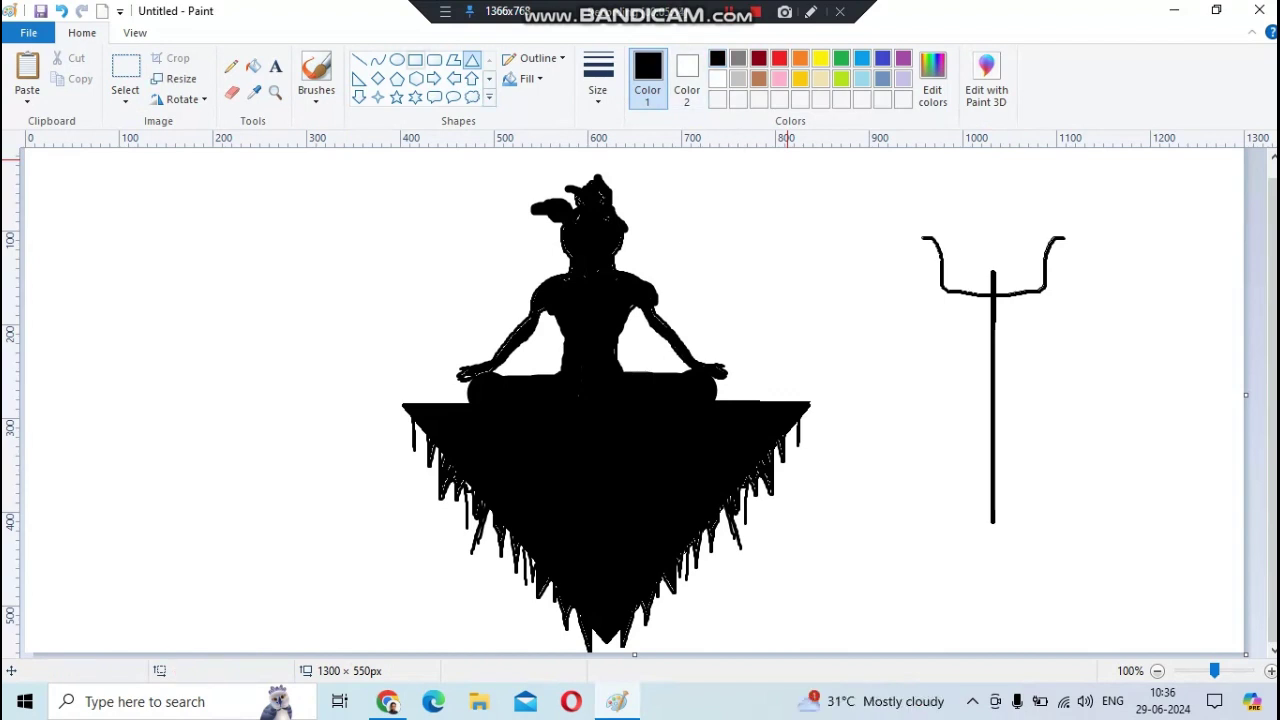
left_click(686, 80)
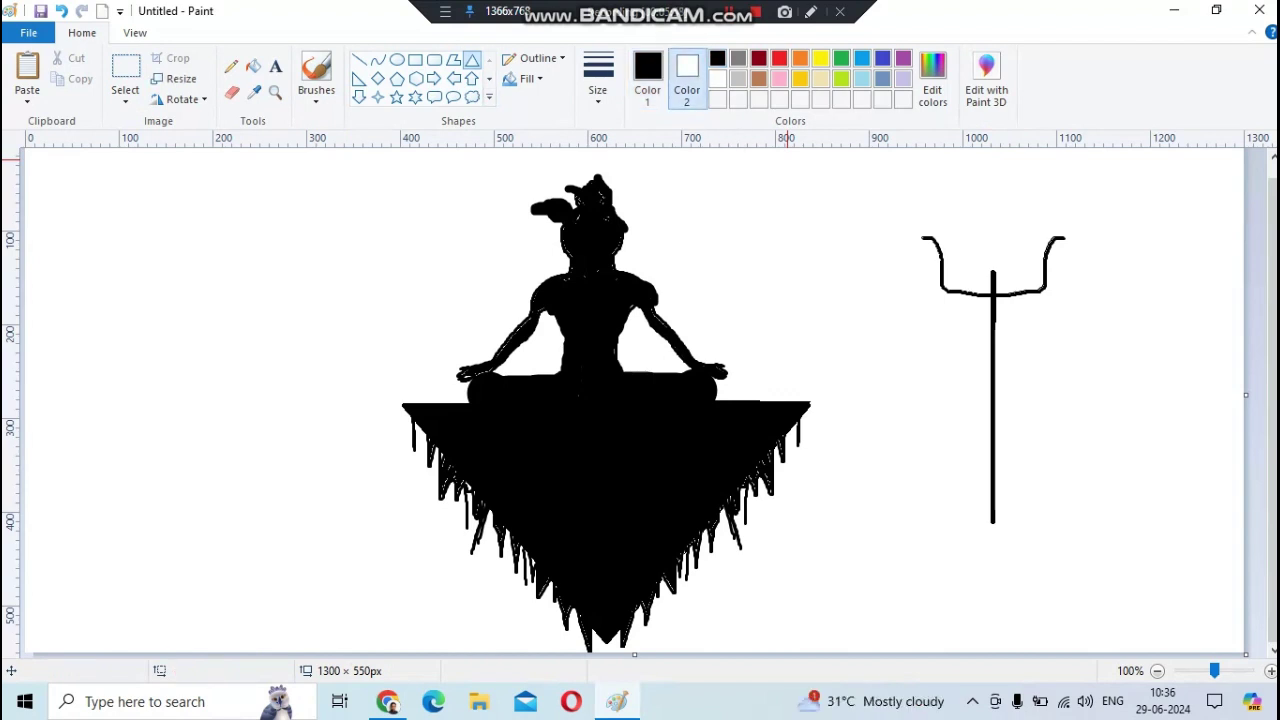
left_click(717, 58)
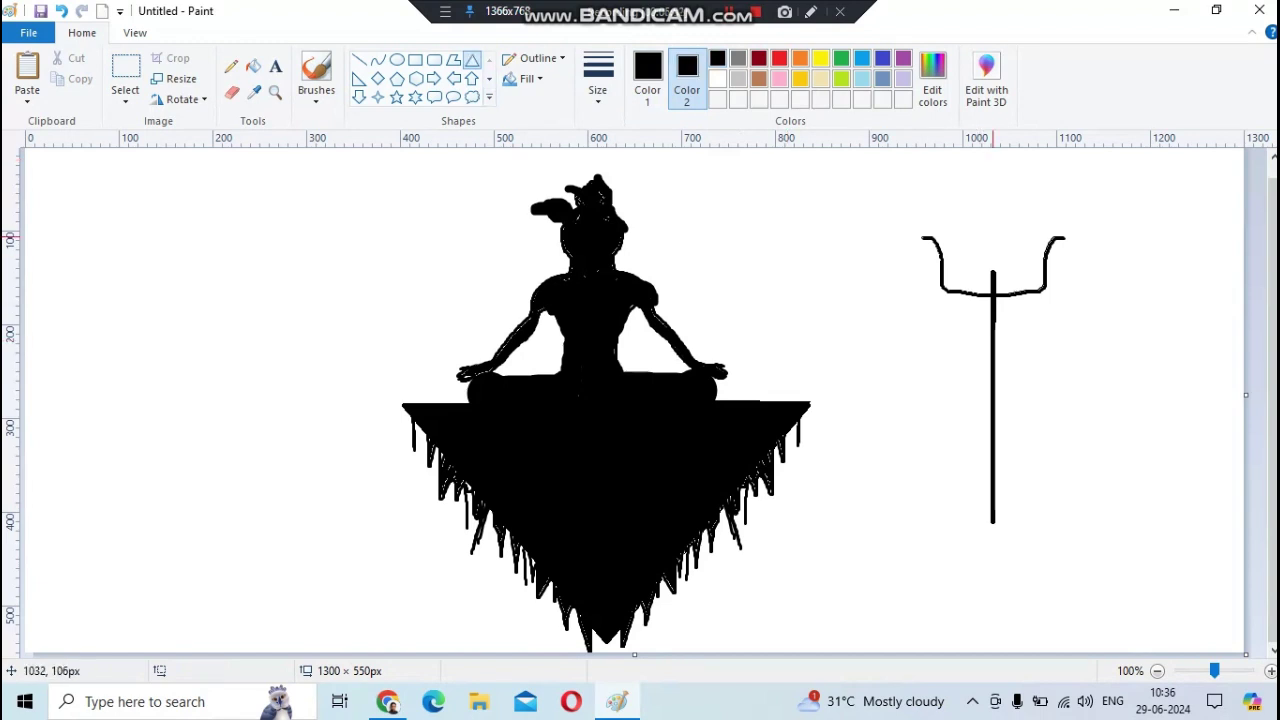
left_click_drag(985, 250, 999, 275)
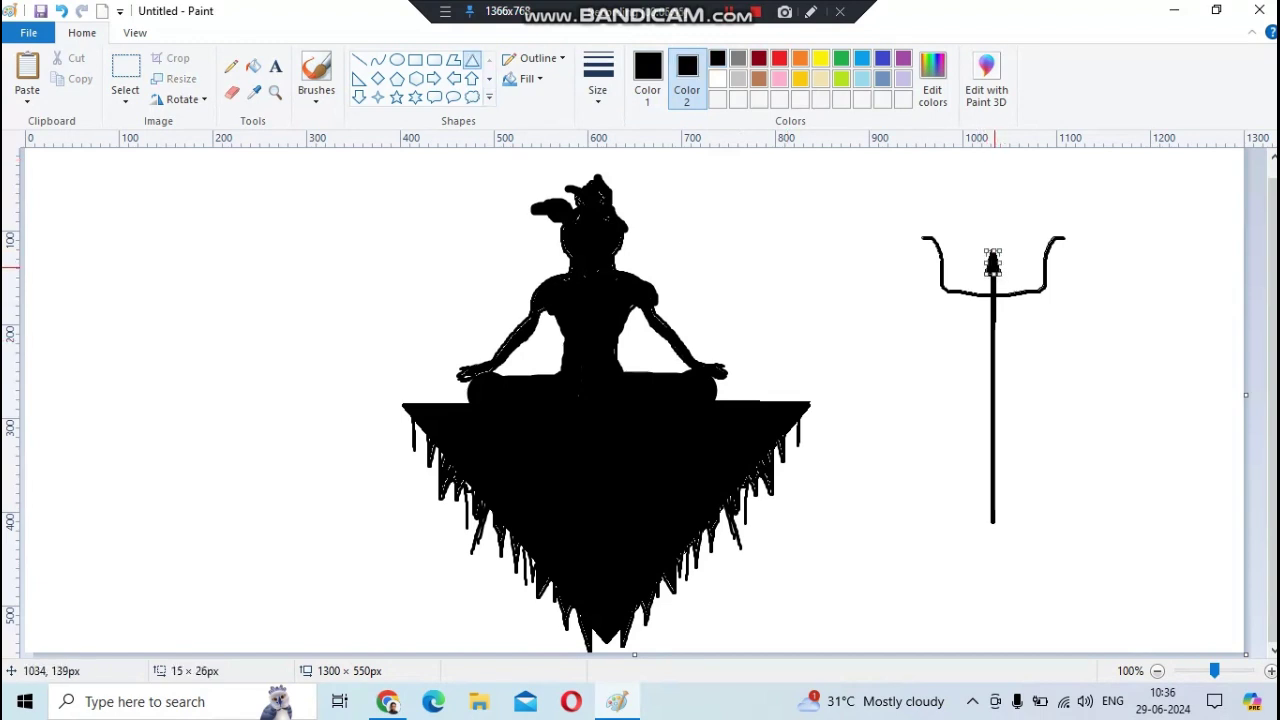
left_click(637, 163)
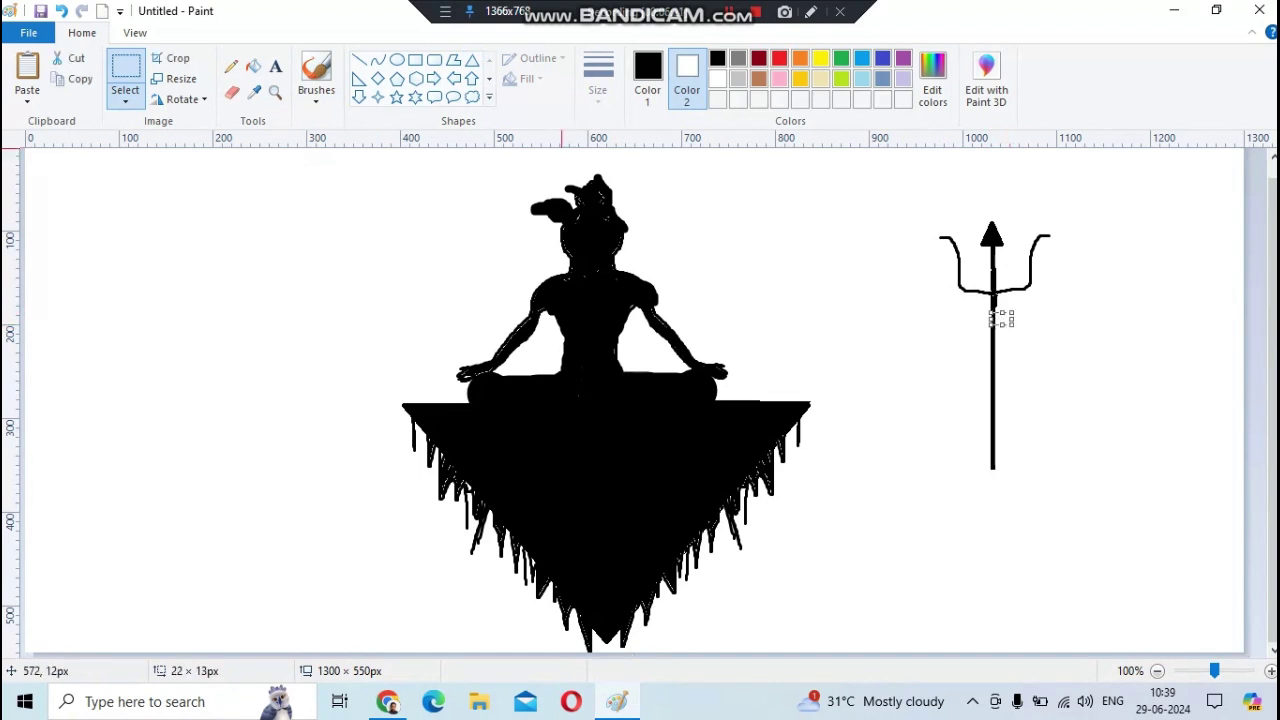
- Brush two small loops on either side of the shaft and fill them black
left_click(316, 75)
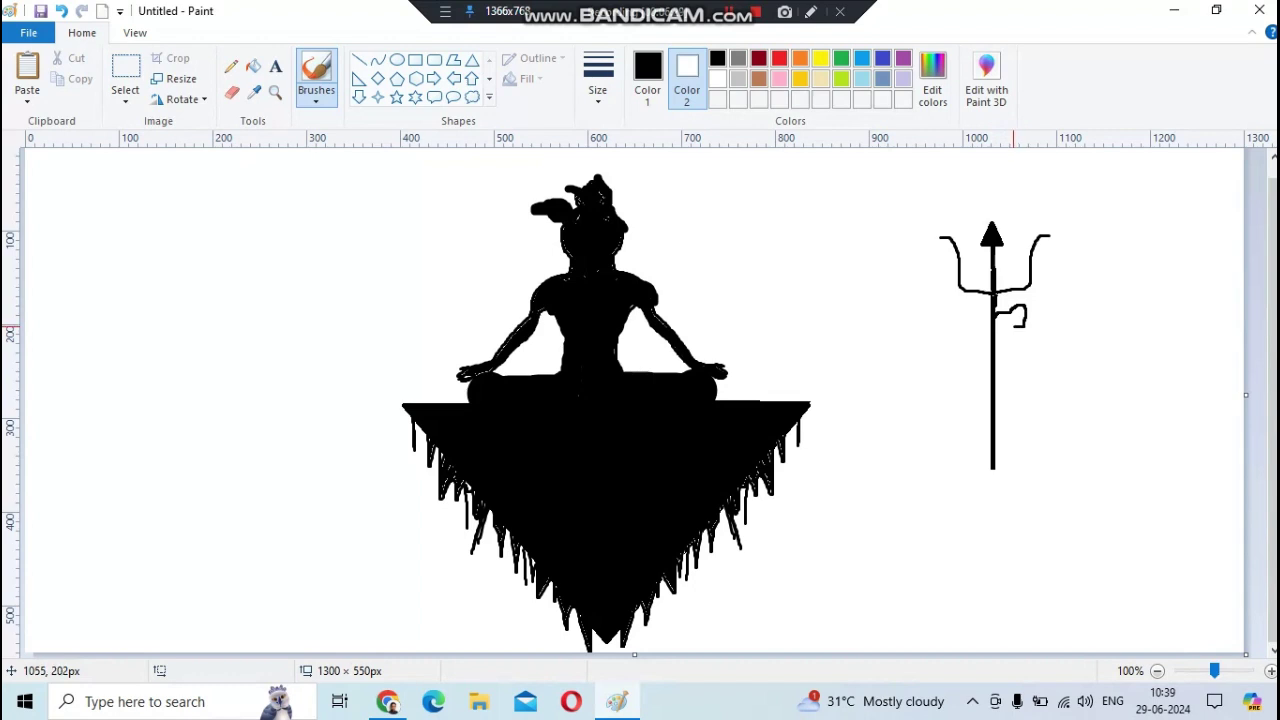
left_click_drag(1012, 325, 1004, 316)
left_click_drag(977, 318, 968, 325)
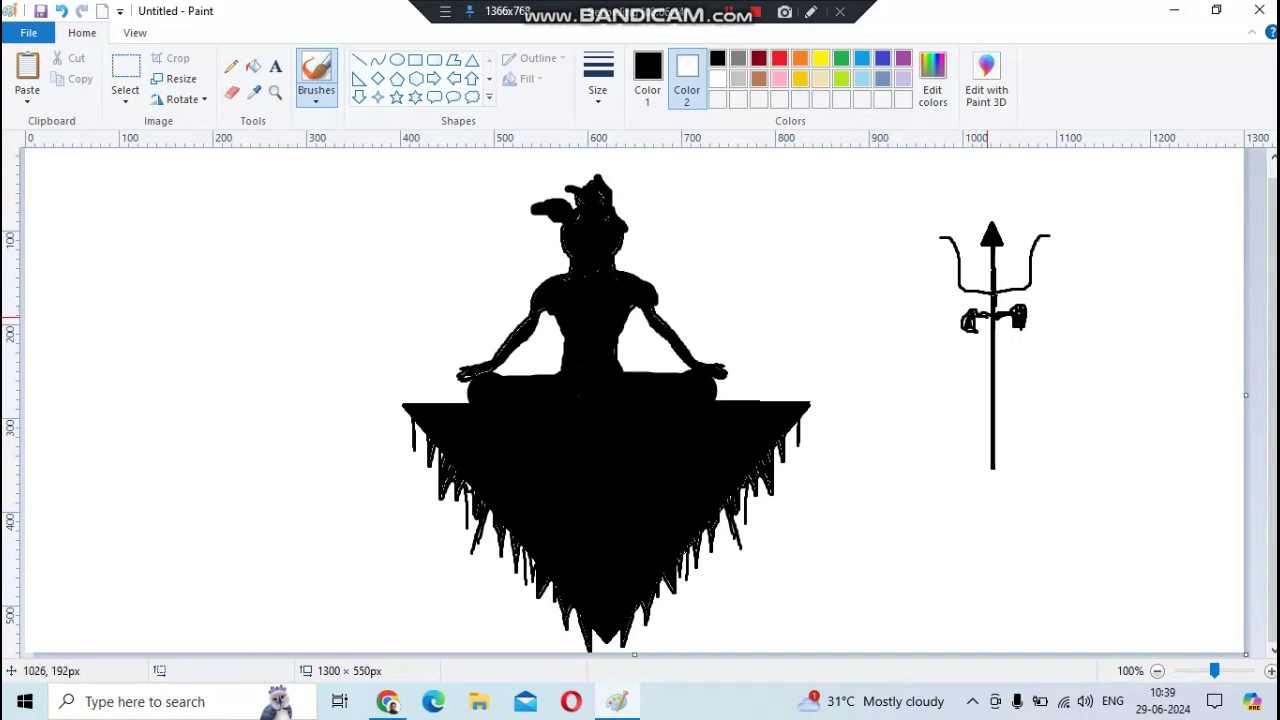
left_click(125, 80)
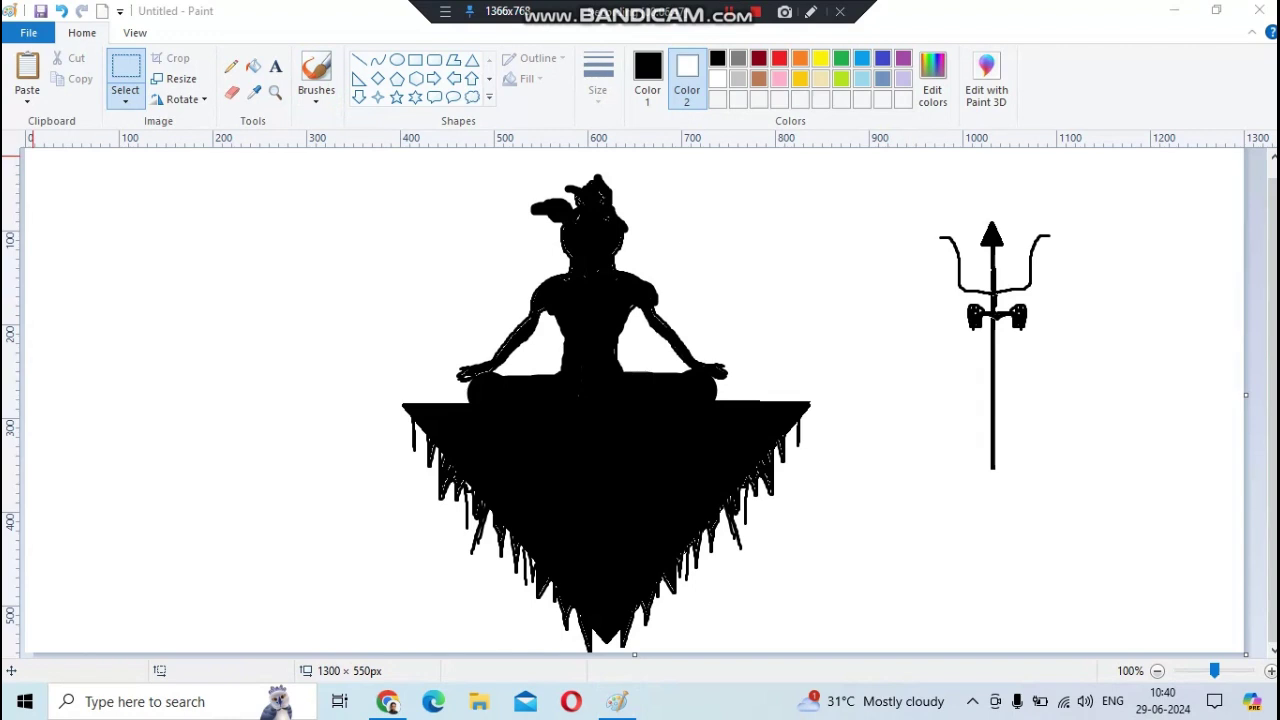
left_click(651, 207)
- Move the whole trident beside the figure onto the triangle
left_click_drag(888, 194, 1084, 550)
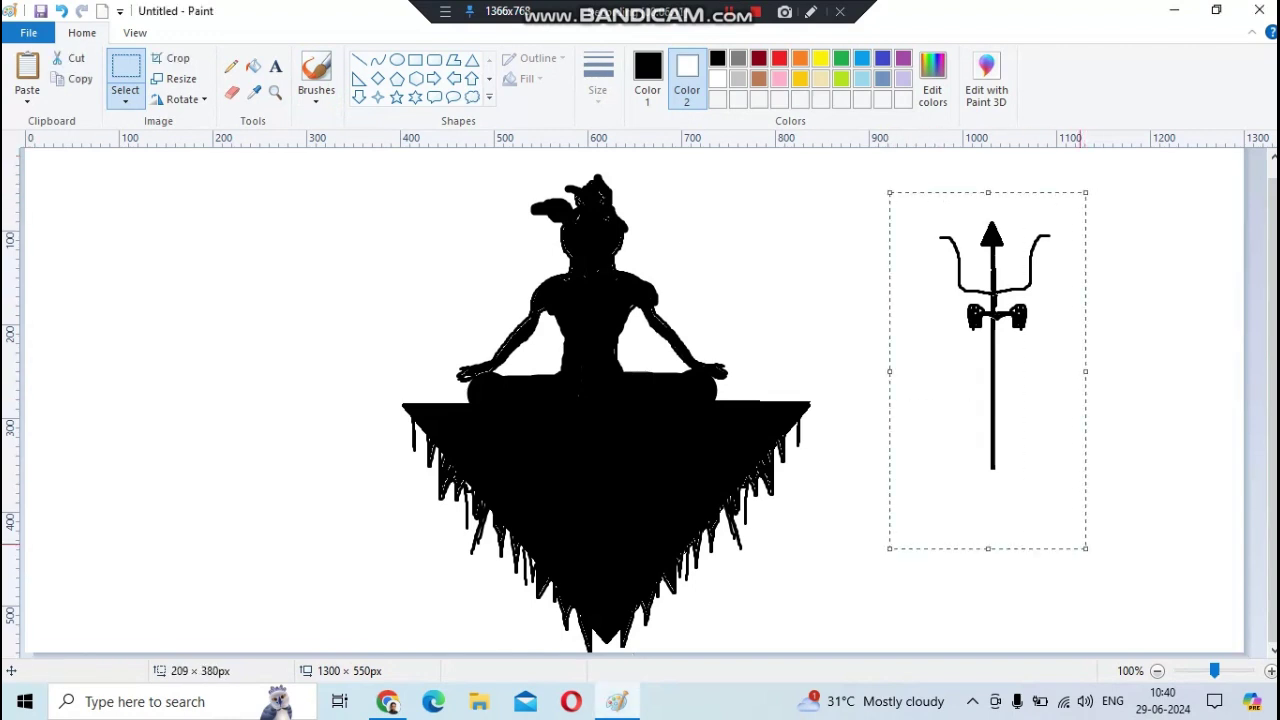
mouse_move(1009, 461)
left_mouse_down()
mouse_move(743, 404)
mouse_move(753, 397)
left_mouse_up()
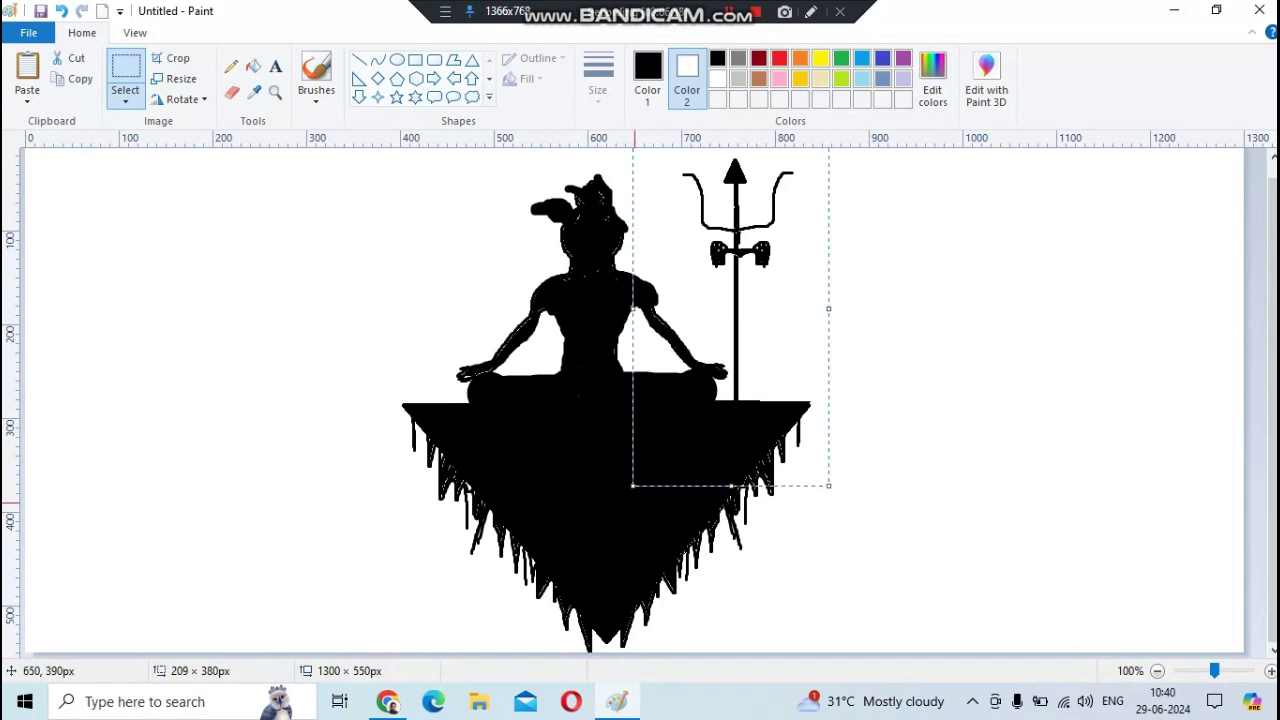
left_click(346, 499)
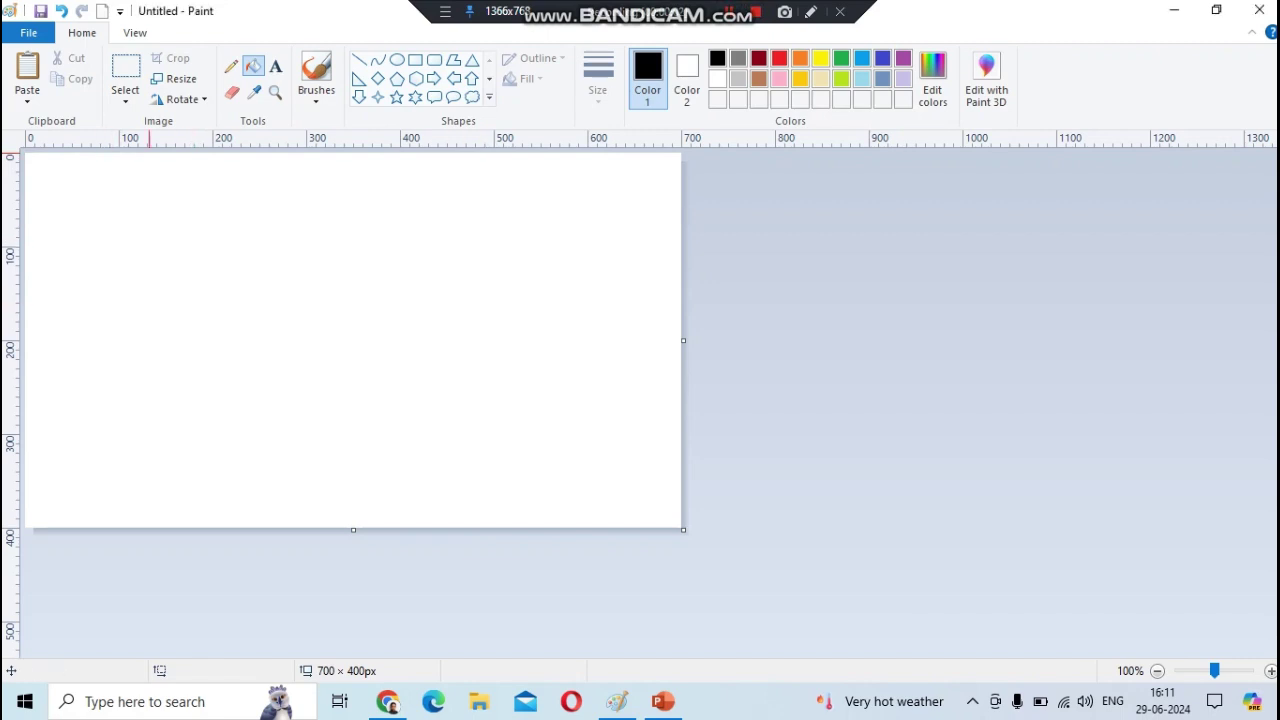
- Draw a yellow circle outline on the blank canvas
left_click(397, 59)
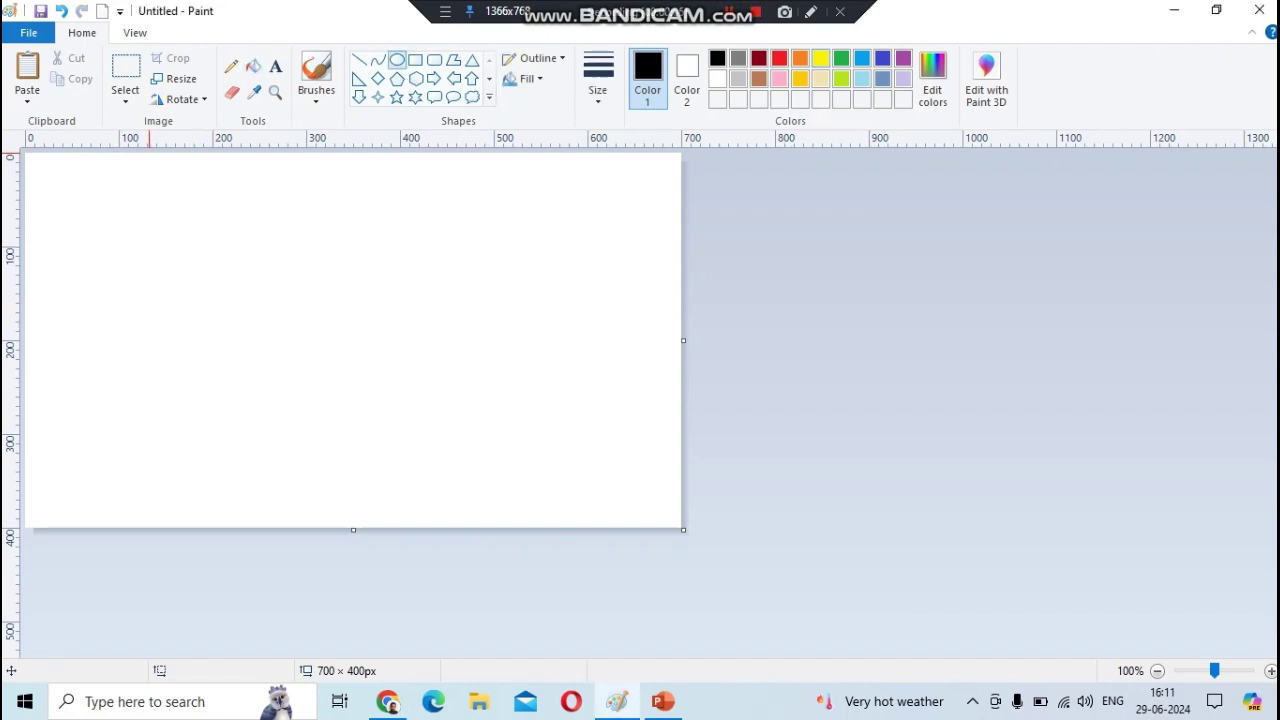
left_click(820, 58)
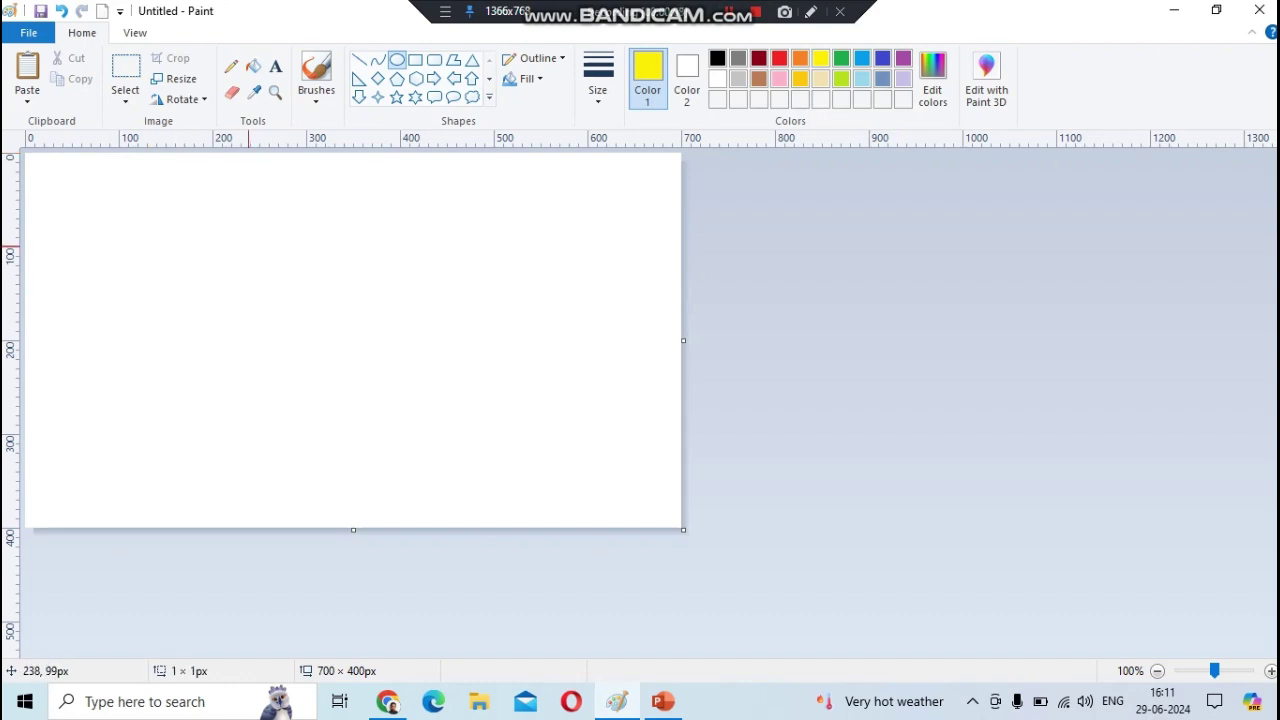
left_click_drag(248, 245, 451, 455)
left_click_drag(389, 380, 375, 352)
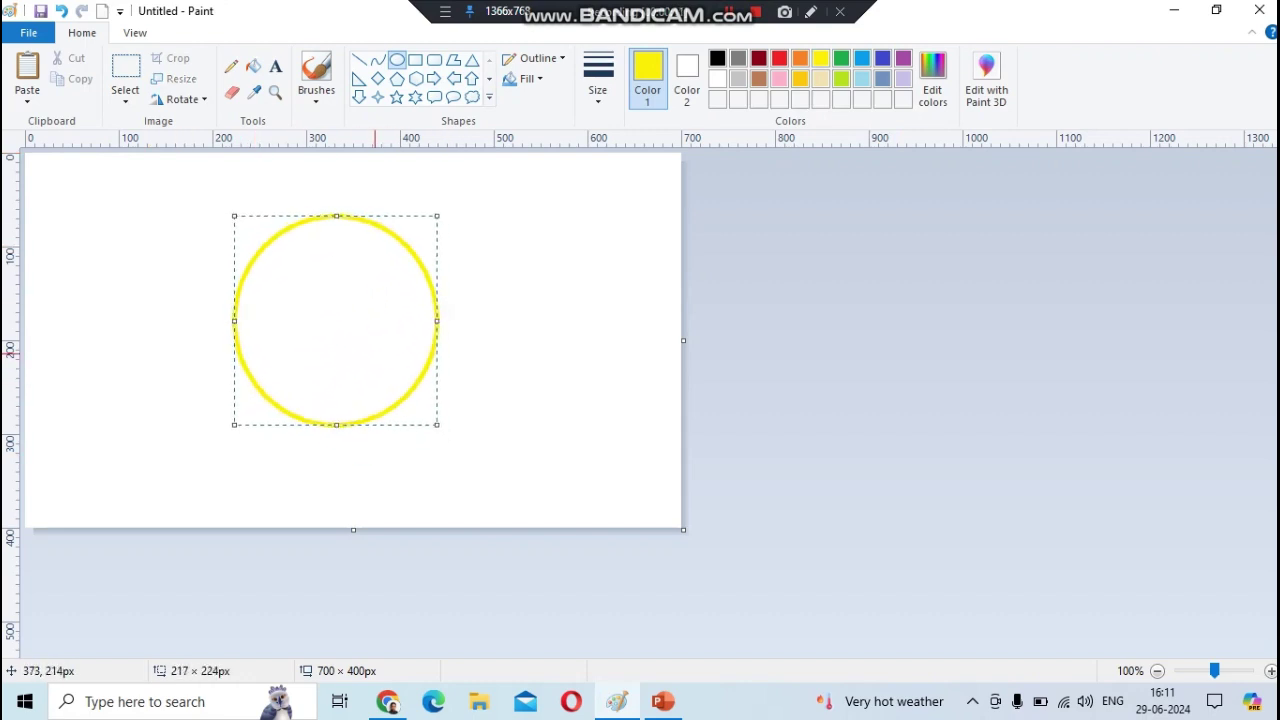
left_click(537, 230)
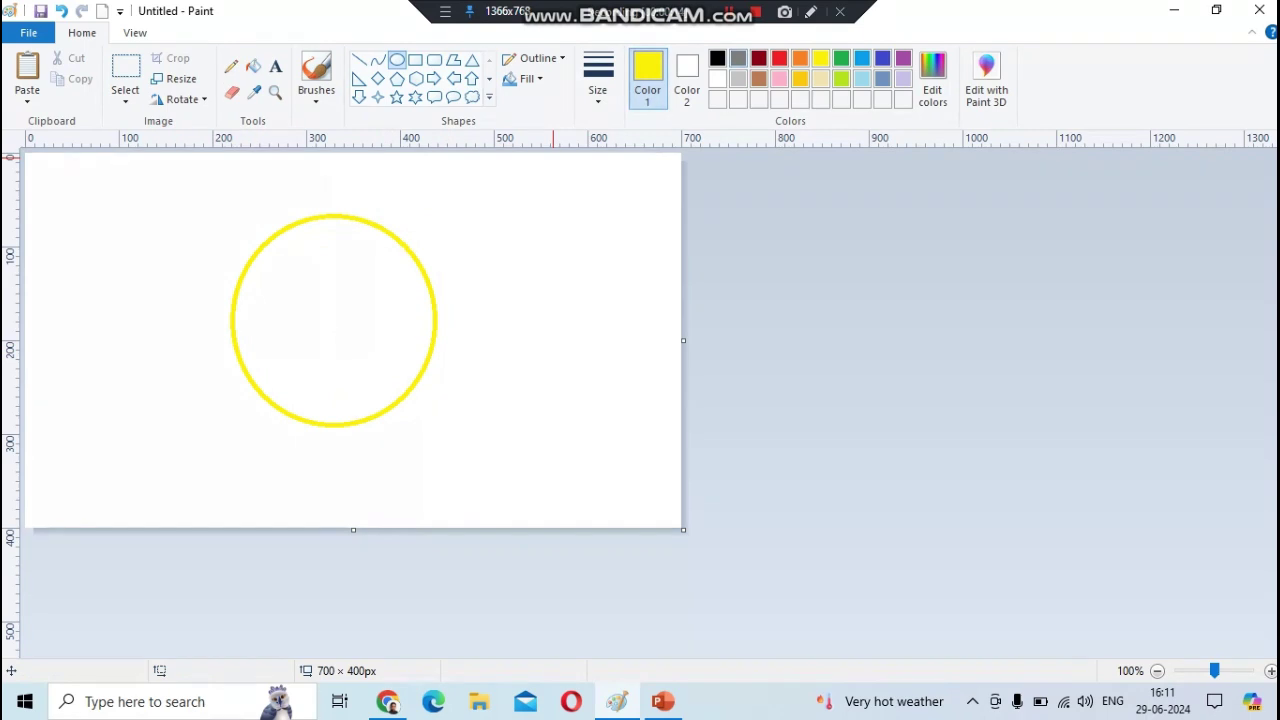
- Draw an orange ellipse, about 414×356 px, around the yellow circle
left_click(799, 58)
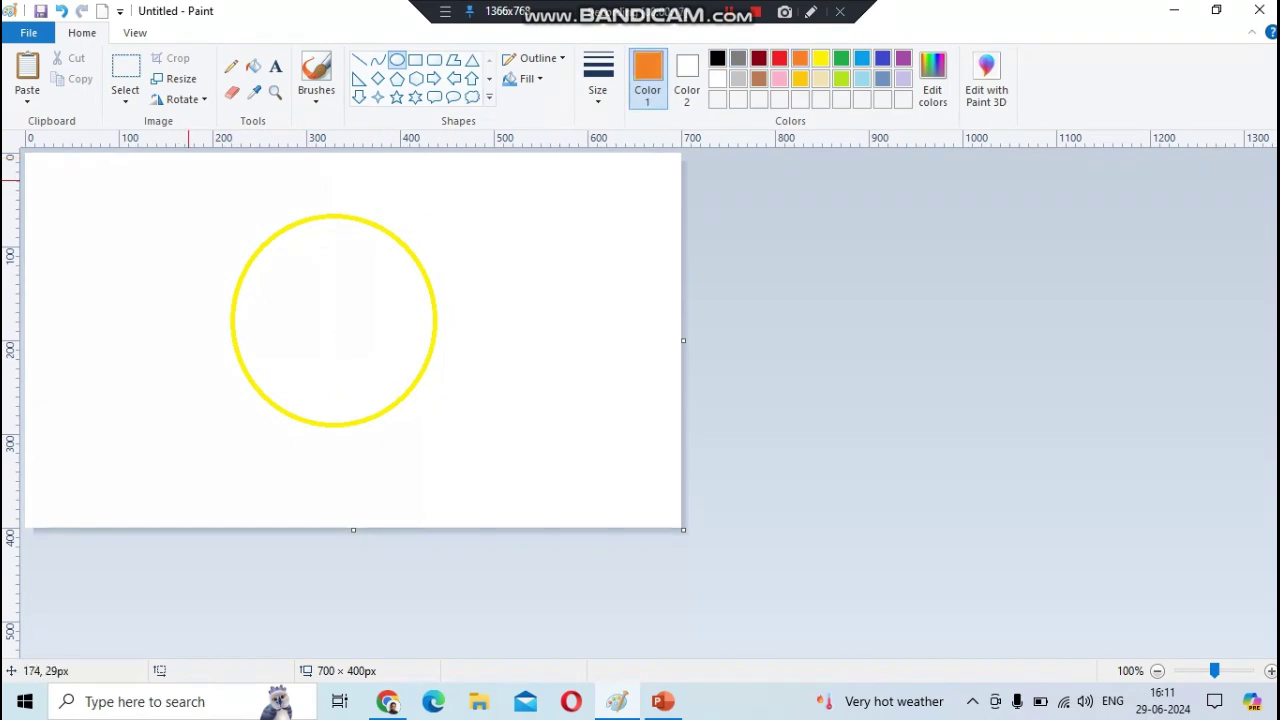
mouse_move(185, 195)
left_mouse_down()
mouse_move(451, 474)
mouse_move(680, 491)
mouse_move(516, 489)
left_mouse_up()
left_click_drag(397, 447, 372, 425)
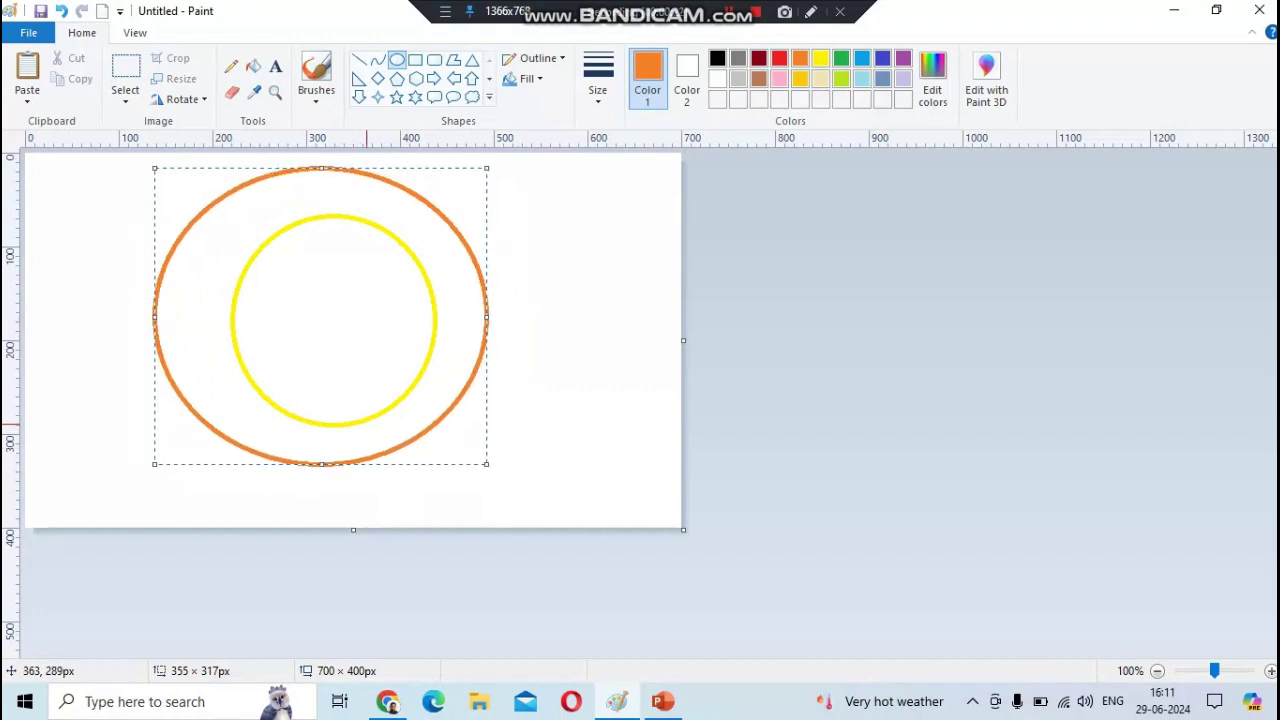
left_click_drag(490, 467, 545, 503)
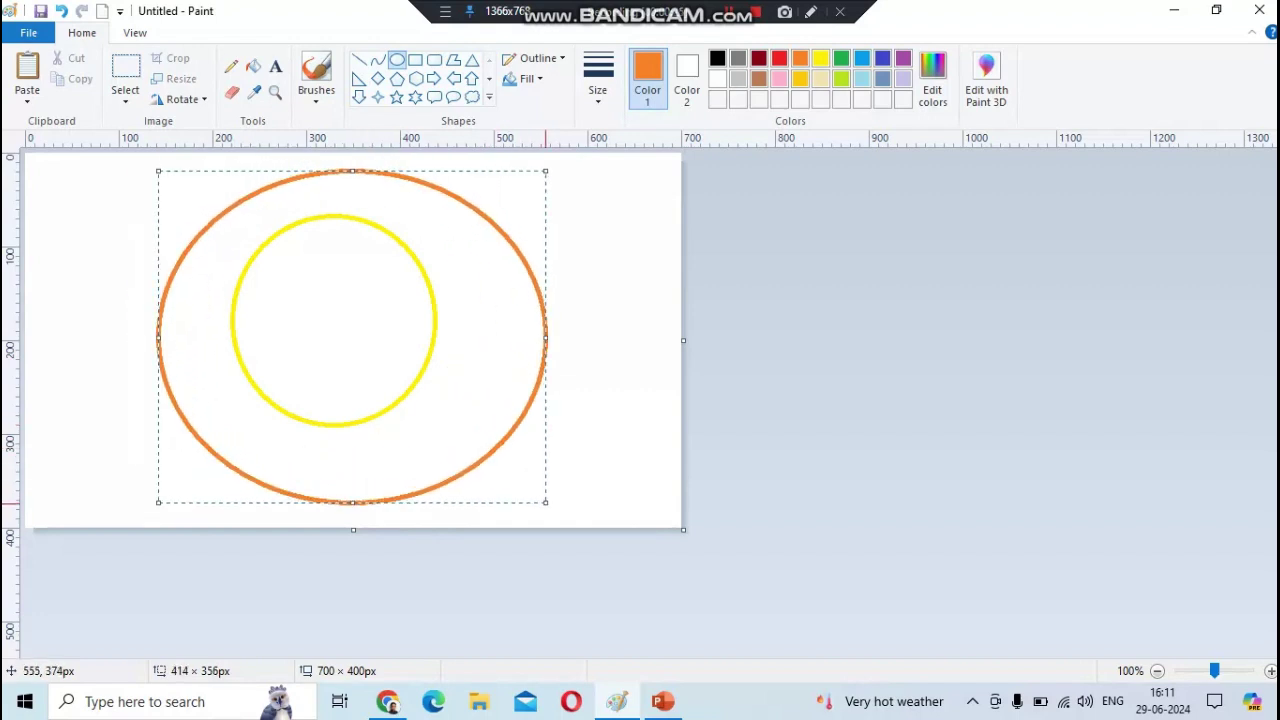
left_click_drag(449, 447, 426, 442)
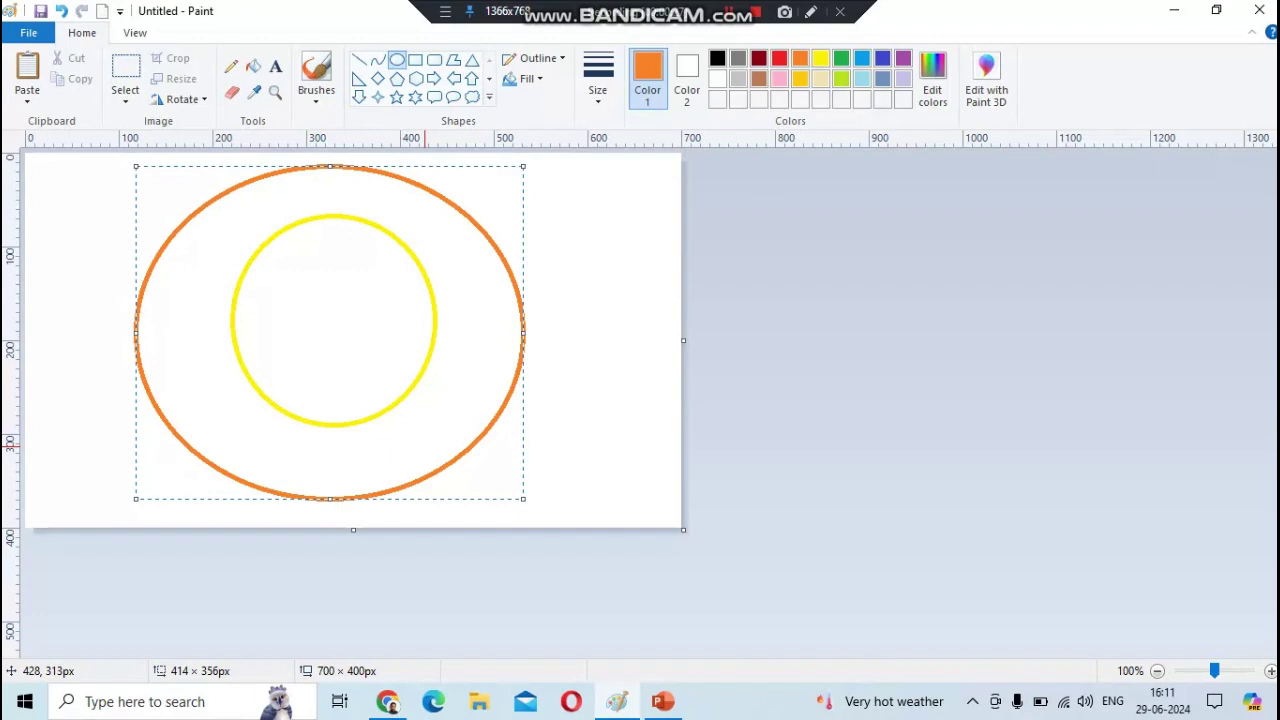
- Fill the ring orange, the background red and the inner circle yellow
left_click(253, 66)
left_click(379, 190)
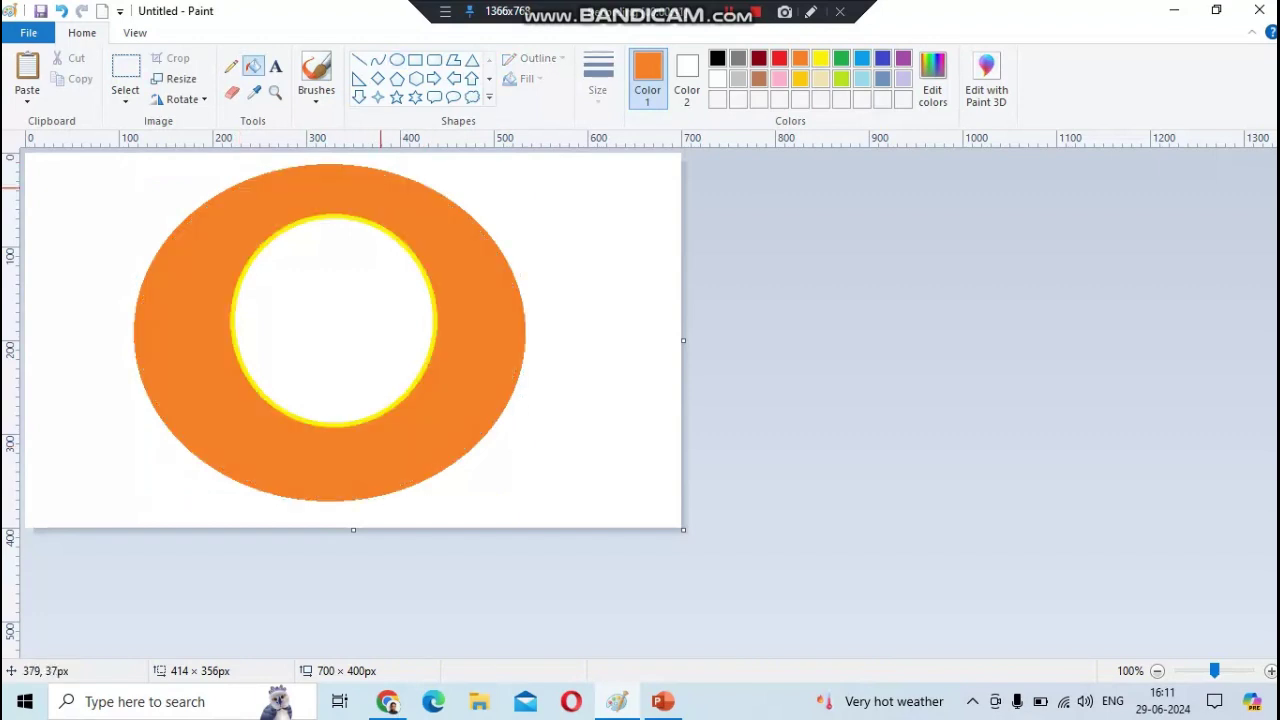
left_click(779, 58)
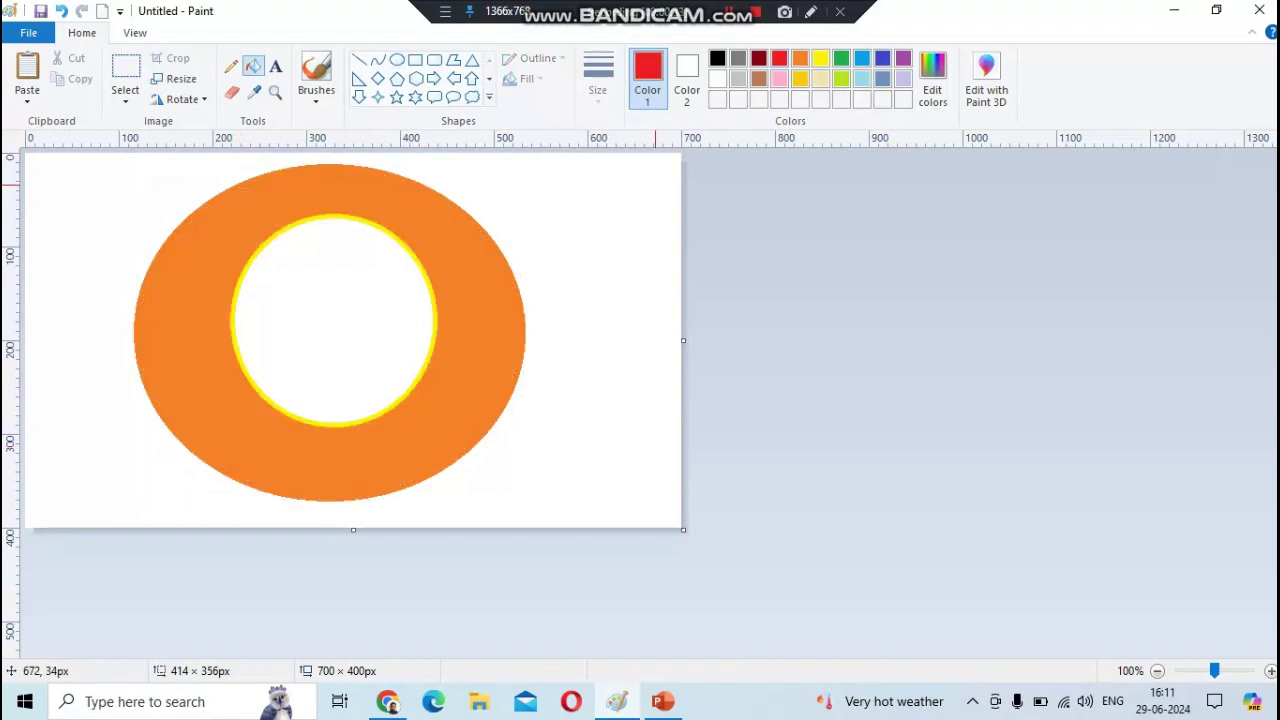
left_click(645, 183)
left_click(820, 58)
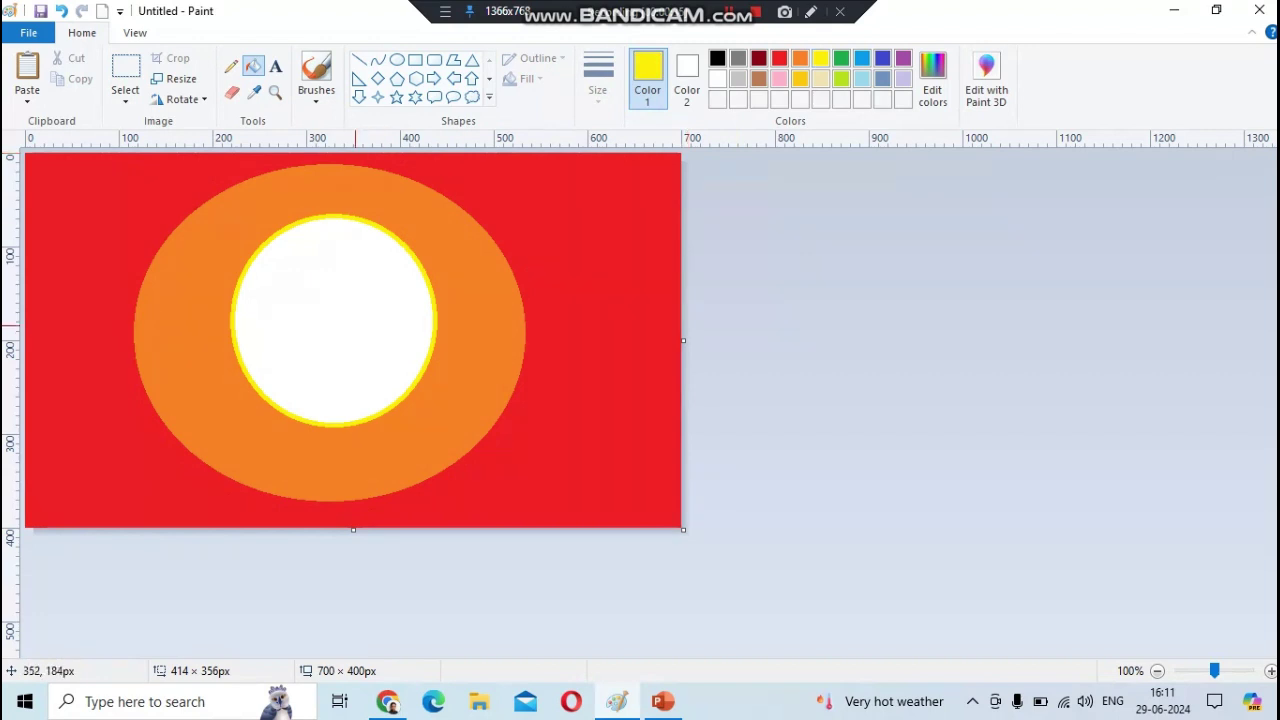
left_click(359, 235)
left_click(175, 78)
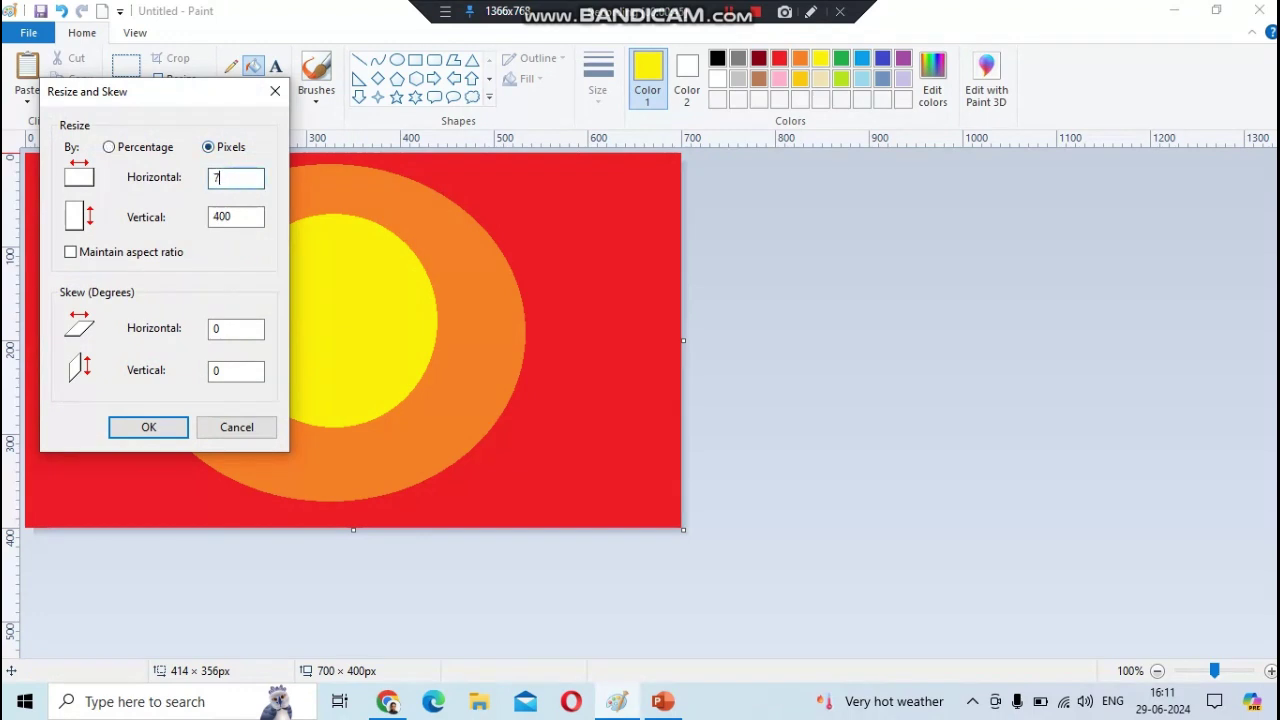
- Resize to 1 px then back to 700 px wide for a gradient; enlarge the canvas to 1311×507 px
key("Return")
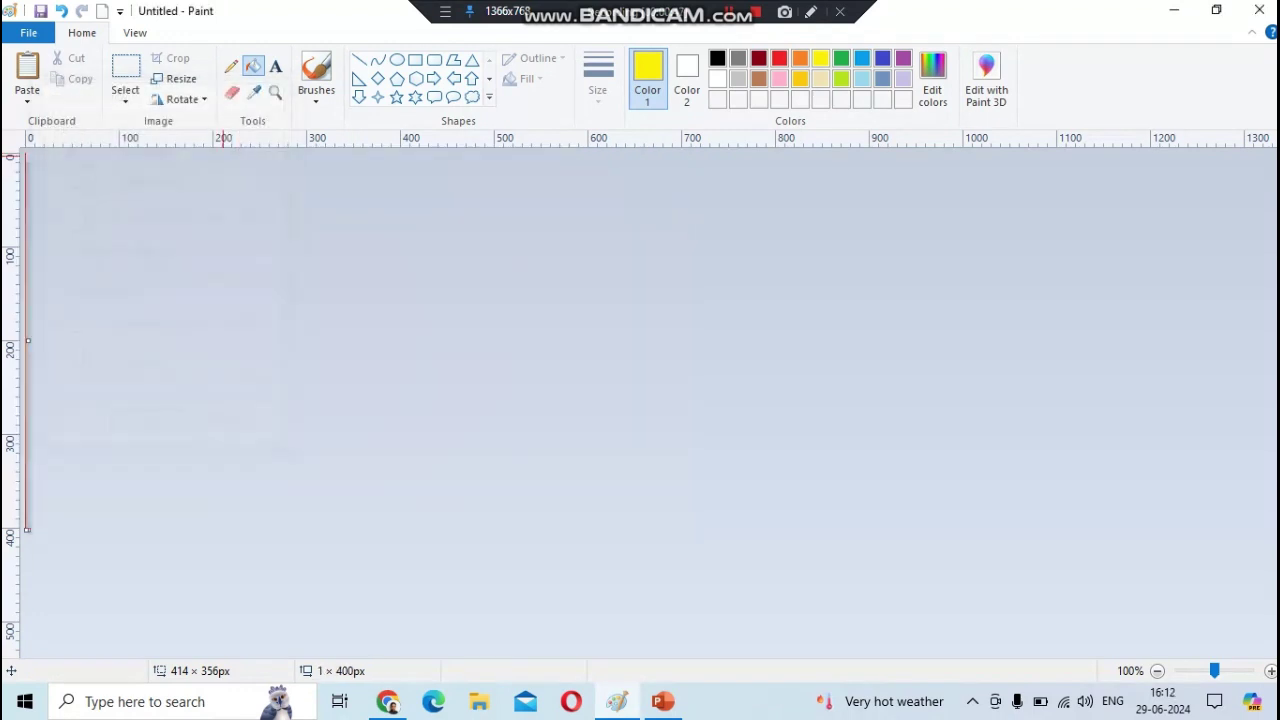
left_click(175, 78)
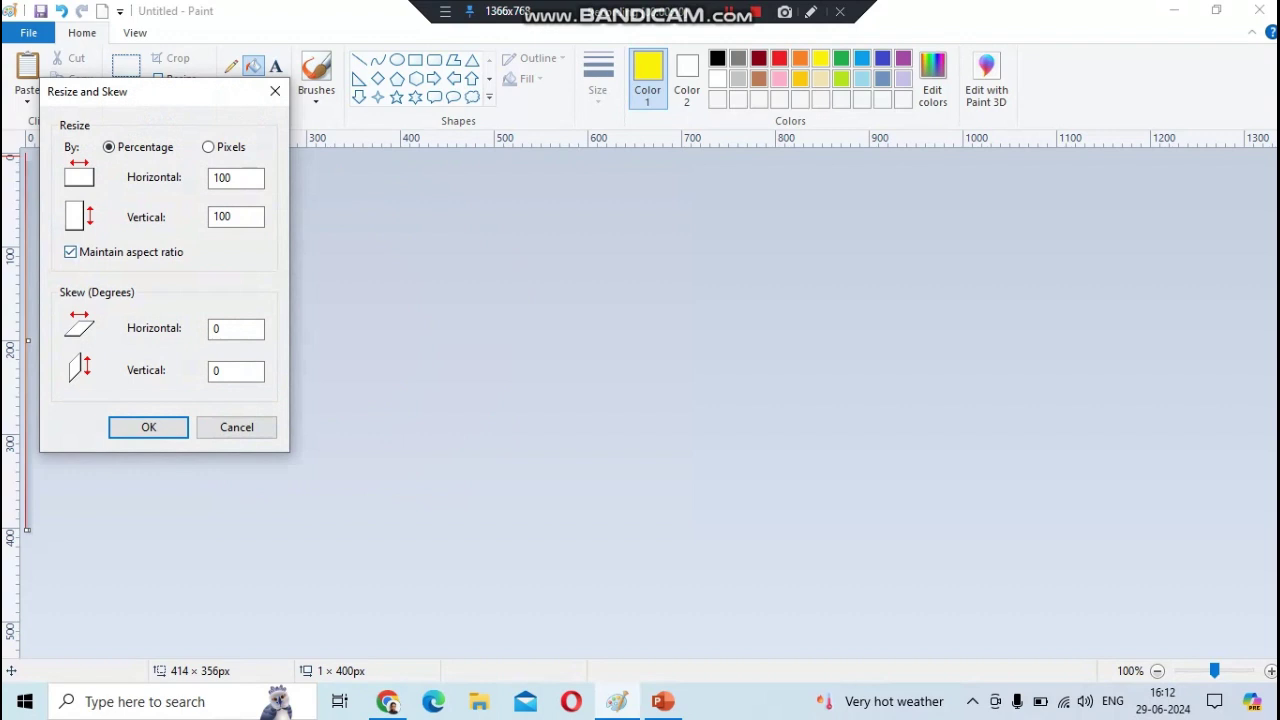
key("Tab")
key("BackSpace")
key("Return")
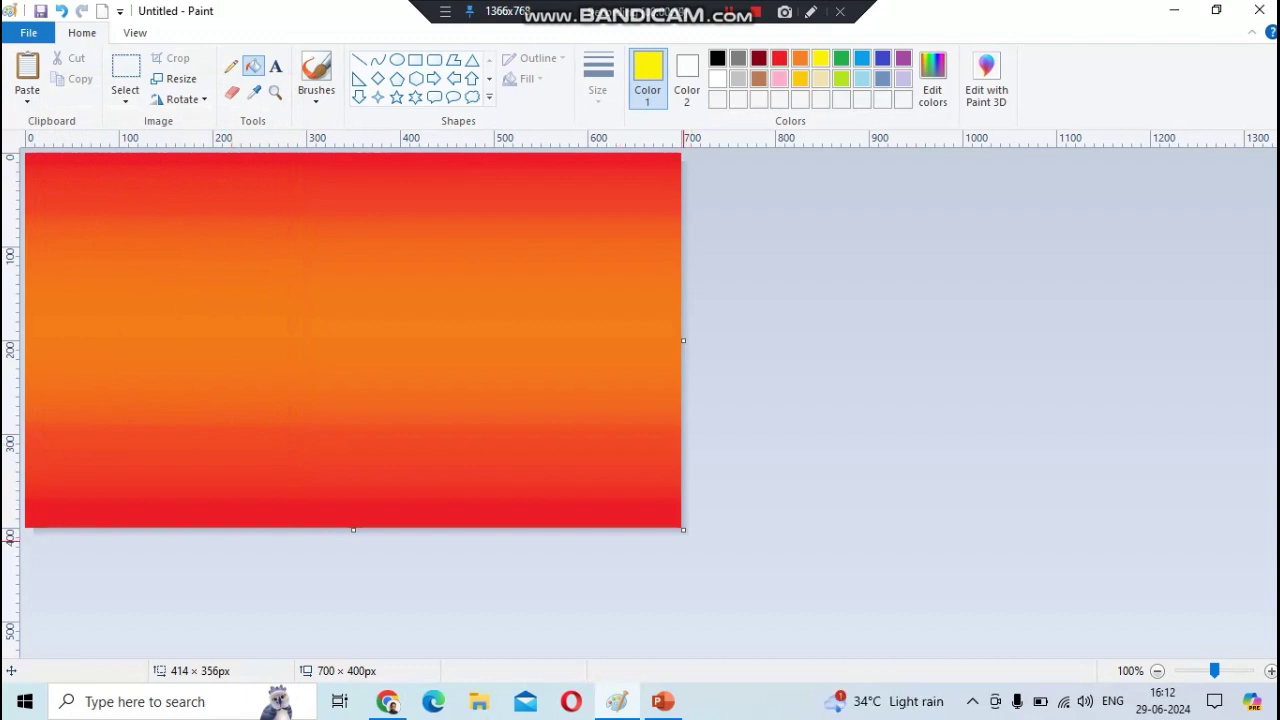
left_click_drag(683, 529, 1254, 628)
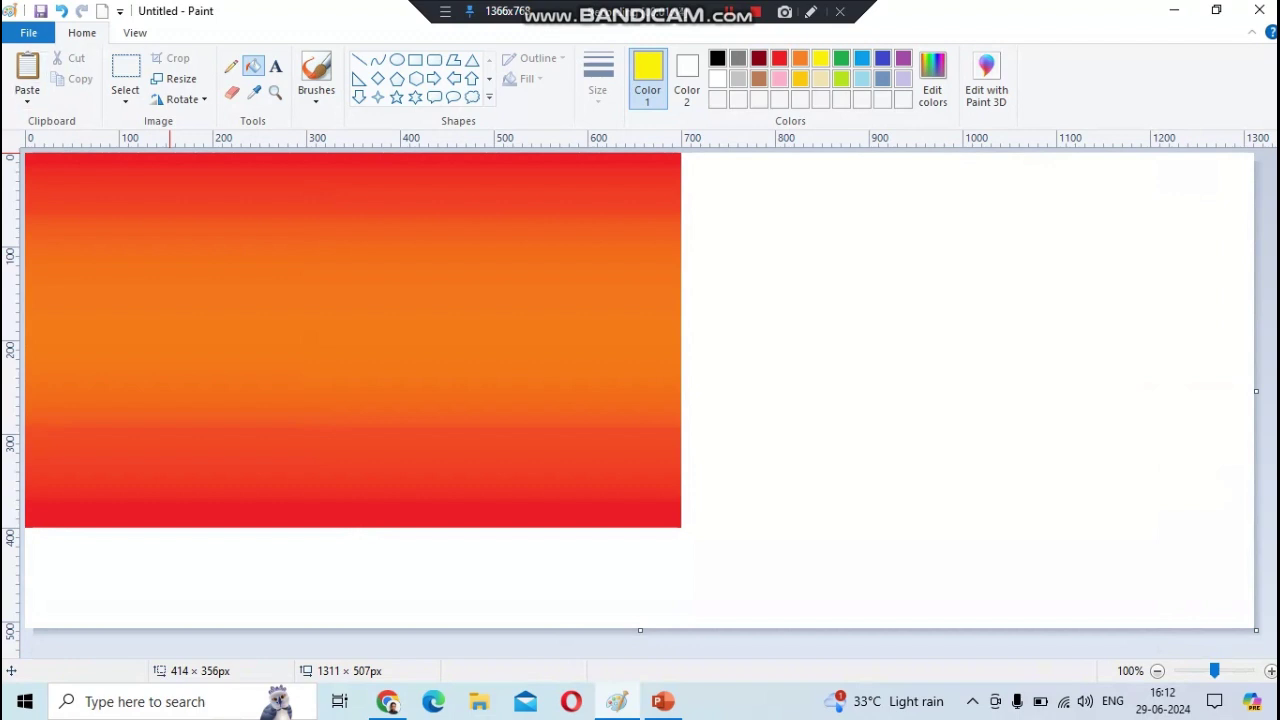
left_click(27, 100)
- Paste SHIVA.png from file onto the white right side, shrunk to 355×329 px
left_click(65, 142)
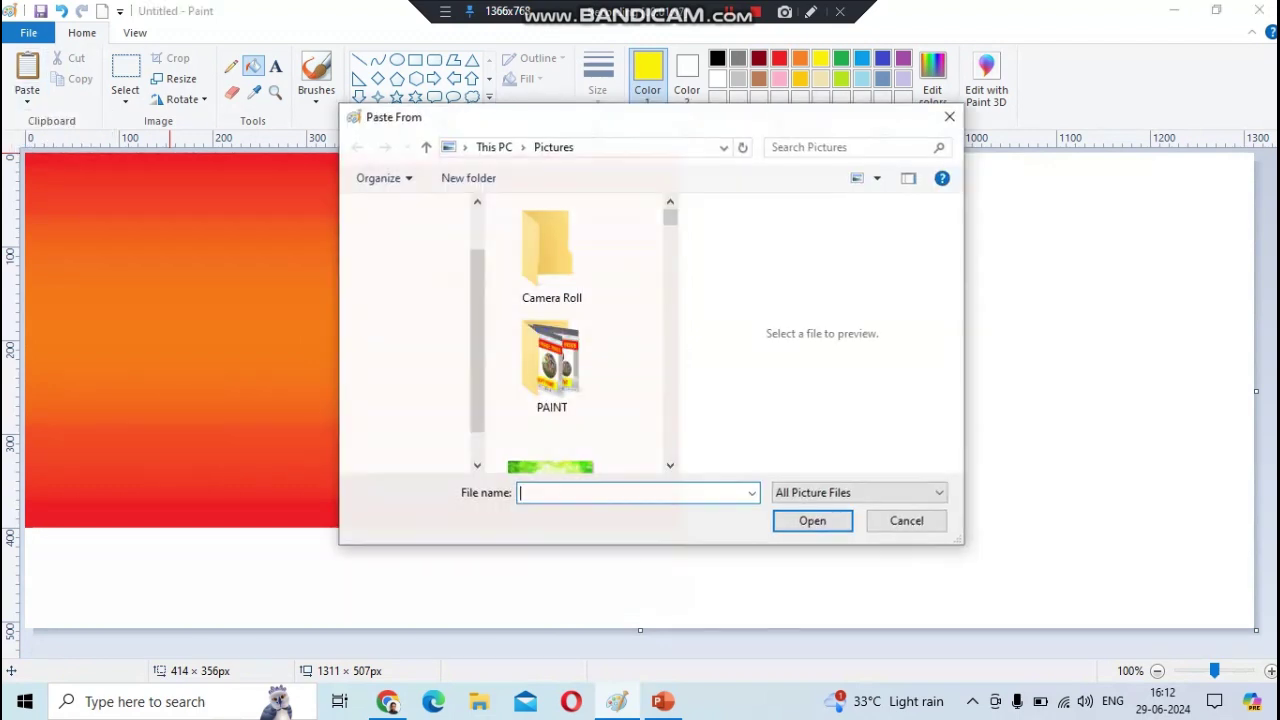
type("SHIVA")
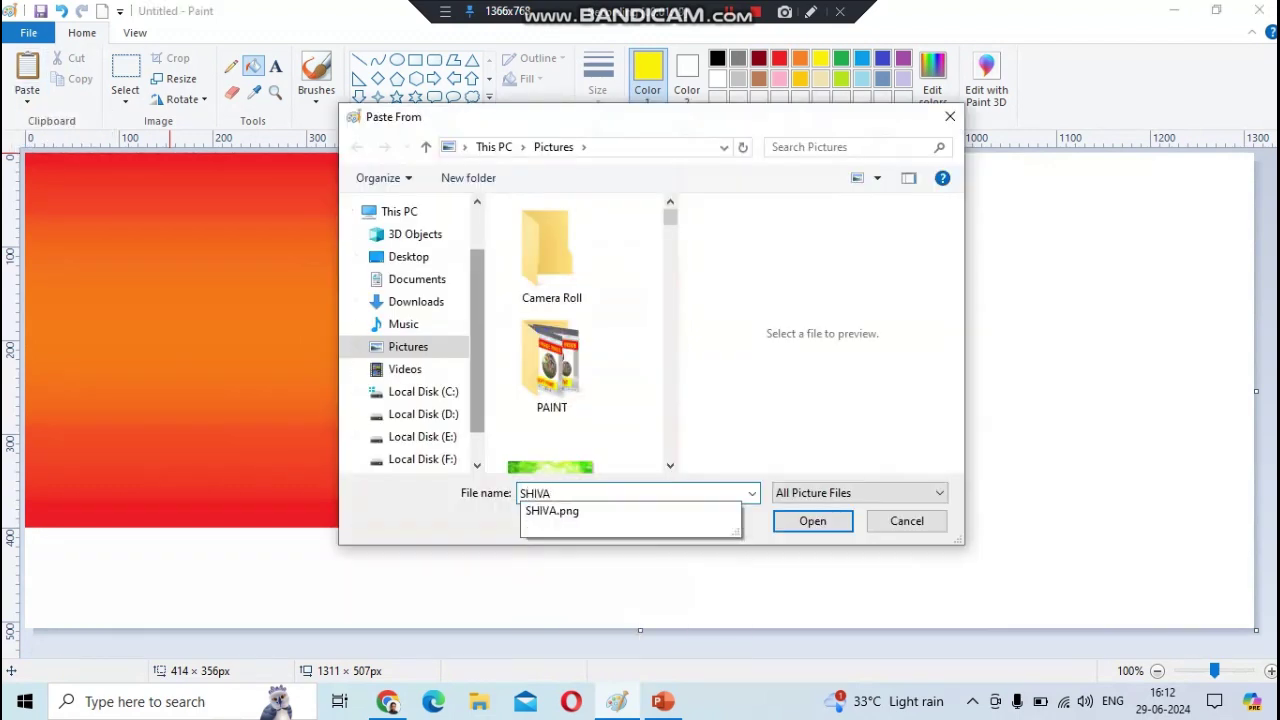
key("Down")
key("Return")
left_click_drag(253, 380, 1001, 388)
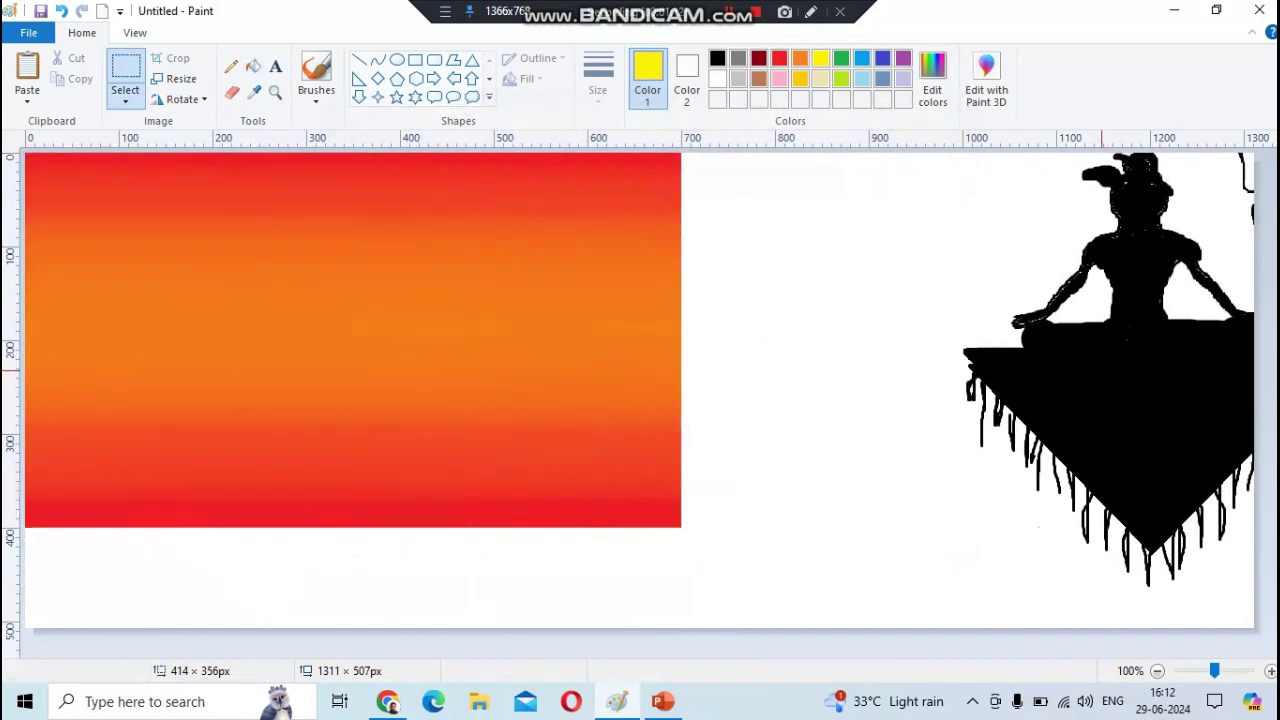
key("ctrl+z")
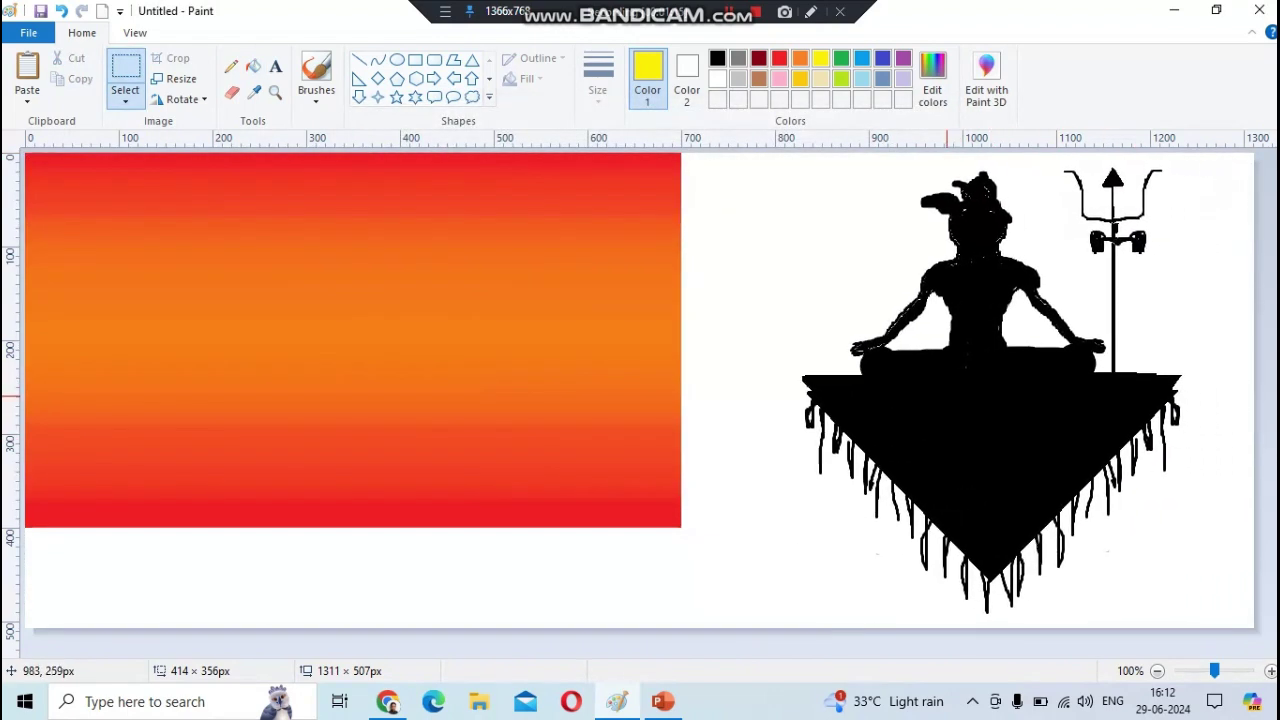
left_click_drag(1181, 190, 1086, 312)
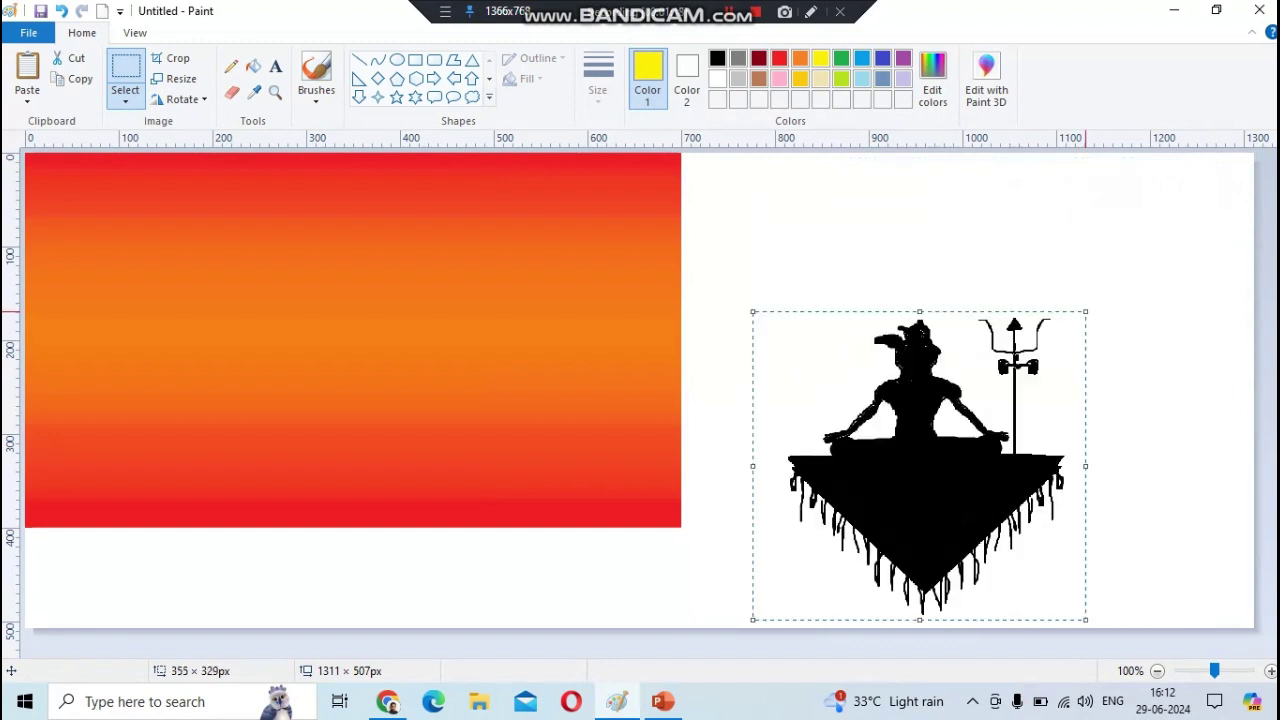
left_click_drag(912, 518, 947, 429)
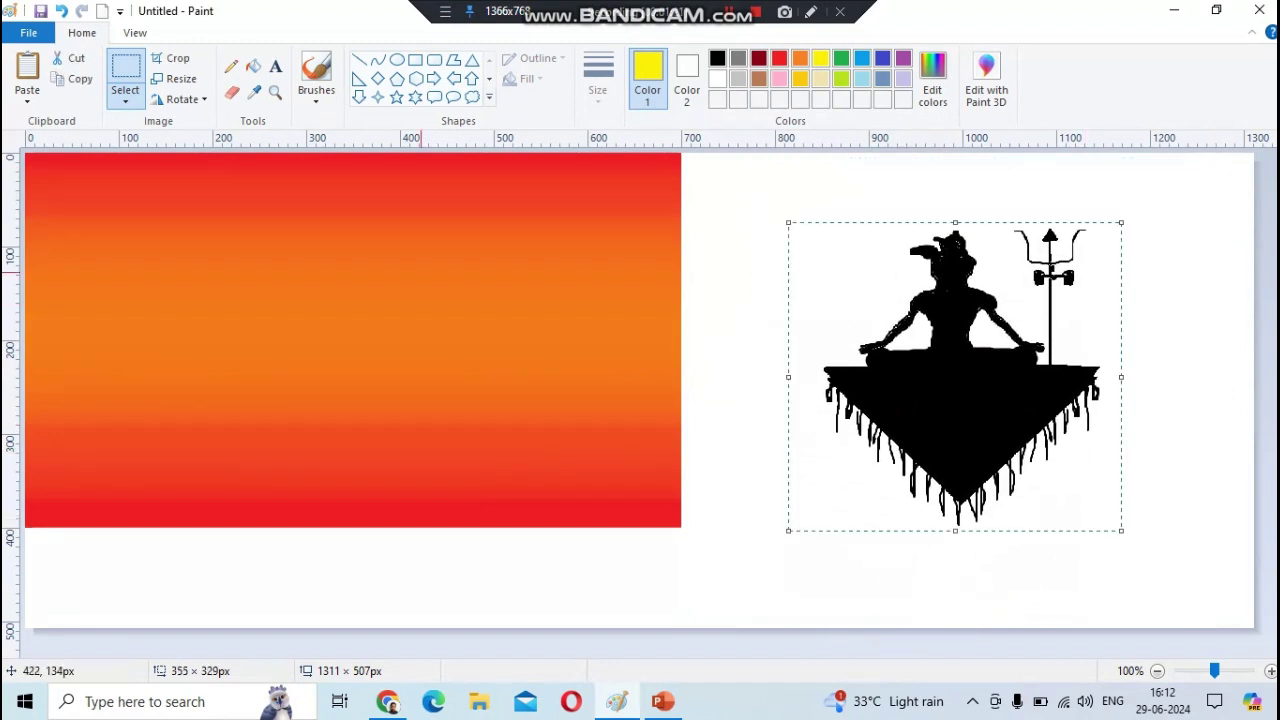
- Draw a solid white ellipse, about 347×310 px, on the gradient's left side as the moon
left_click(397, 59)
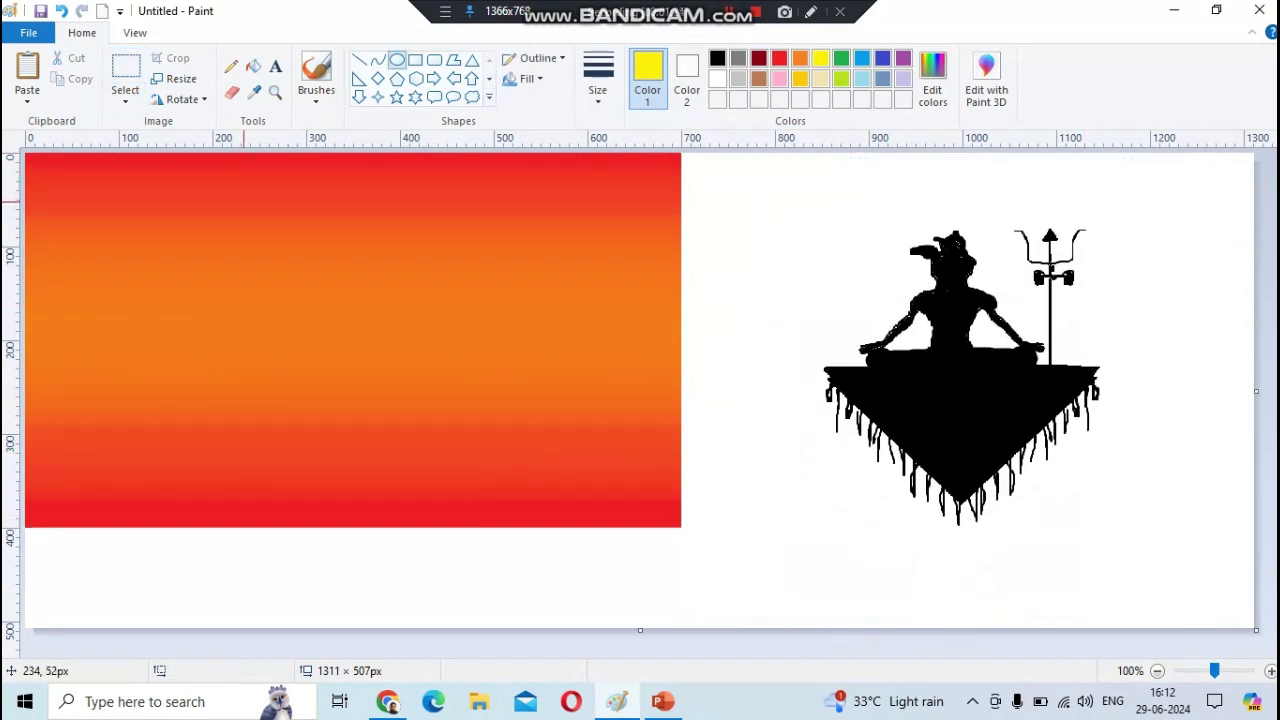
left_click_drag(237, 206, 498, 460)
left_click_drag(383, 343, 355, 313)
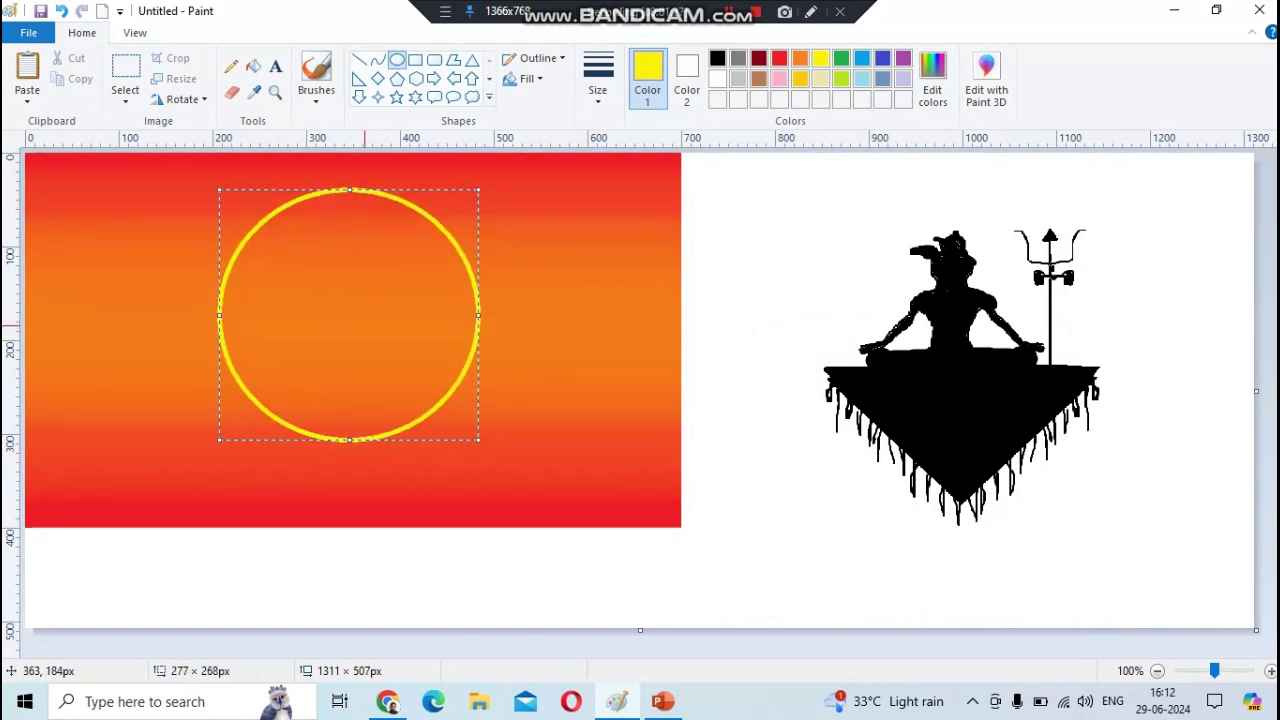
left_click(687, 78)
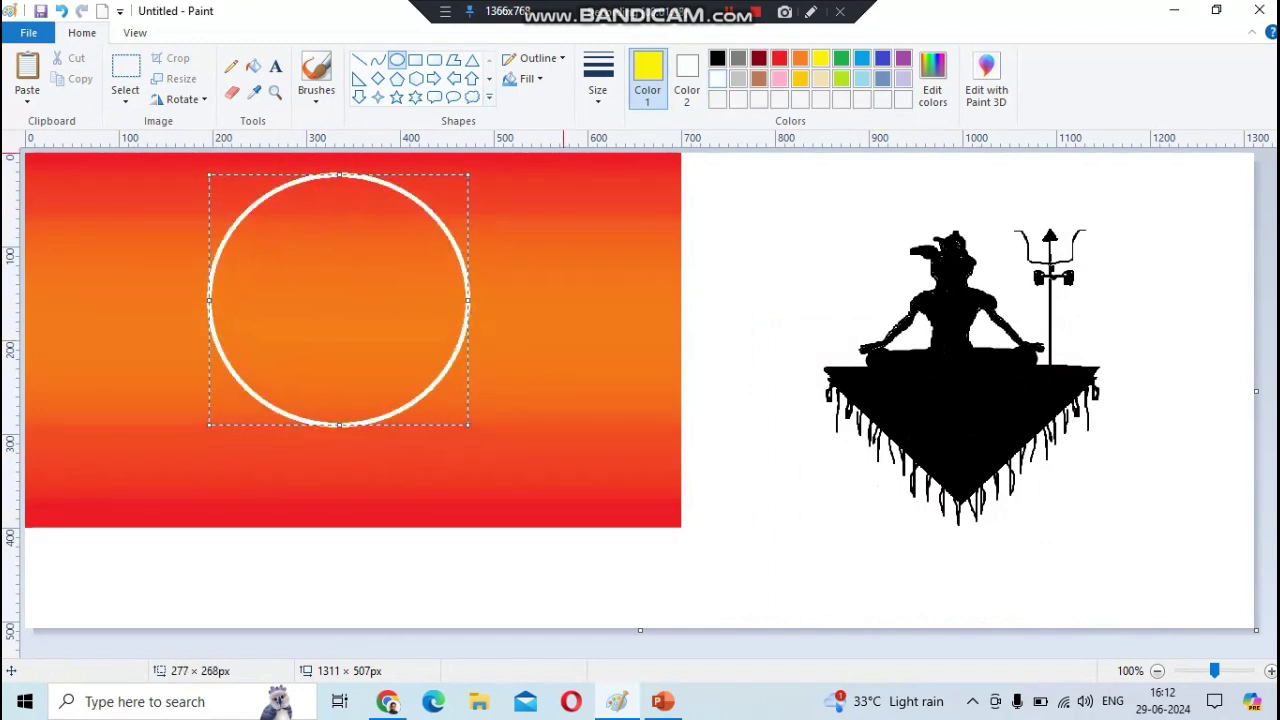
left_click(717, 78)
left_click(527, 78)
left_click(558, 124)
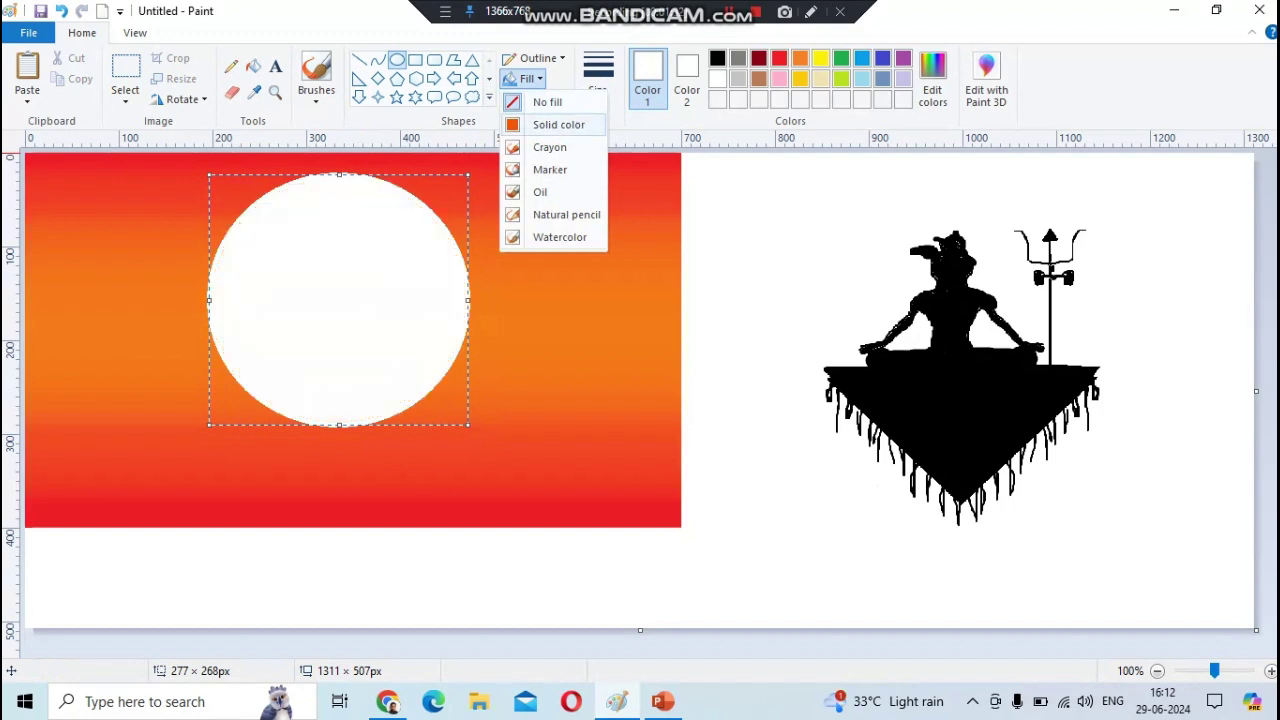
left_click_drag(468, 189, 487, 176)
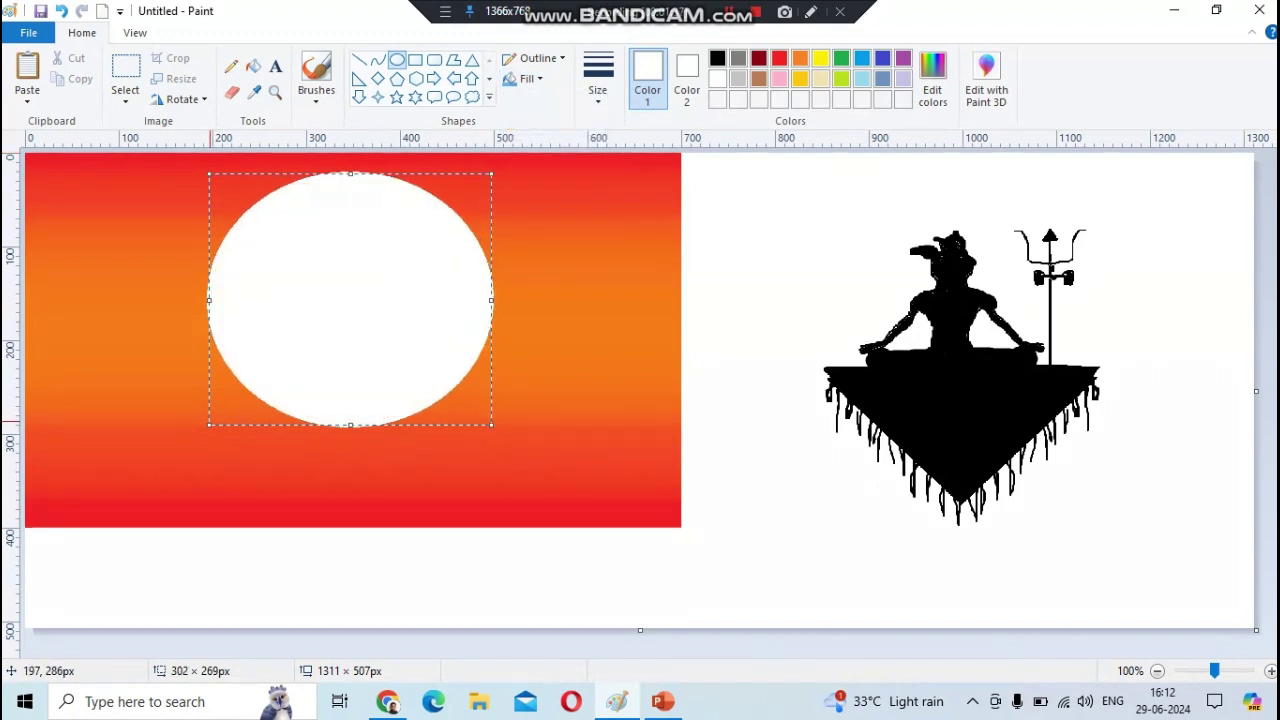
left_click_drag(210, 421, 166, 463)
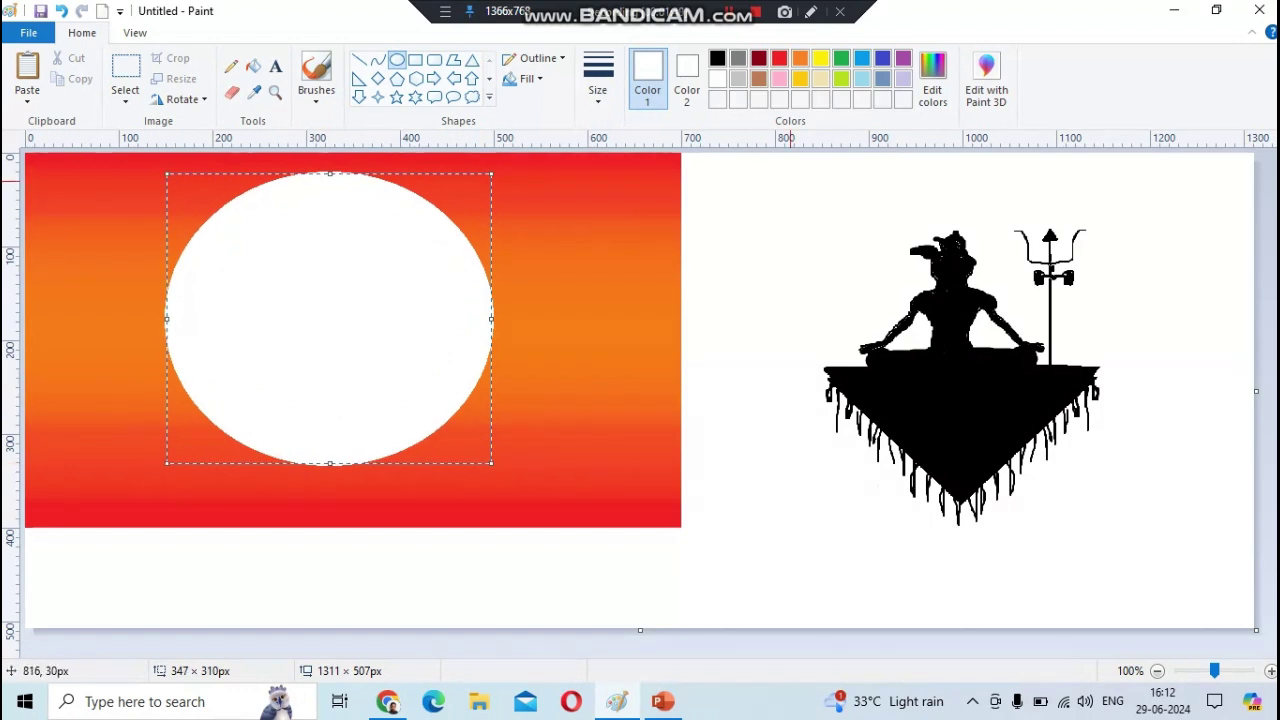
left_click(795, 183)
left_click_drag(795, 183, 908, 533)
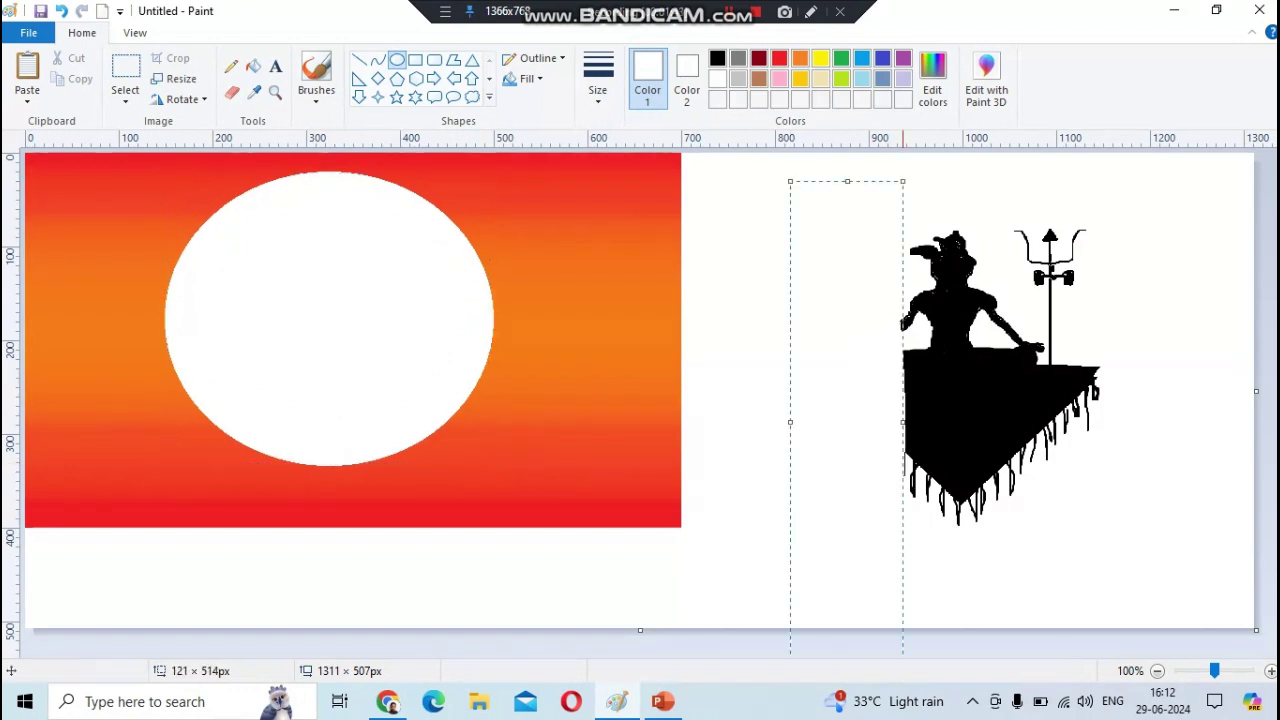
- Select the silhouette and move it so it sits centred over the white moon
key("Escape")
left_click(125, 75)
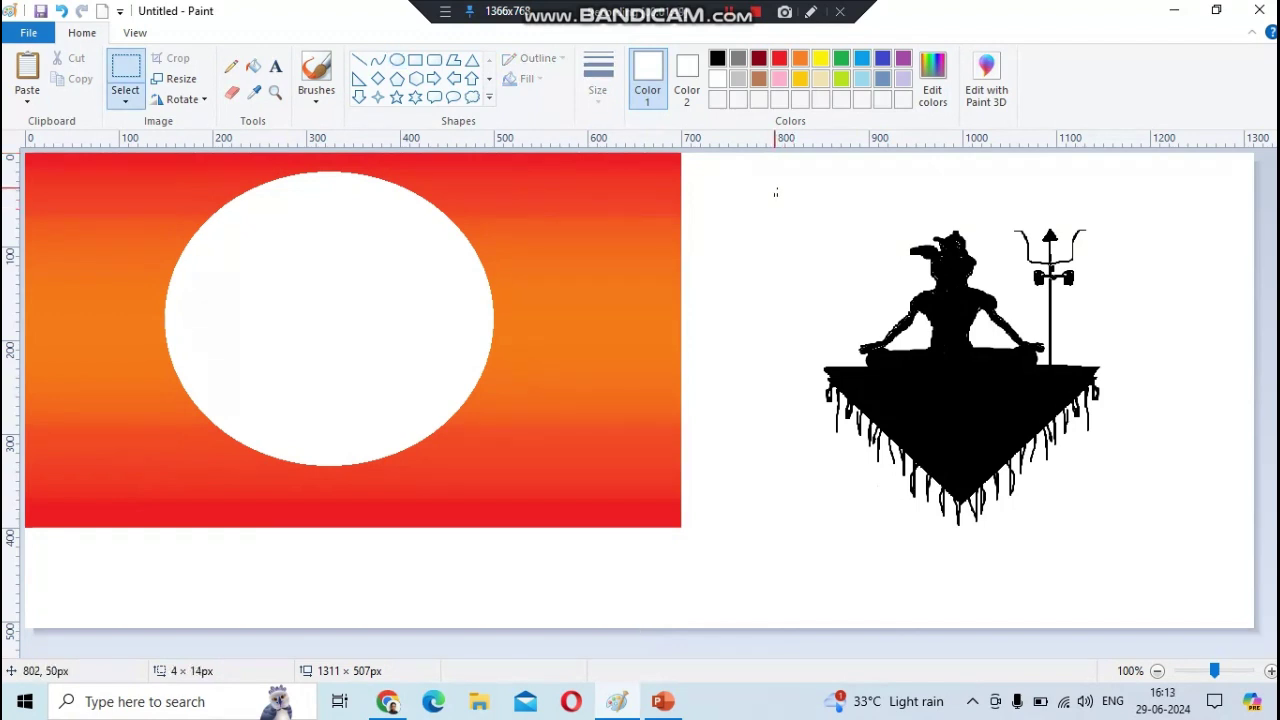
left_click_drag(775, 192, 1171, 556)
mouse_move(1031, 486)
left_mouse_down()
mouse_move(603, 506)
mouse_move(413, 452)
left_mouse_up()
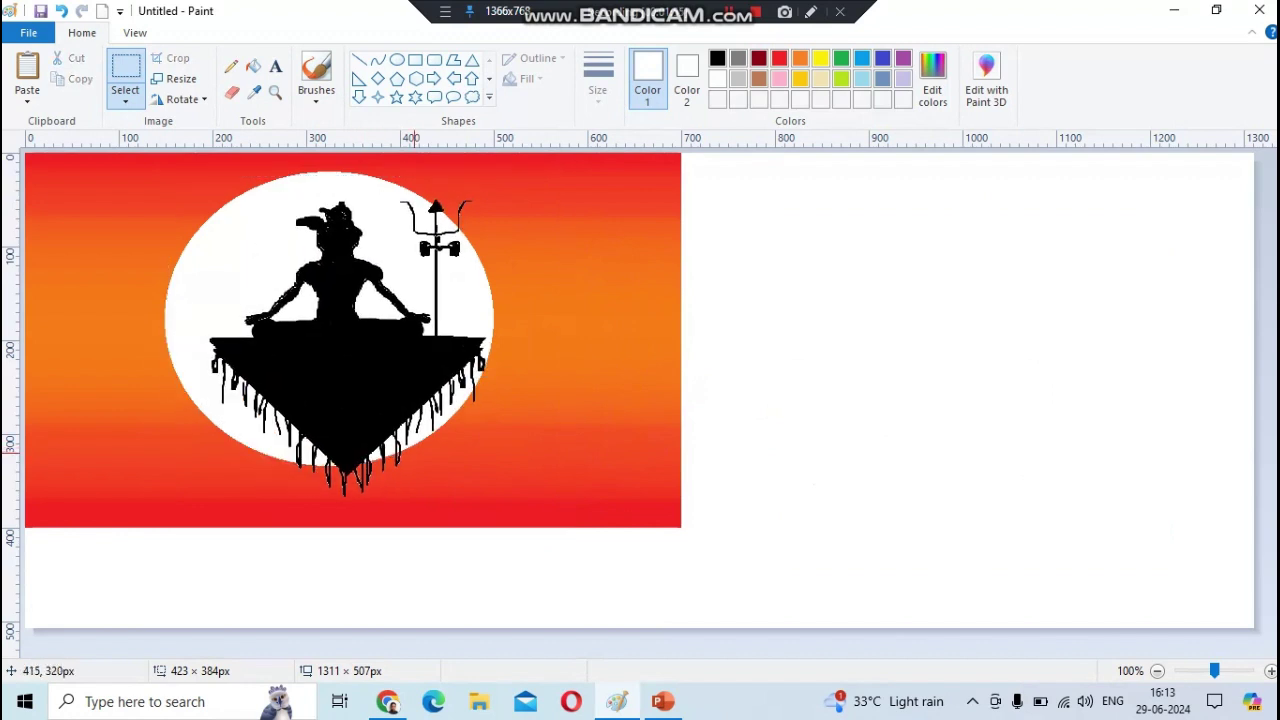
left_click_drag(417, 452, 386, 466)
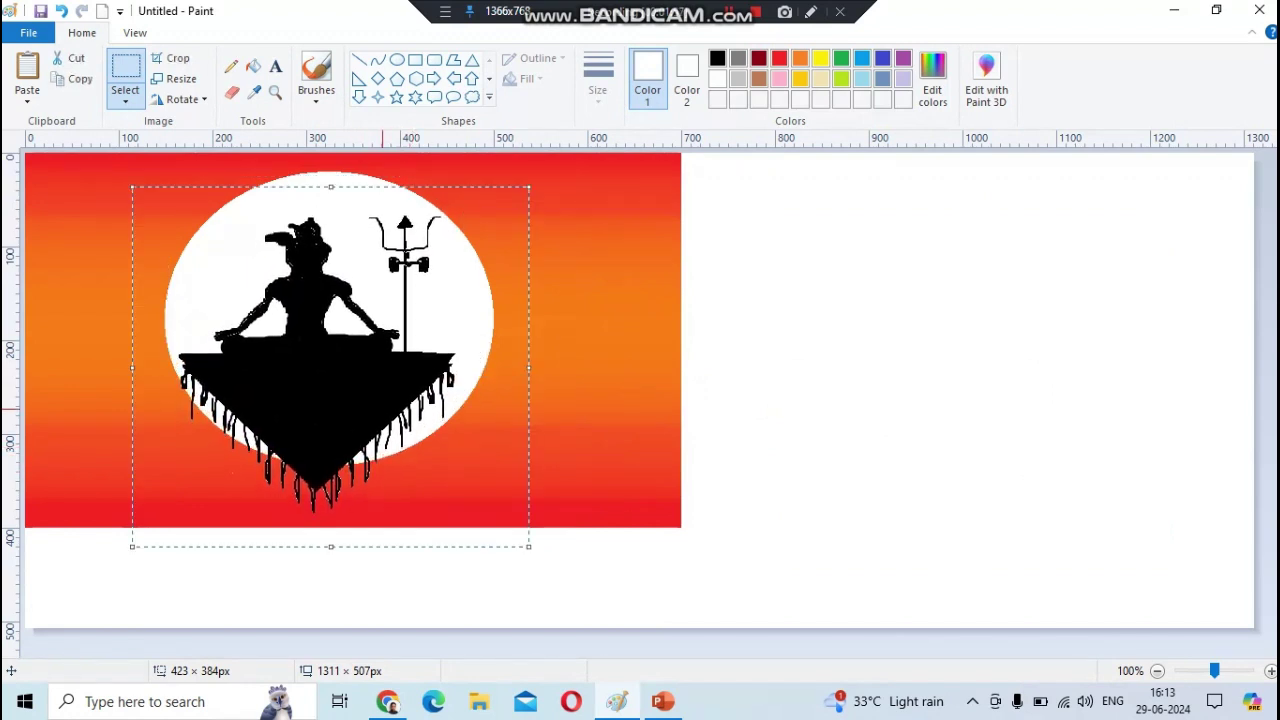
left_click_drag(290, 398, 316, 400)
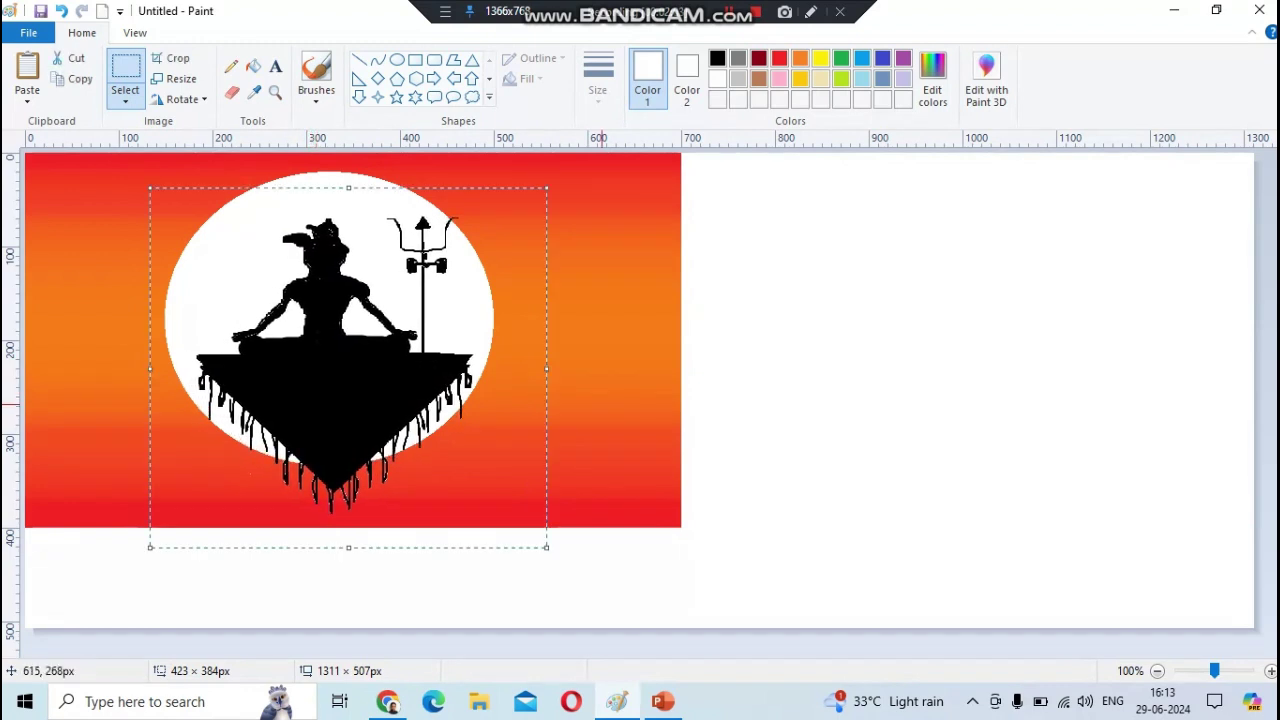
key("Escape")
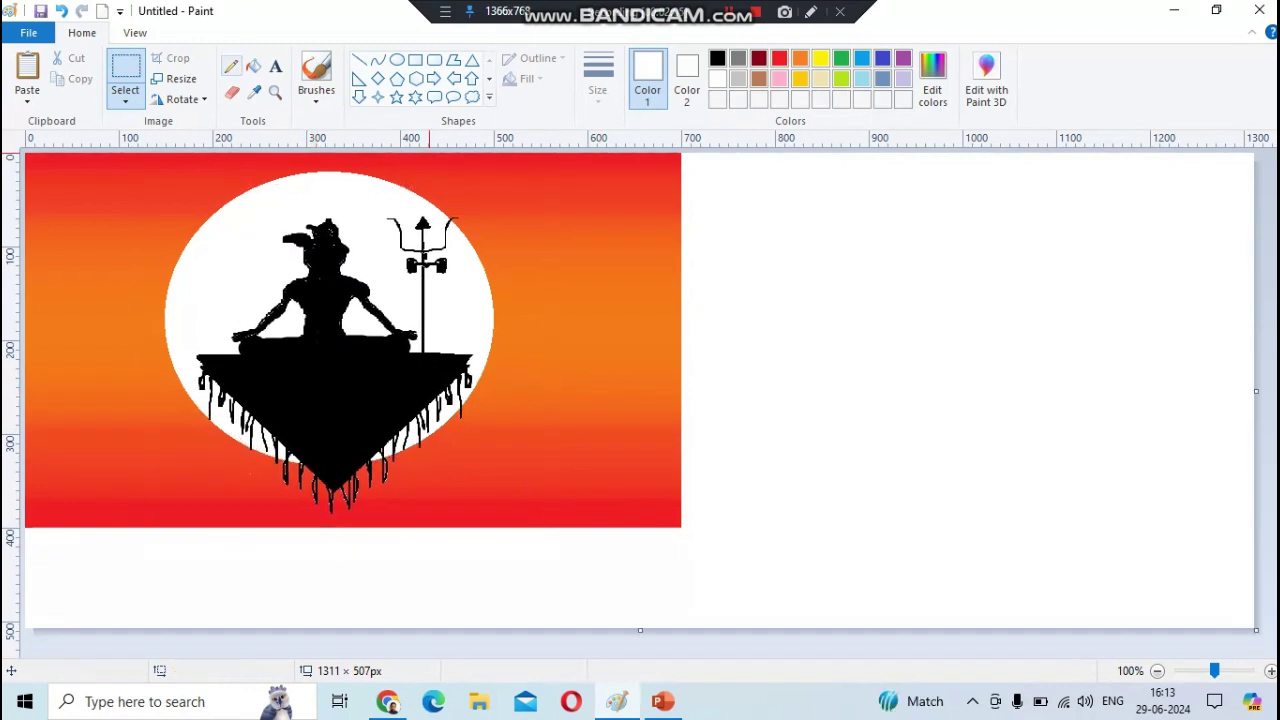
left_click(231, 66)
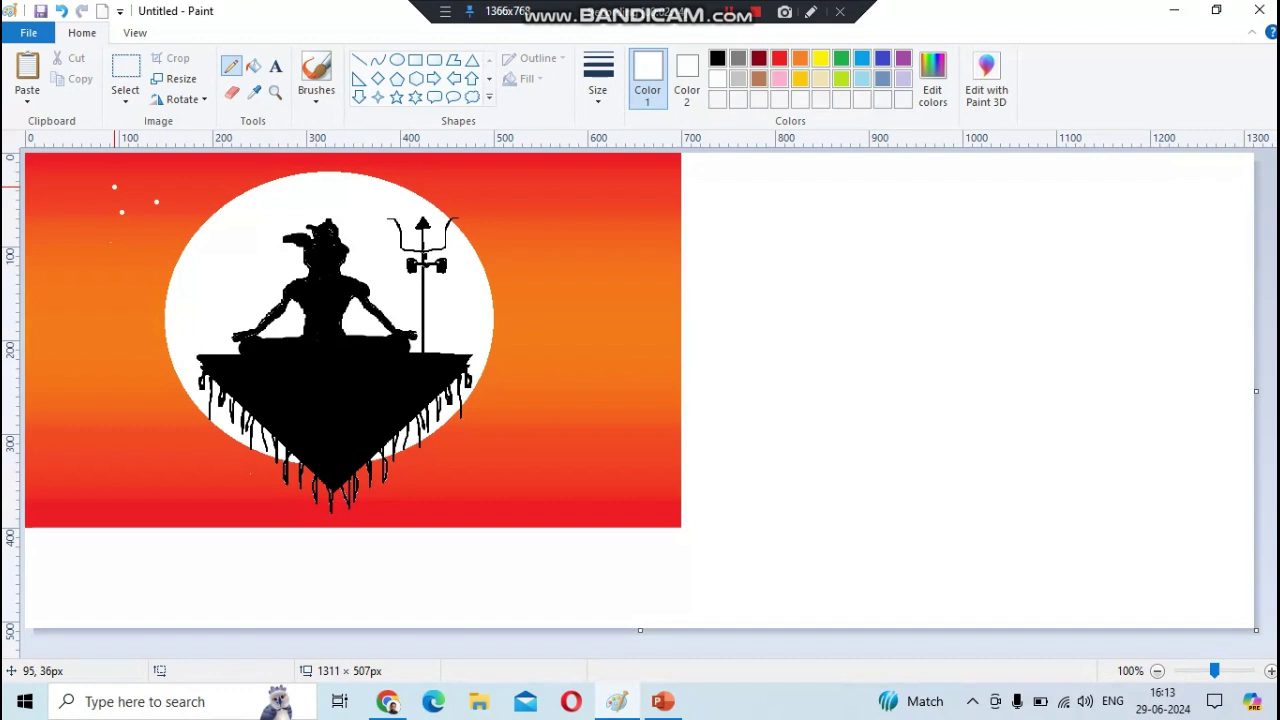
- Dot two white stars into the sky and draw a small white four-point star
left_click(557, 204)
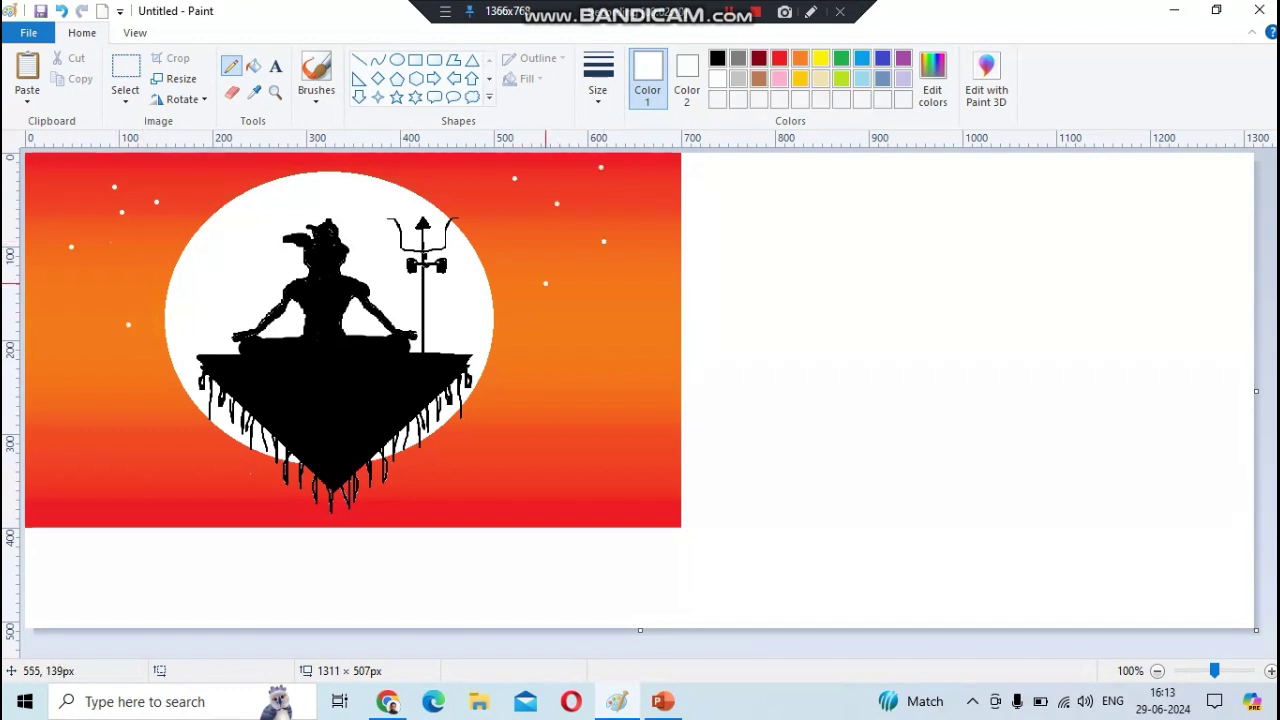
left_click(619, 286)
left_click(378, 97)
left_click_drag(501, 200, 509, 213)
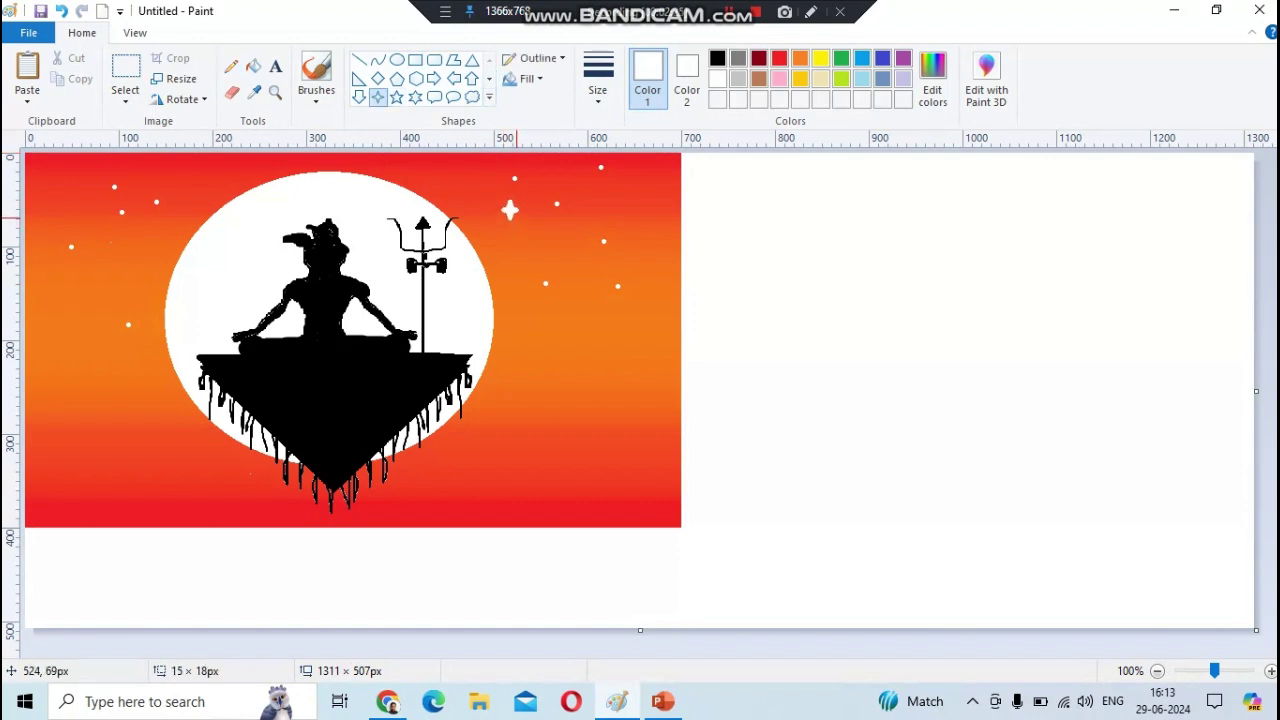
- Set a line thickness and scatter white four-point sparkle stars on both sides of the moon
left_click(597, 80)
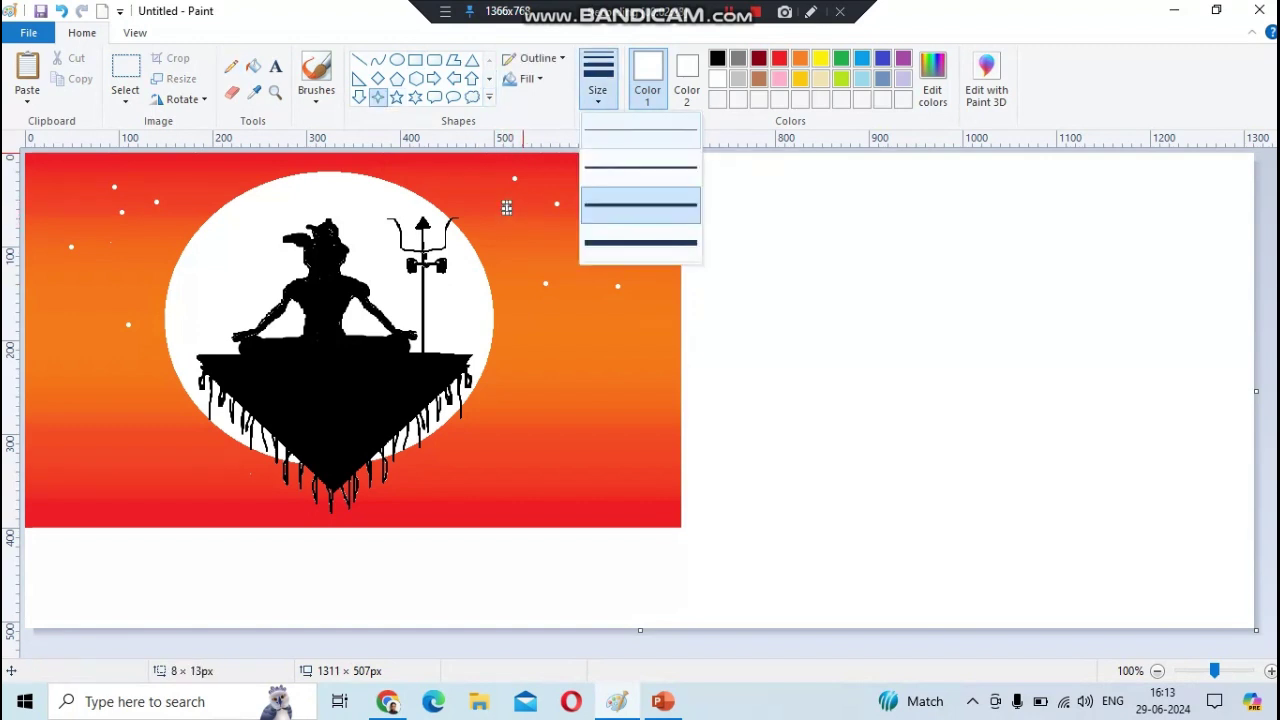
left_click(600, 167)
left_click_drag(586, 179, 597, 196)
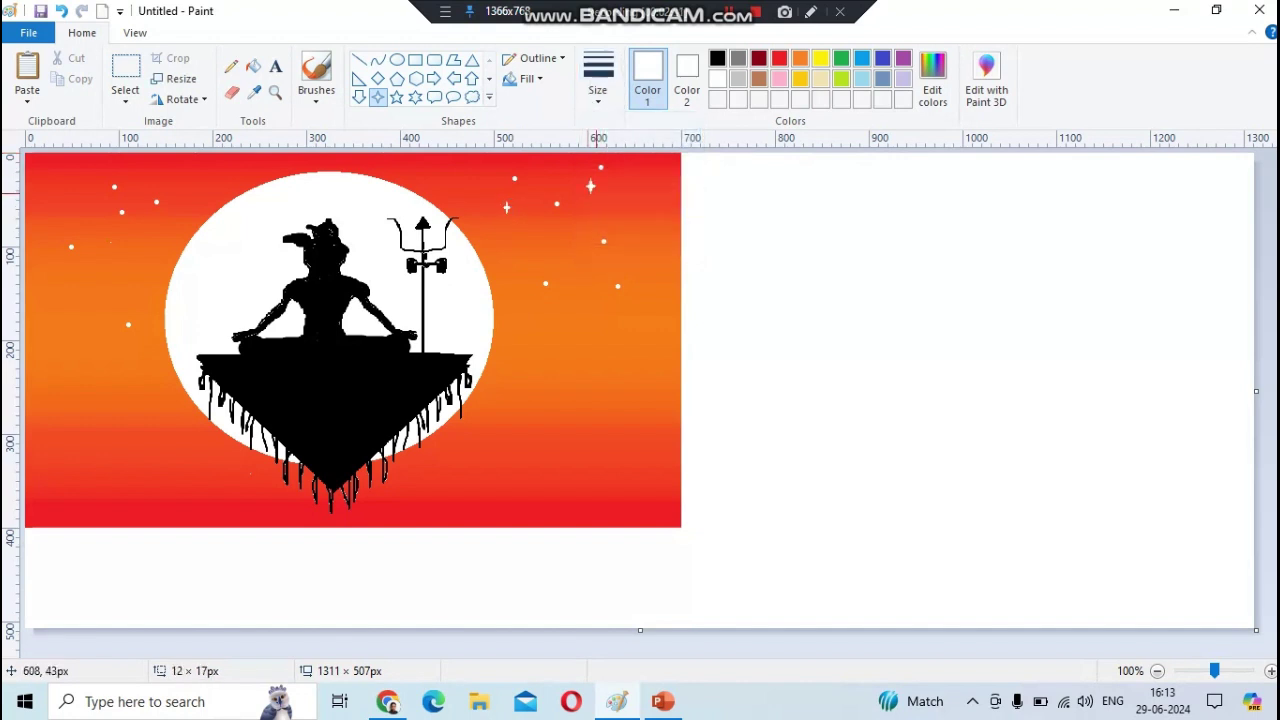
left_click(637, 193)
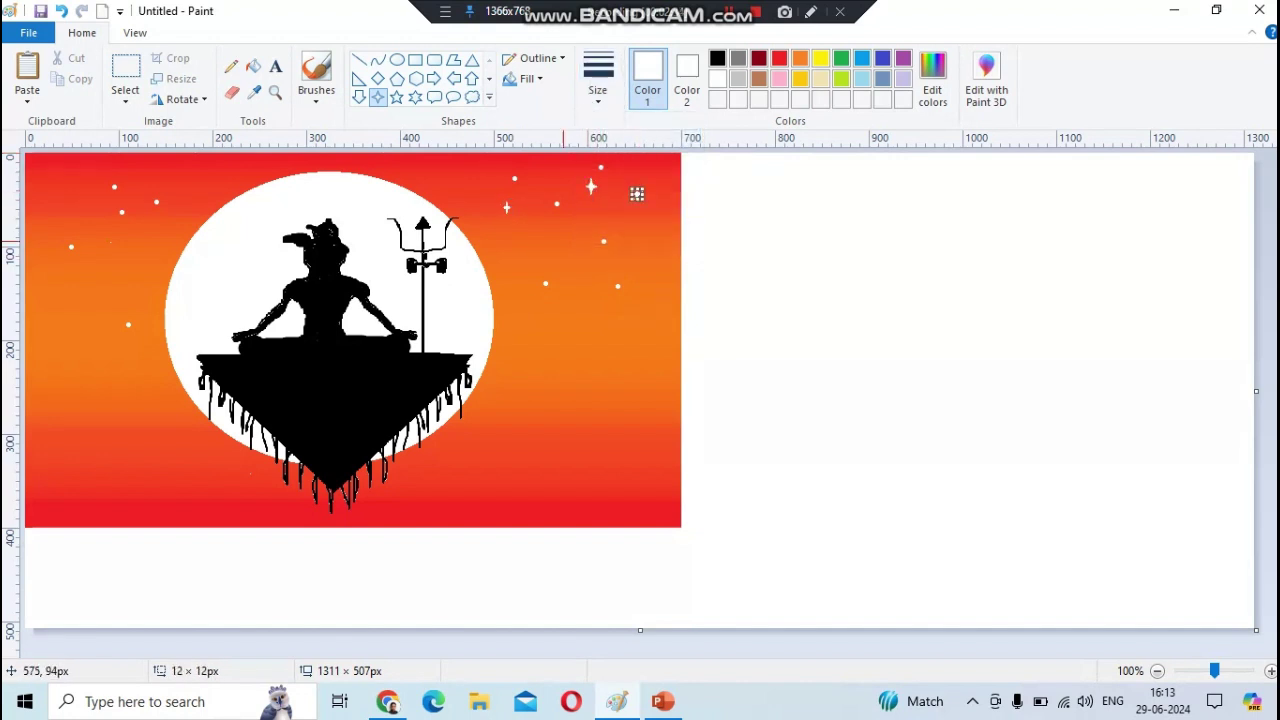
left_click_drag(556, 239, 572, 258)
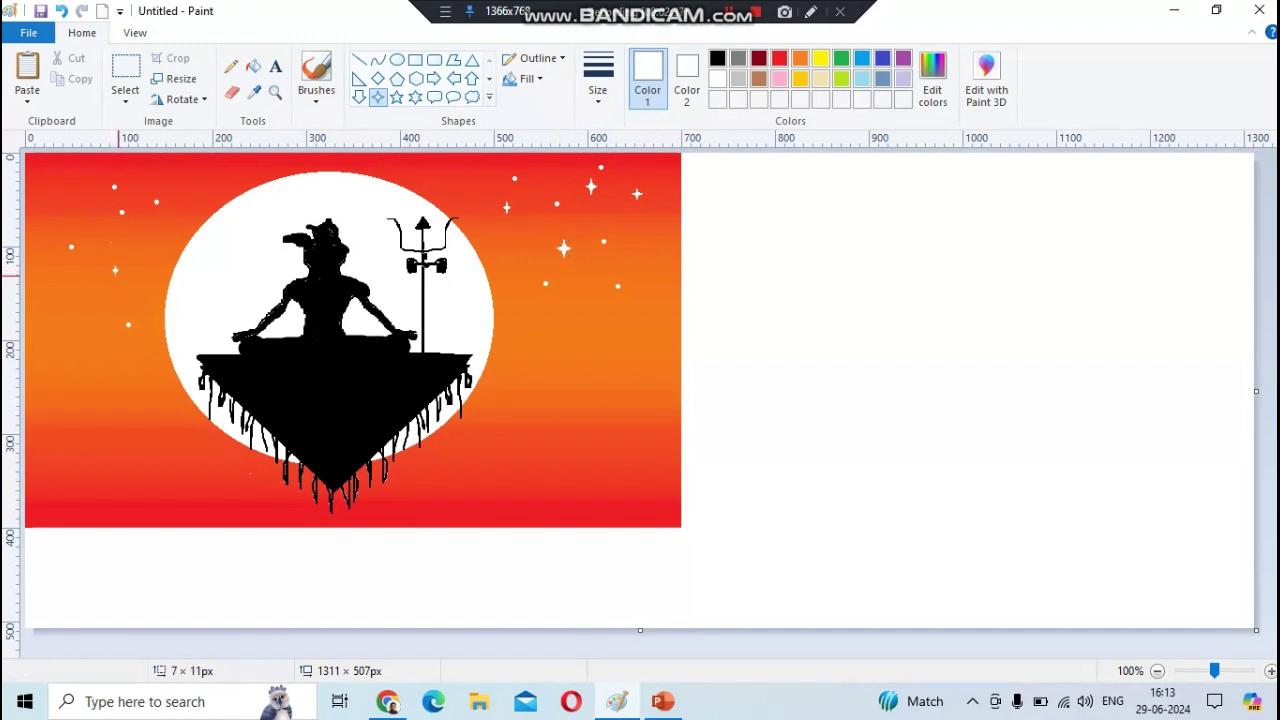
mouse_move(110, 262)
left_mouse_down()
mouse_move(123, 280)
mouse_move(82, 310)
left_mouse_up()
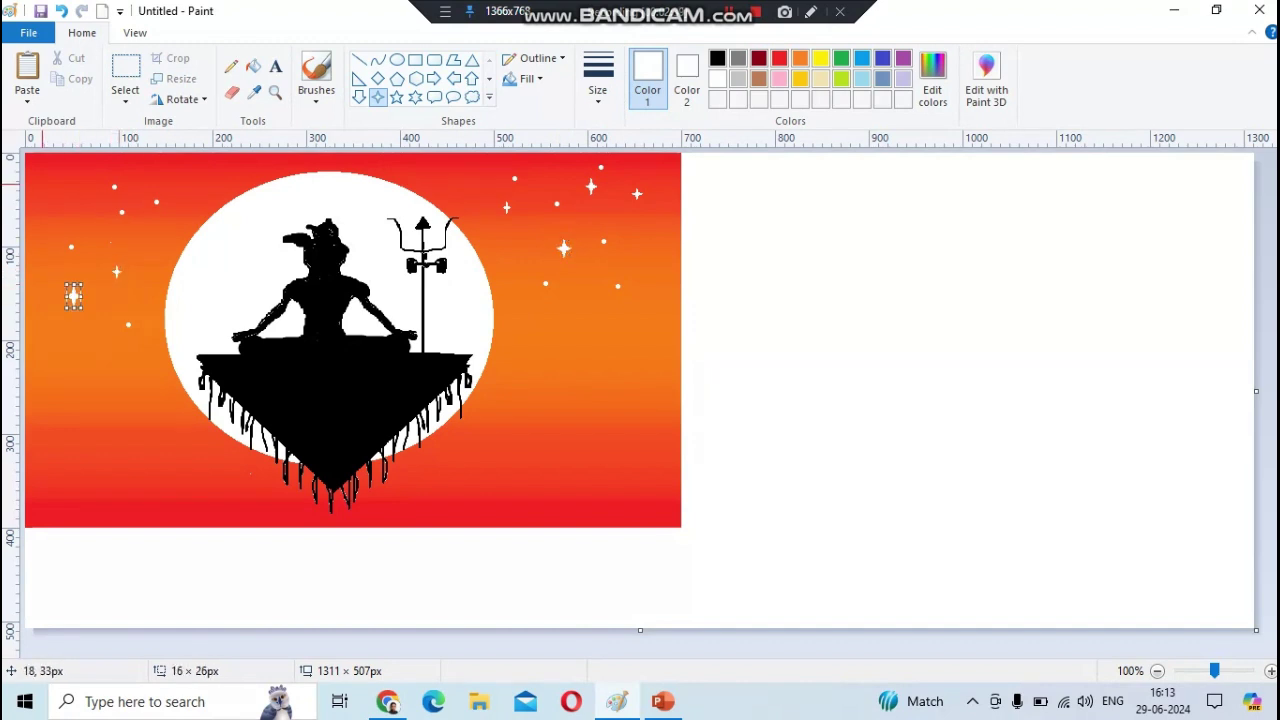
left_click_drag(42, 182, 63, 204)
left_click_drag(86, 357, 93, 364)
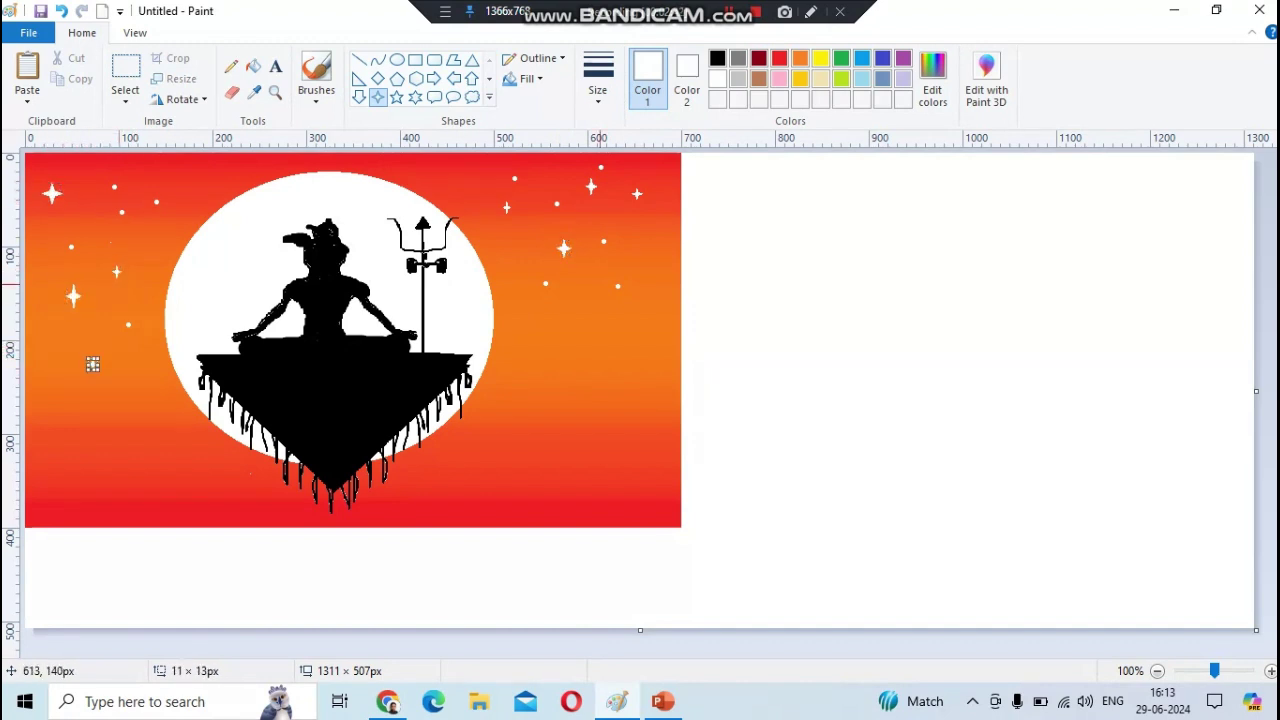
mouse_move(573, 352)
left_mouse_down()
mouse_move(589, 375)
mouse_move(656, 407)
left_mouse_up()
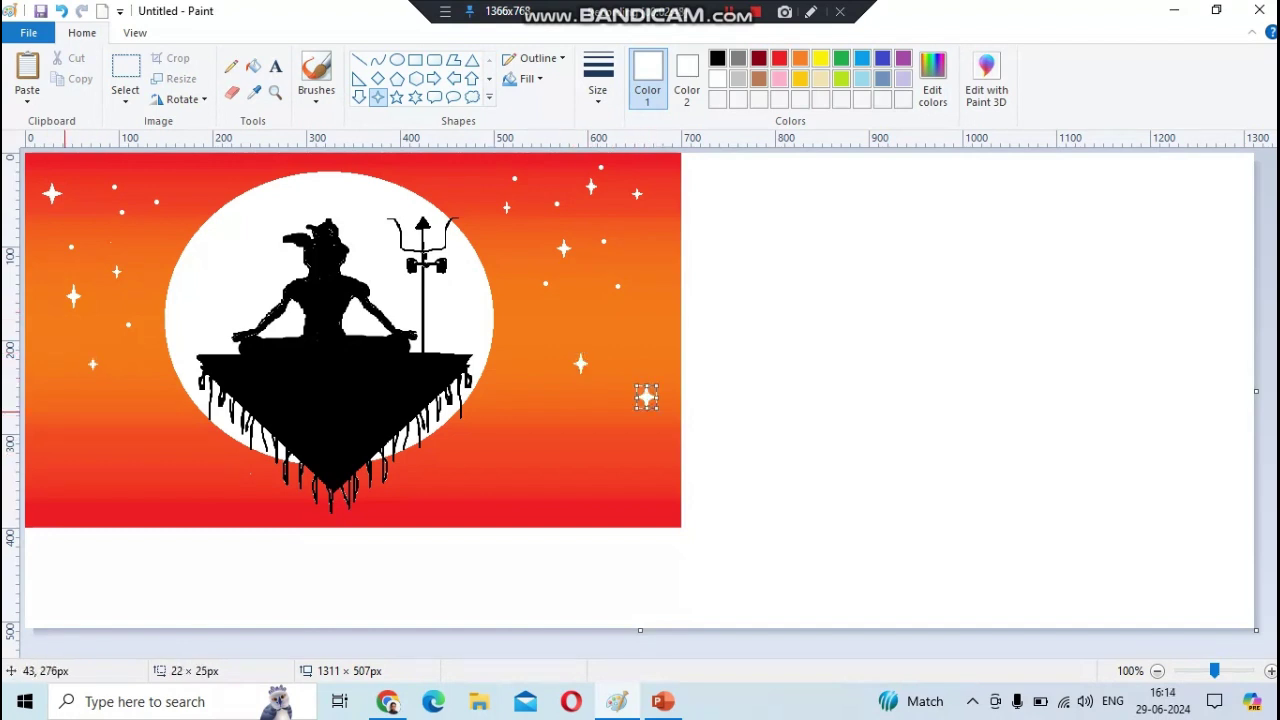
mouse_move(62, 393)
left_mouse_down()
mouse_move(79, 412)
mouse_move(130, 410)
left_mouse_up()
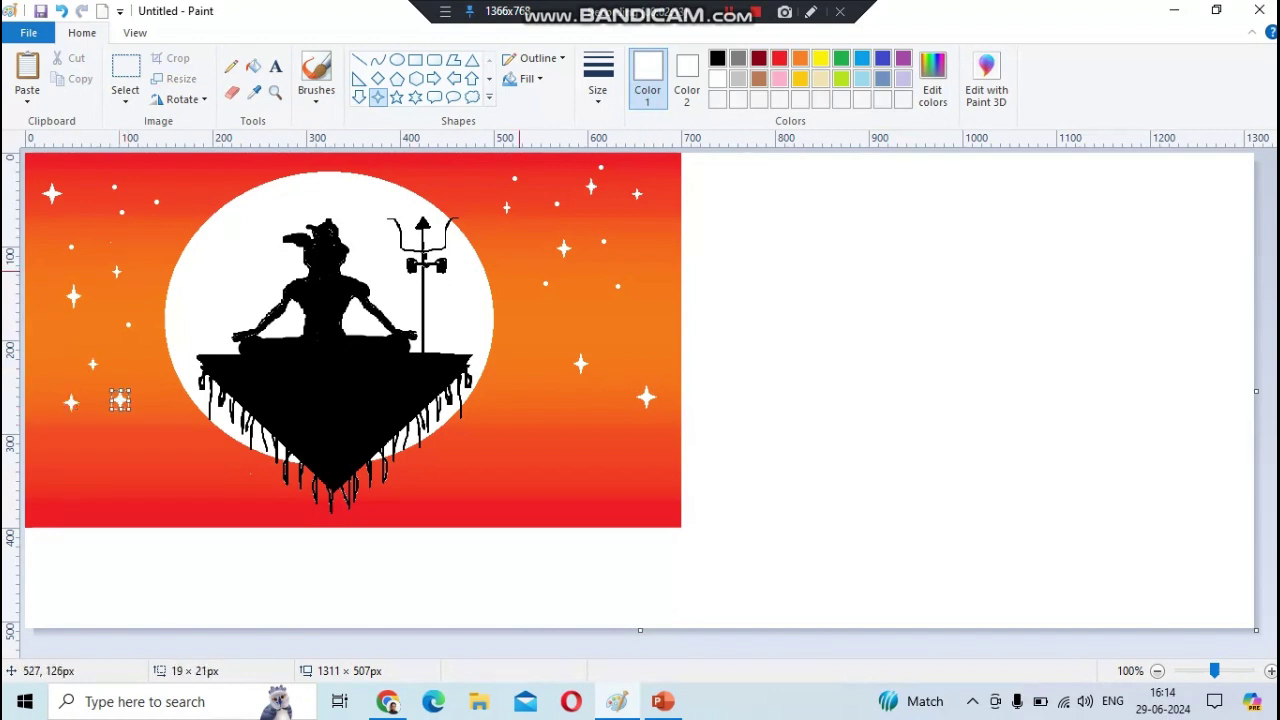
left_click_drag(521, 410, 536, 428)
left_click_drag(76, 437, 83, 442)
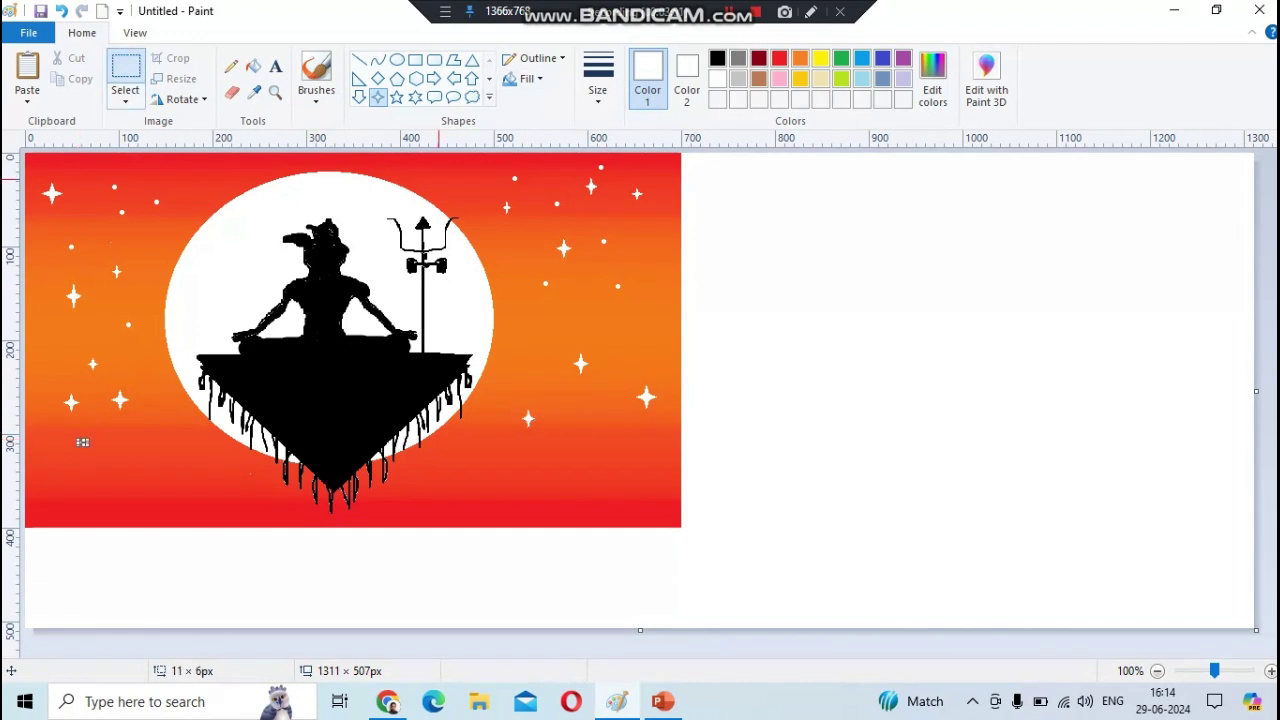
- Select the entire picture and move it toward the canvas centre
left_click(125, 75)
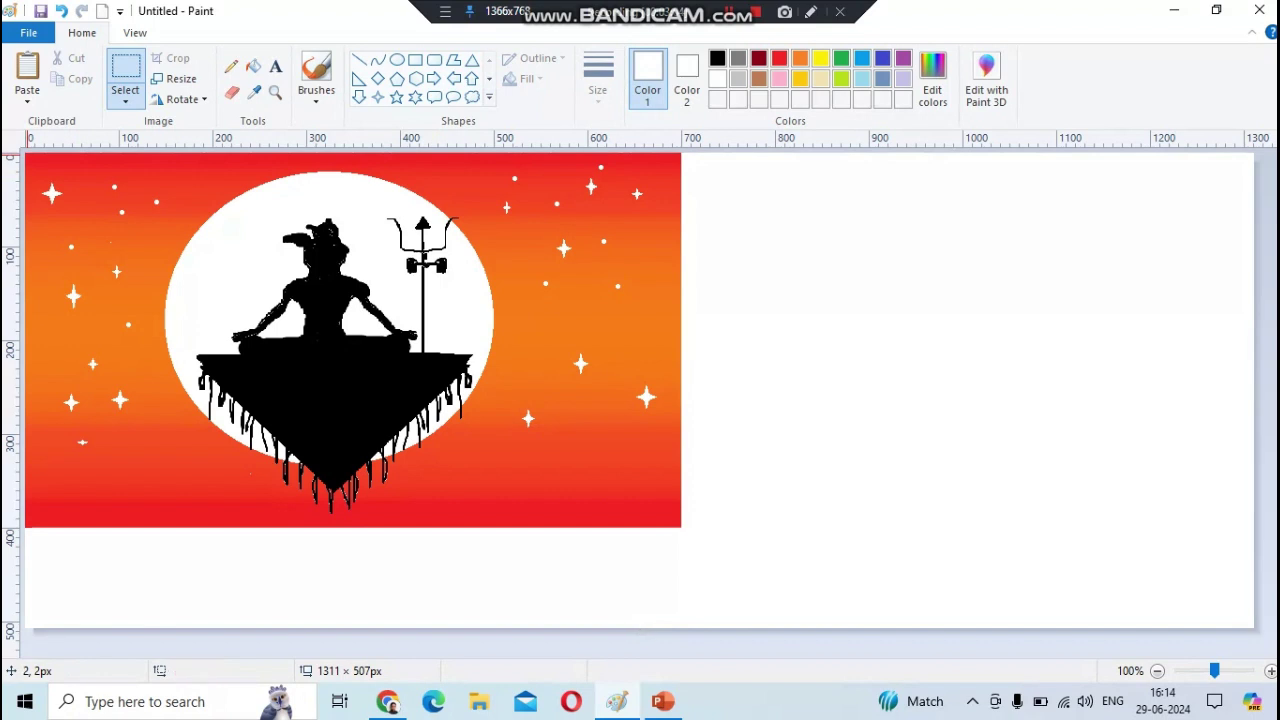
left_click_drag(27, 155, 681, 527)
mouse_move(423, 411)
left_mouse_down()
mouse_move(712, 461)
mouse_move(483, 449)
left_mouse_up()
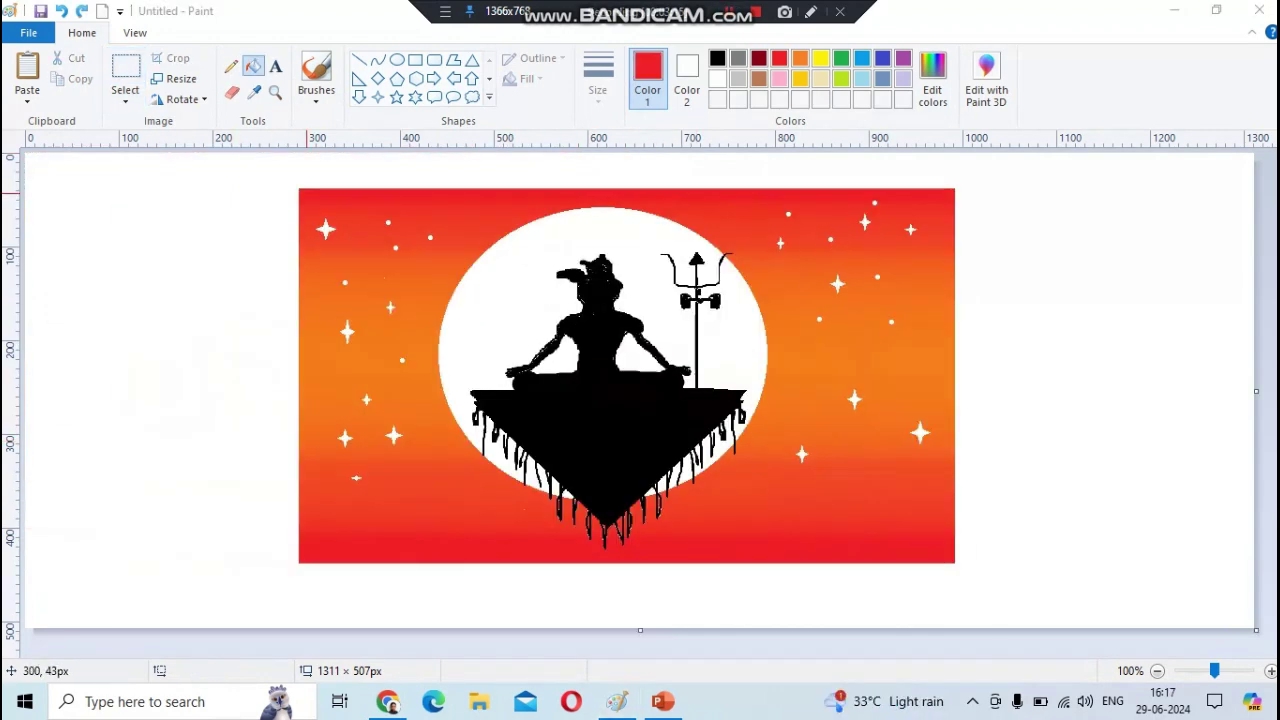
- Copy the starry strip at the picture's left edge and paste two copies extending the sky leftward
left_click(125, 70)
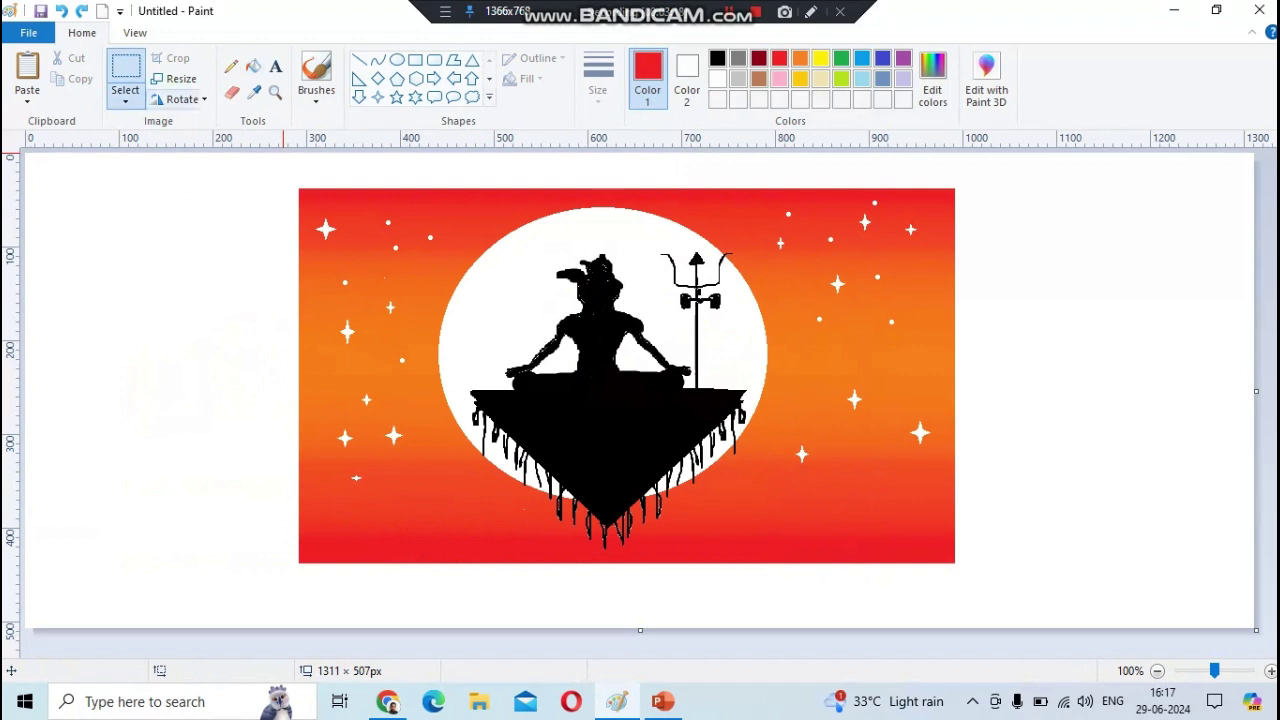
left_click_drag(299, 190, 438, 551)
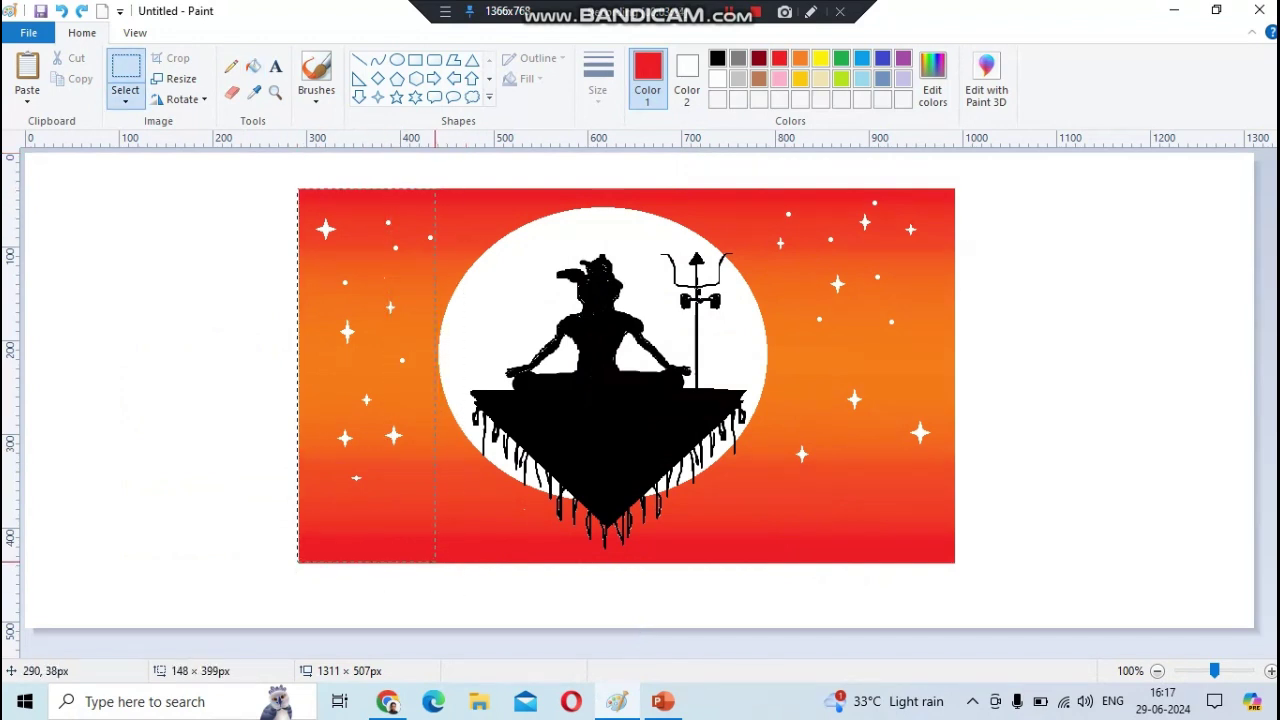
left_click_drag(435, 562, 435, 562)
left_click(80, 79)
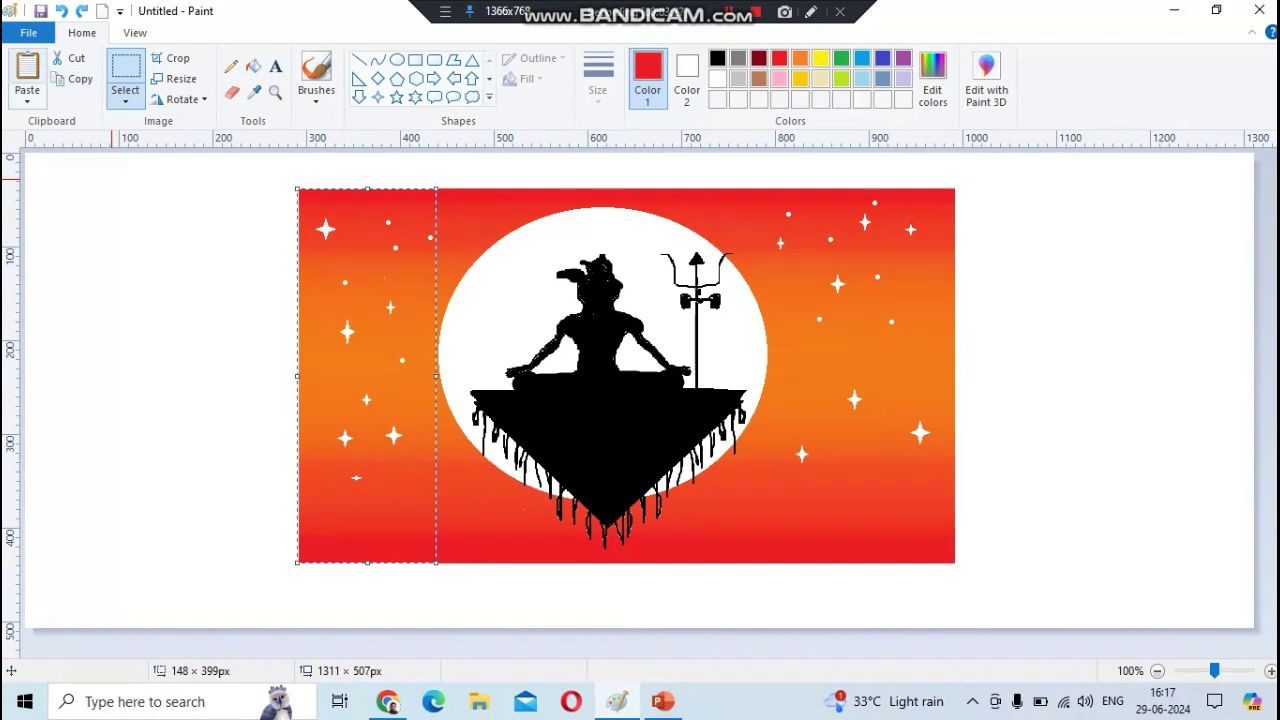
left_click(27, 70)
left_click_drag(99, 336, 258, 371)
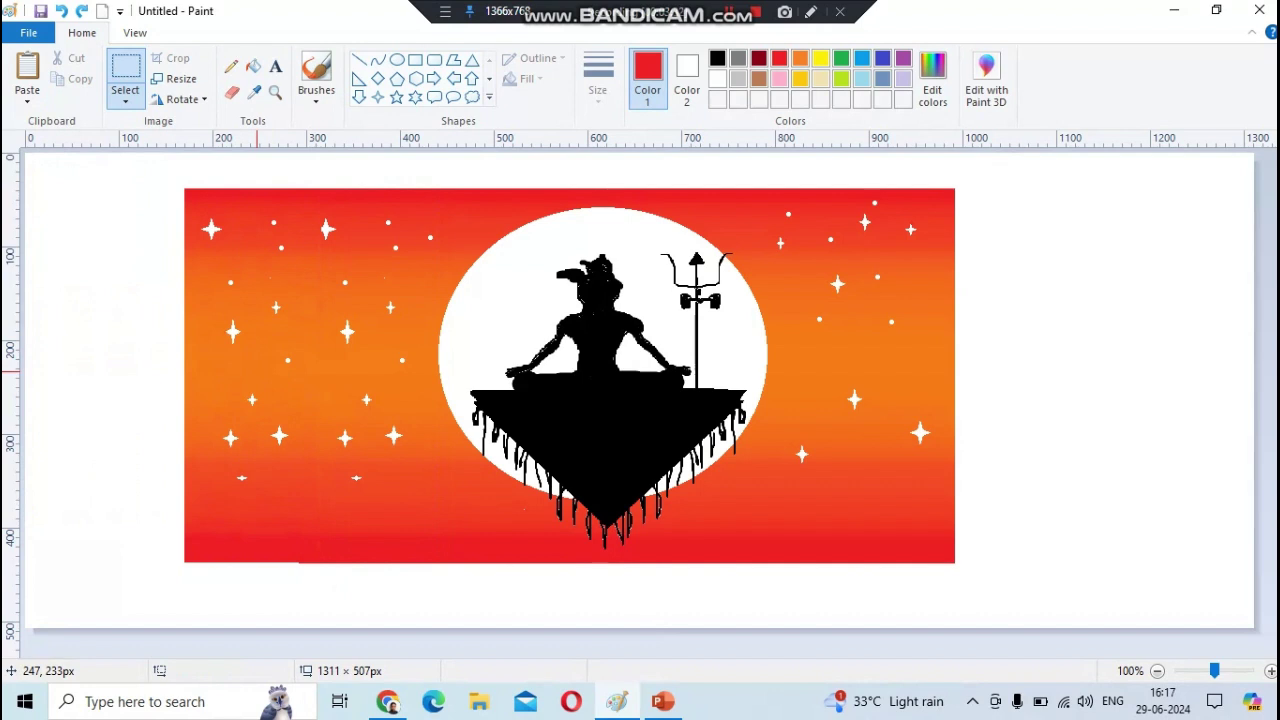
left_click(27, 70)
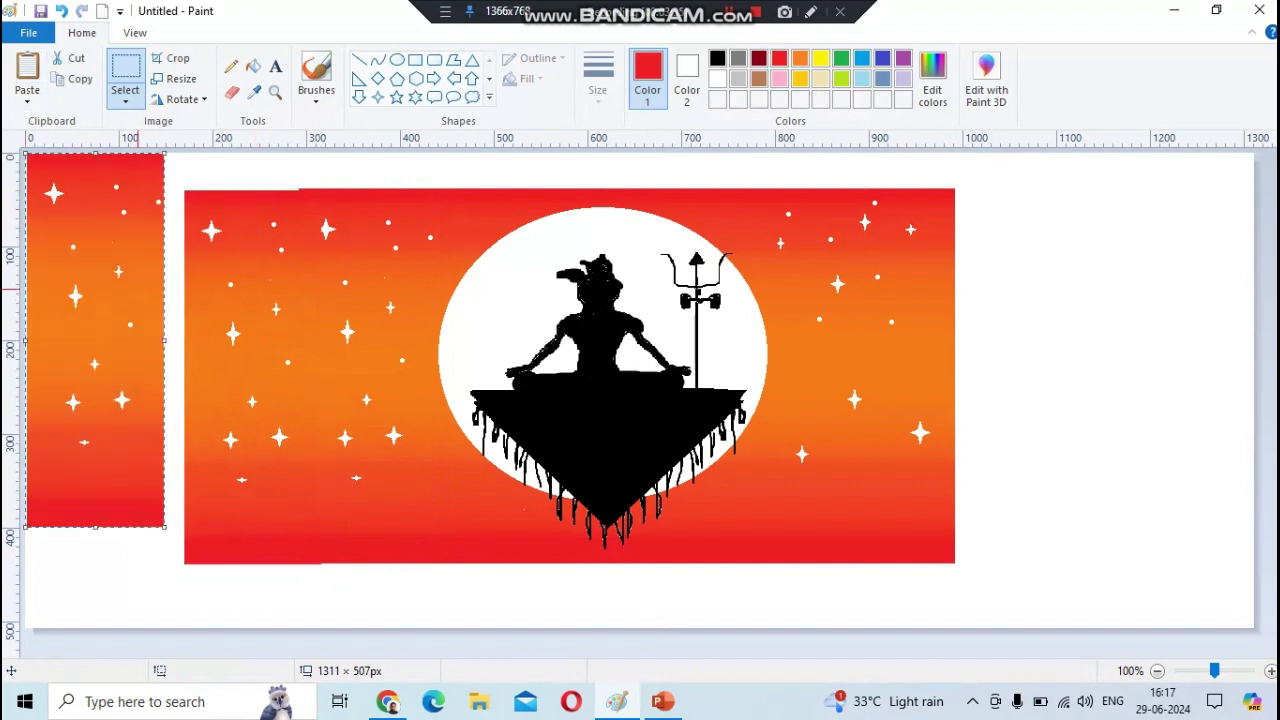
left_click_drag(111, 303, 140, 338)
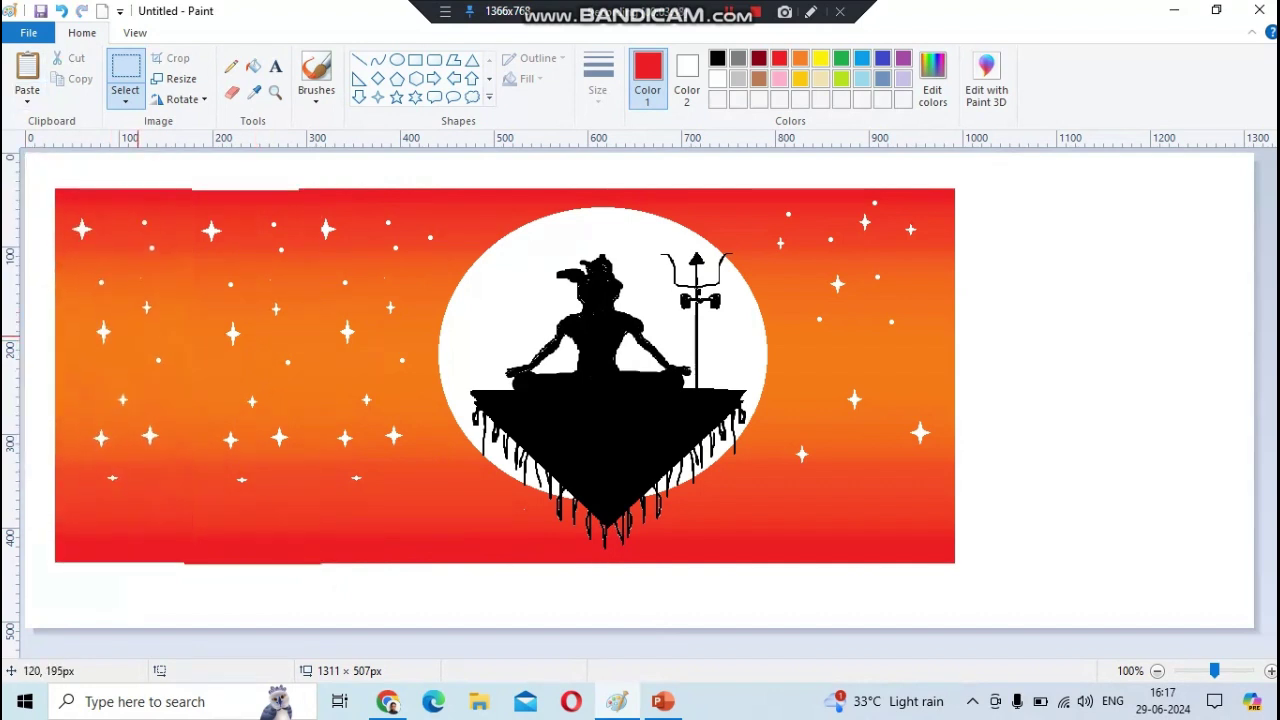
- Paste two more sky strip copies to extend the sky to the far right
left_click(27, 70)
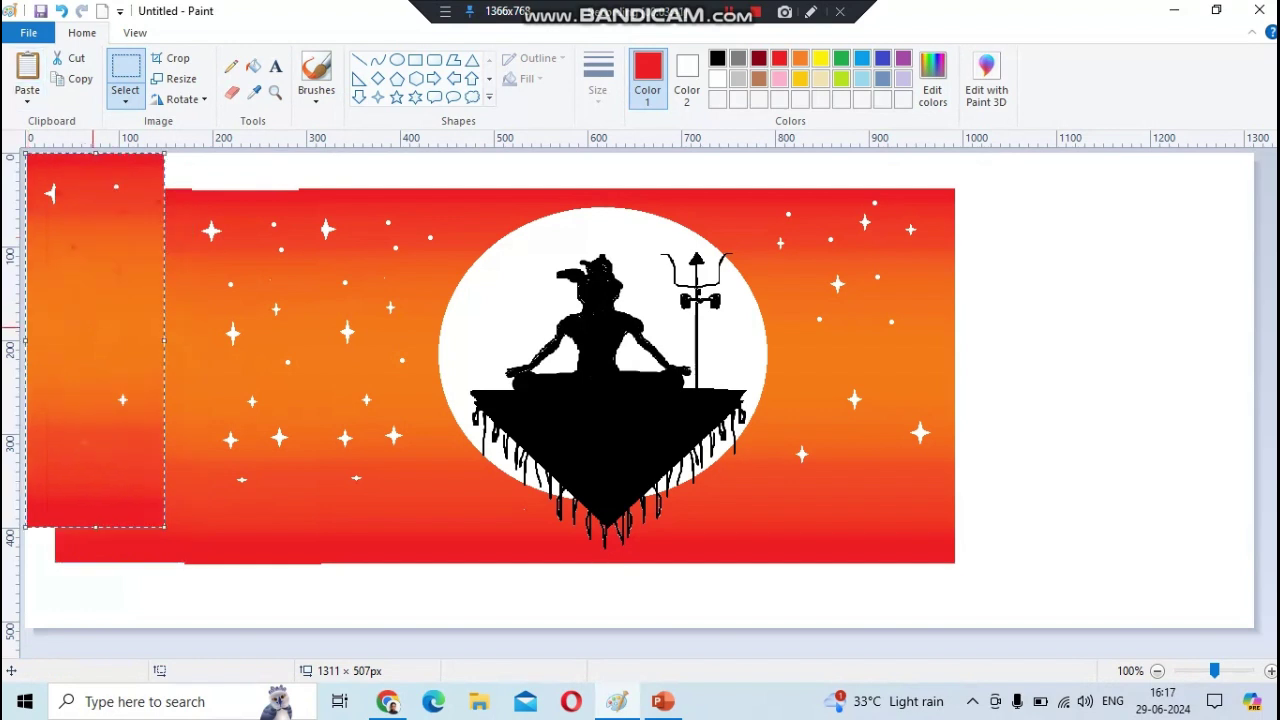
mouse_move(93, 327)
left_mouse_down()
mouse_move(645, 356)
mouse_move(1001, 355)
mouse_move(1011, 369)
left_mouse_up()
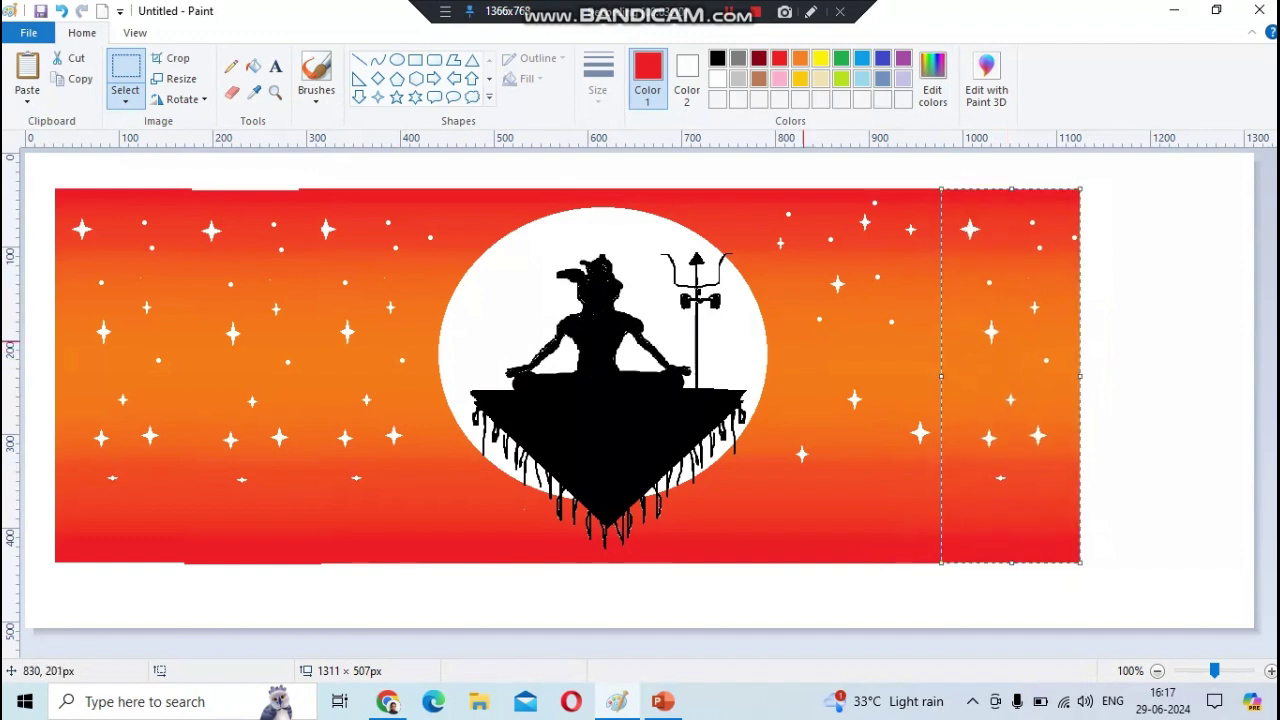
key("ctrl+v")
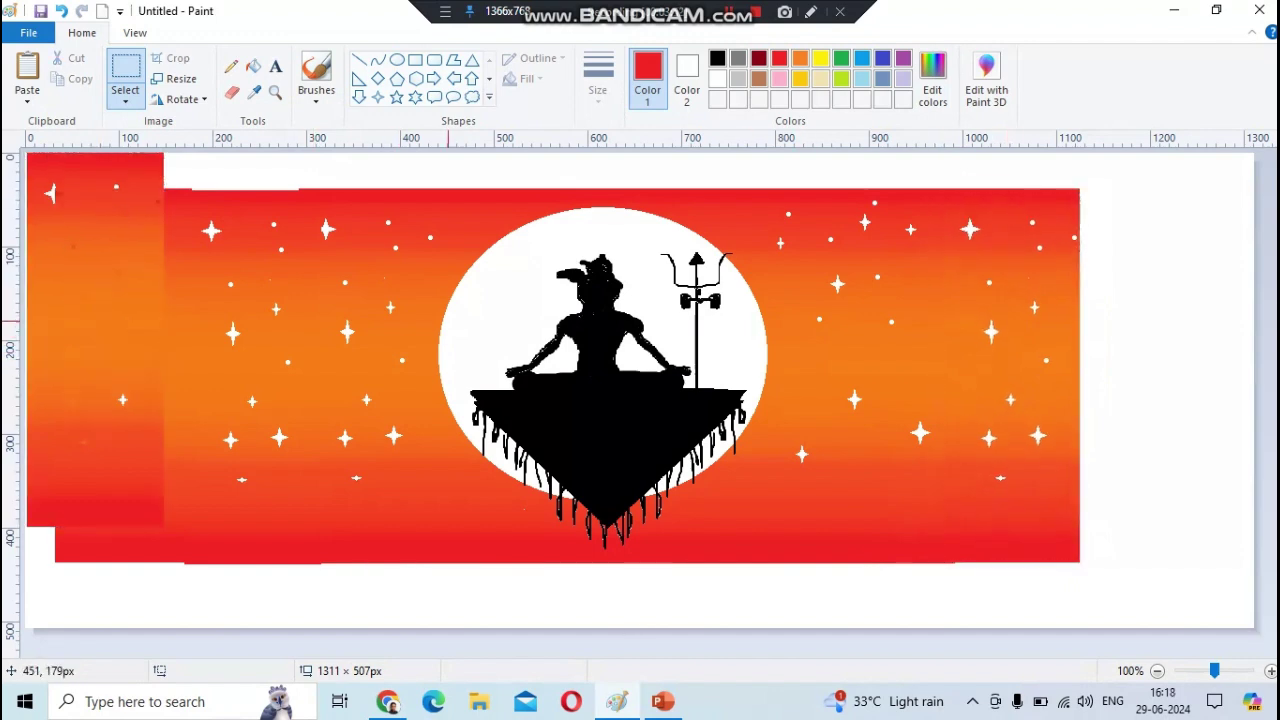
mouse_move(95, 337)
left_mouse_down()
mouse_move(1047, 365)
mouse_move(1148, 352)
left_mouse_up()
key("Escape")
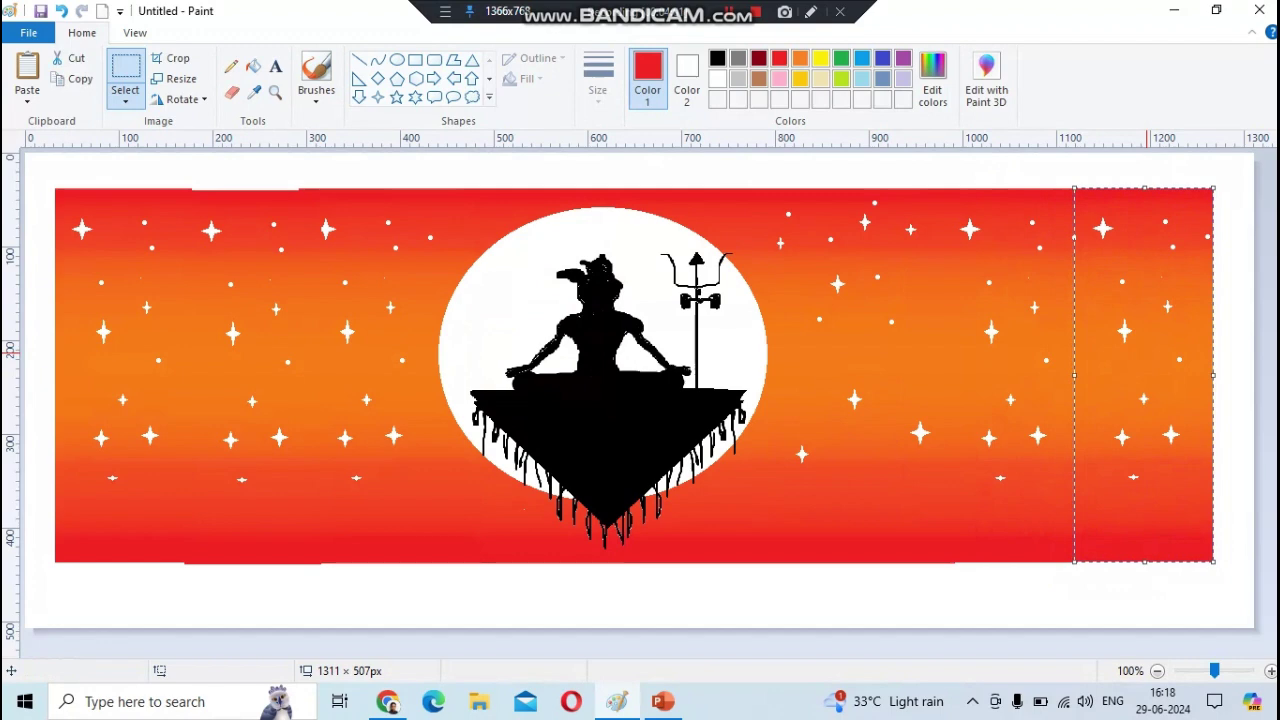
key("Escape")
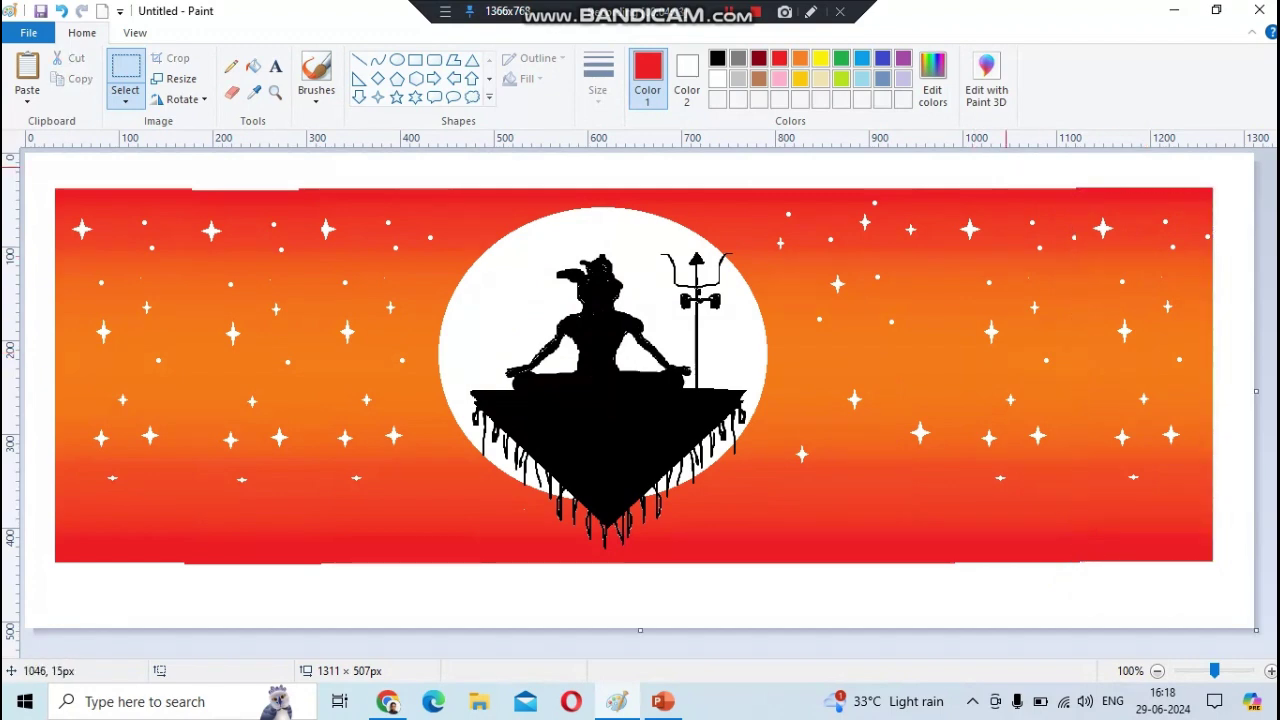